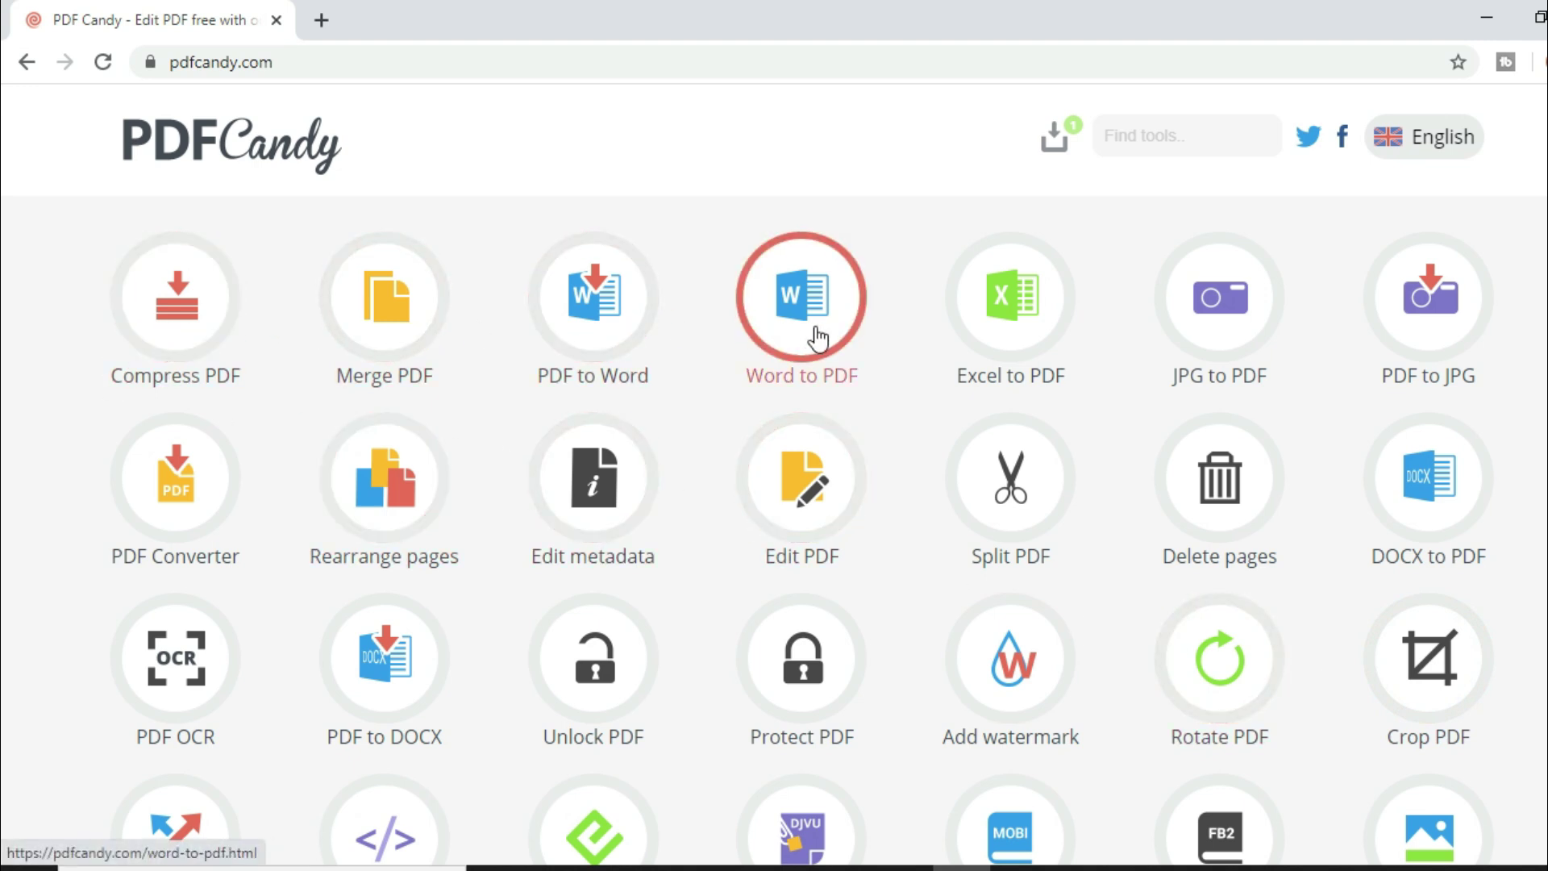
# - Look through the full set of PDF tools offered on the home page
pyautogui.scroll(-3, 1013, 788)
pyautogui.scroll(-5, 1013, 789)
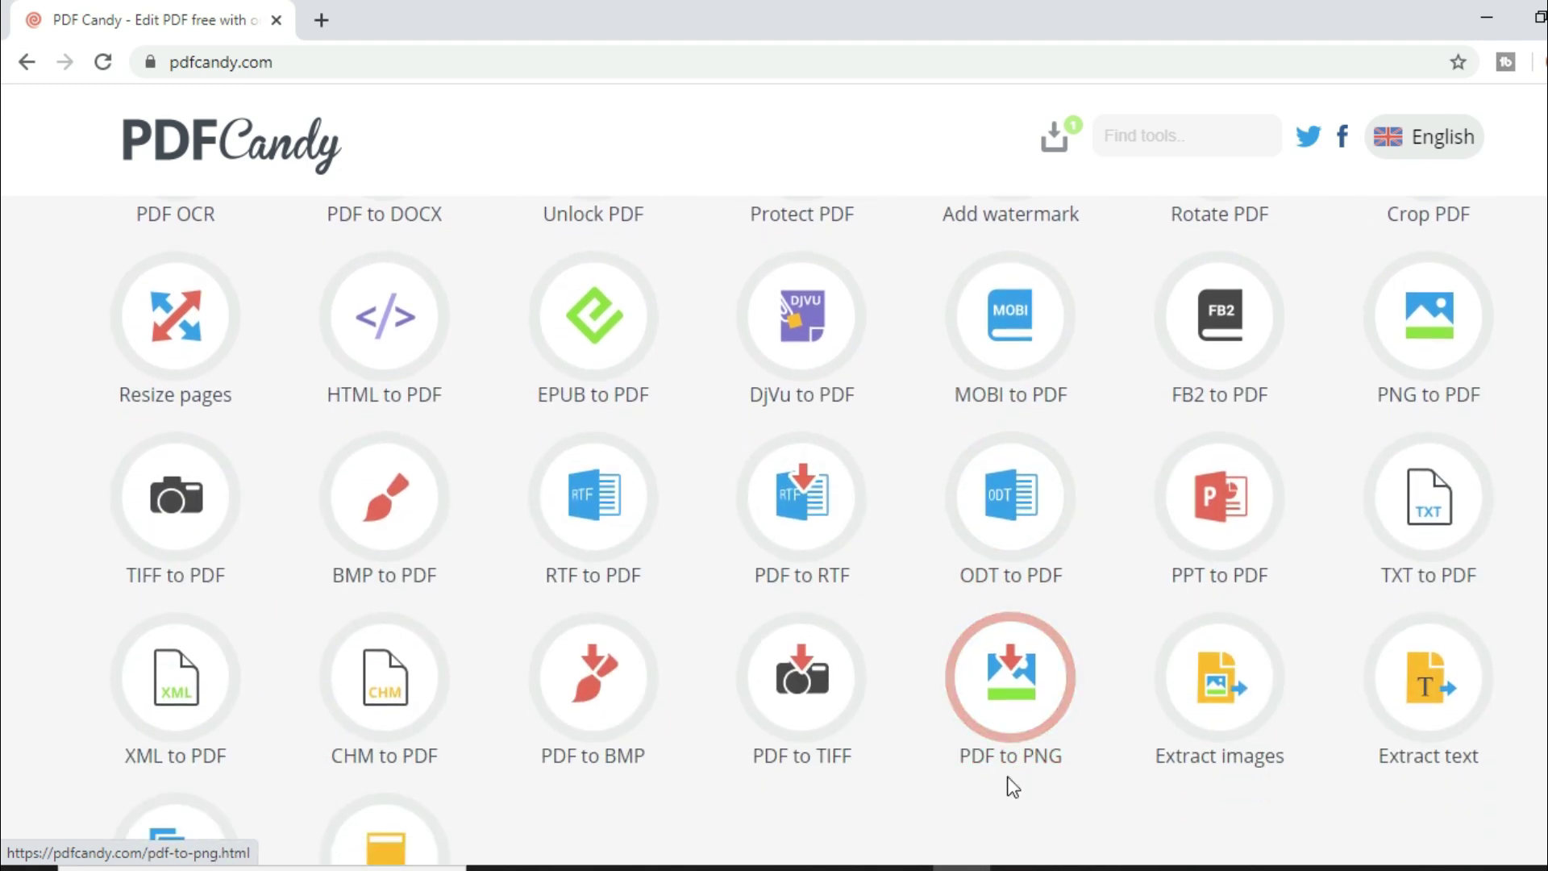
pyautogui.scroll(-2, 1012, 787)
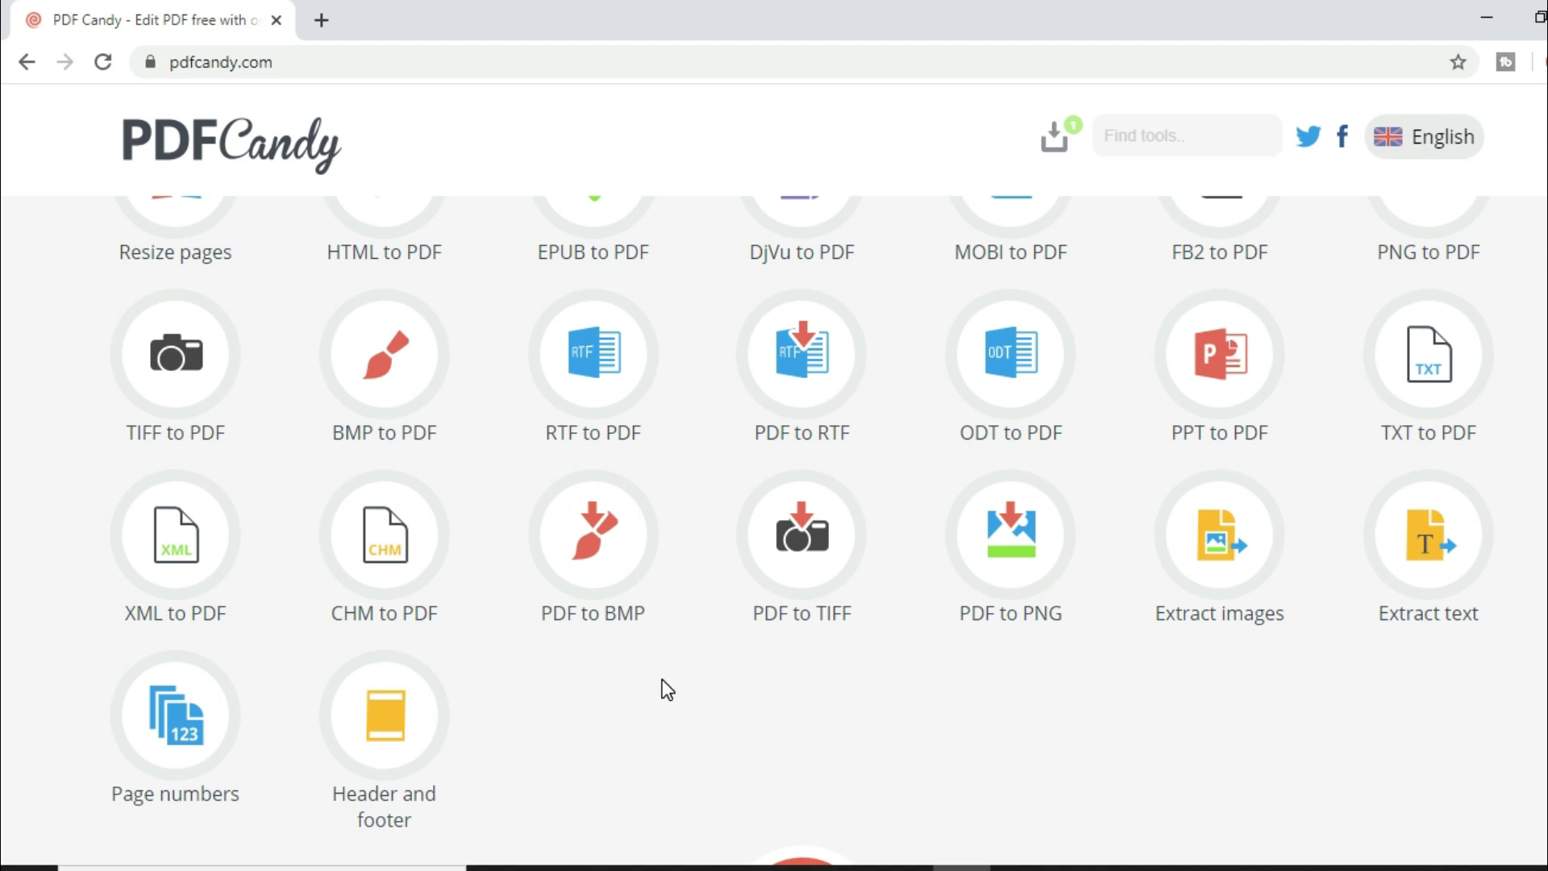
pyautogui.scroll(8, 661, 679)
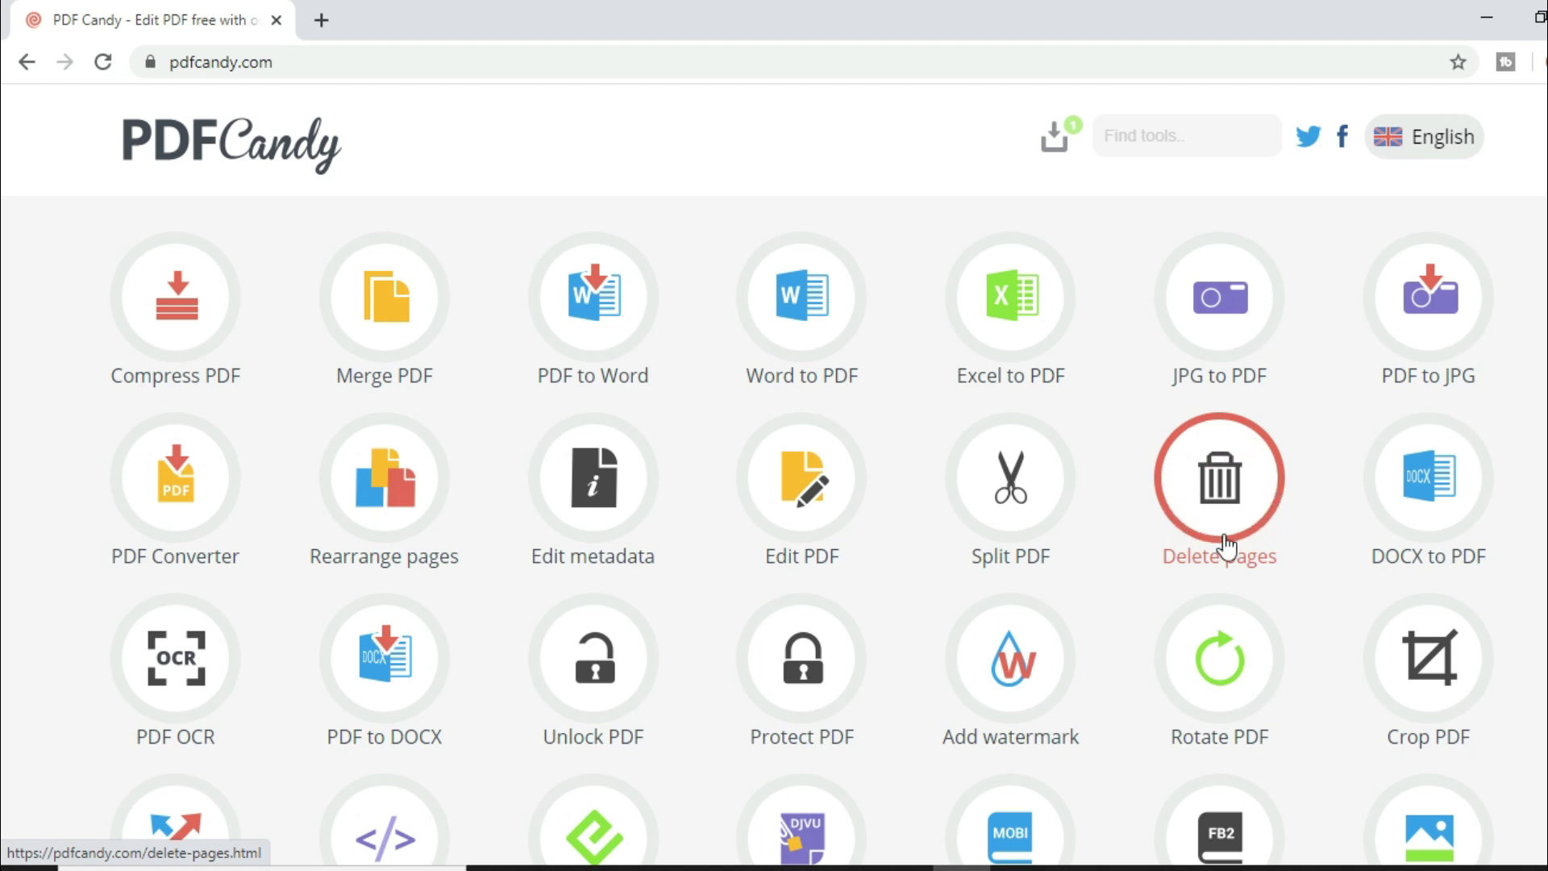
pyautogui.scroll(-5, 3, 411)
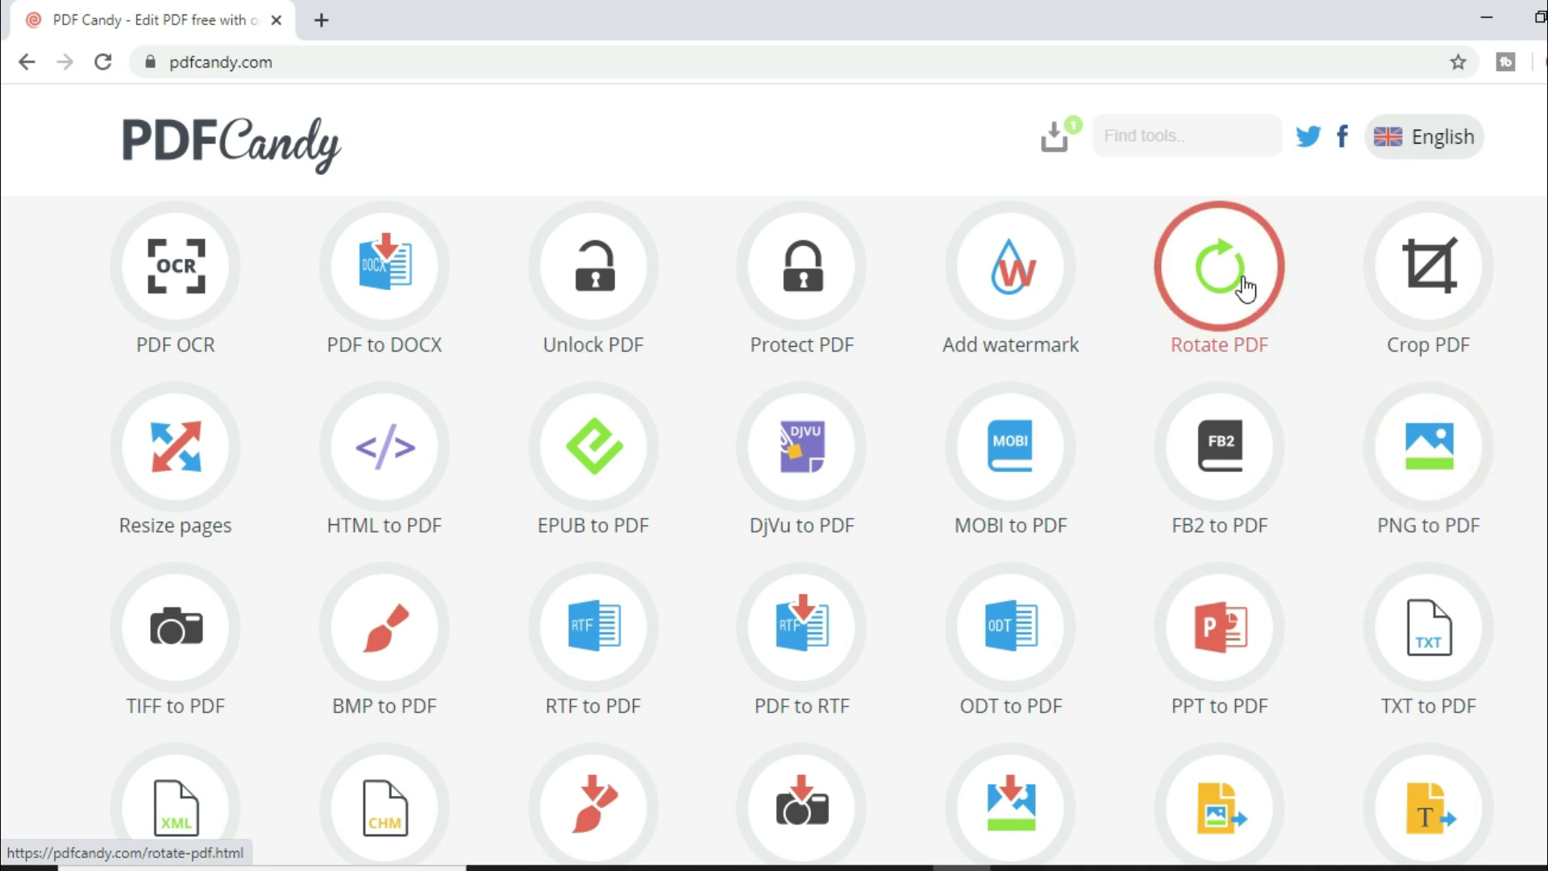
pyautogui.scroll(-3, 2, 448)
pyautogui.scroll(-1, 3, 572)
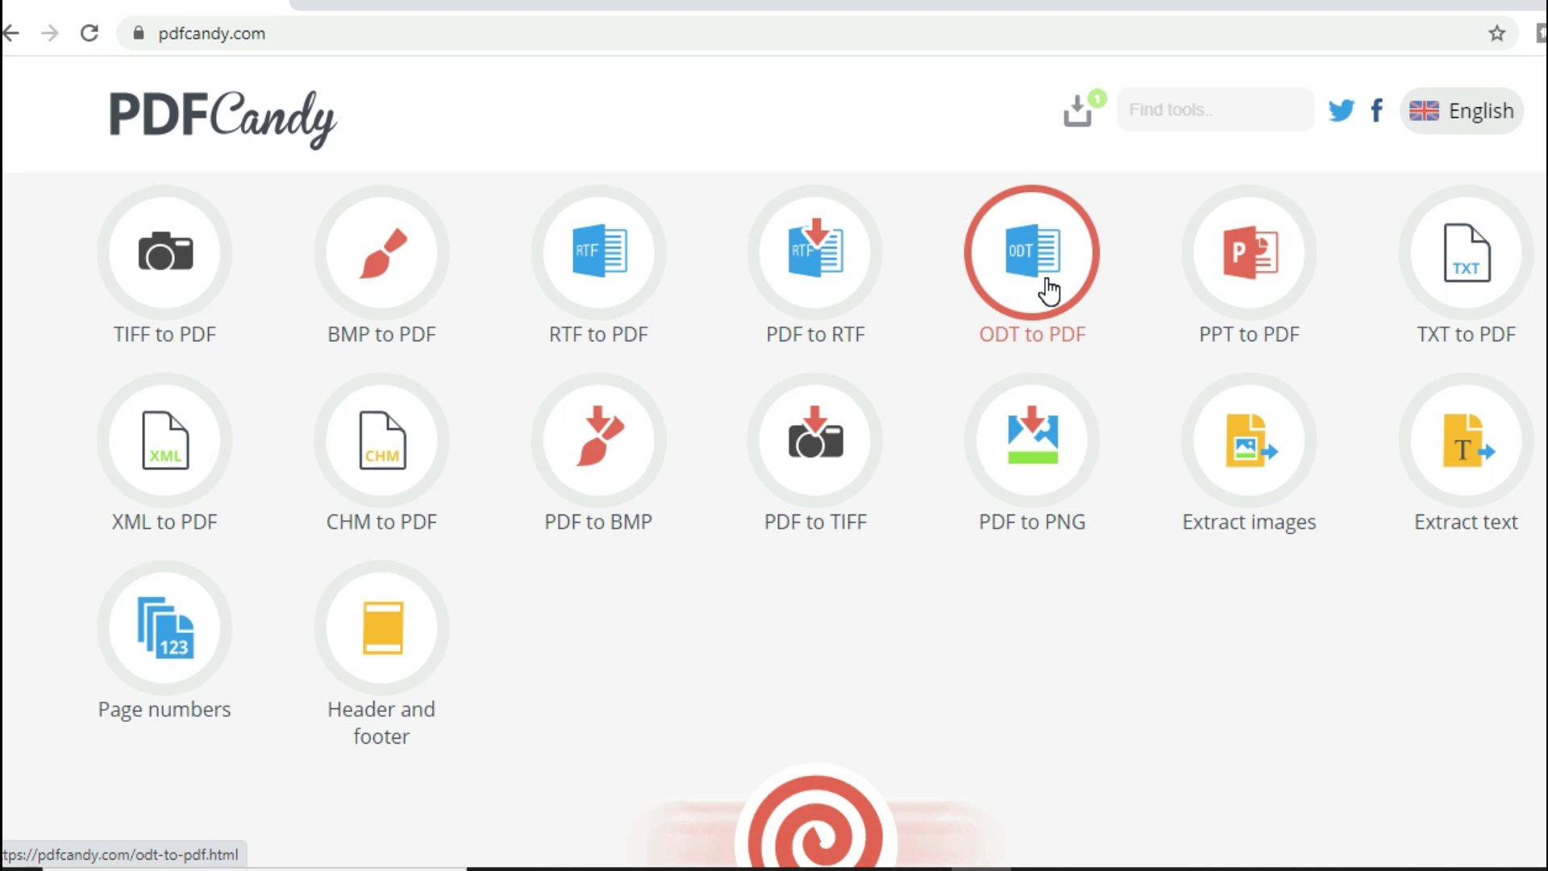
pyautogui.scroll(7, 829, 379)
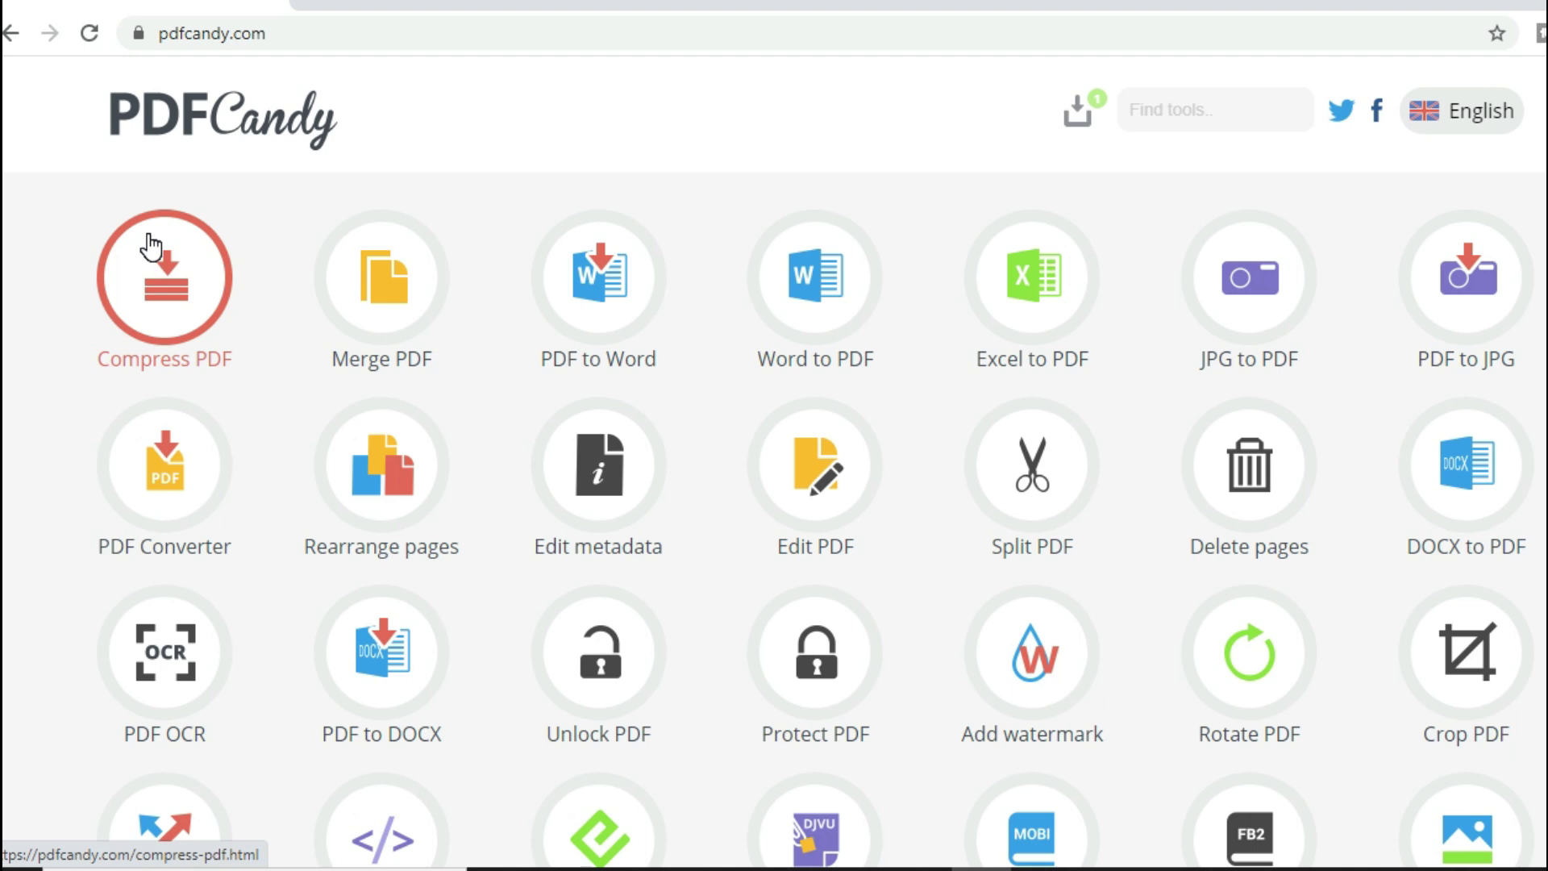
# - Load 1 PDF File from the PDF FILE folder into the Compress PDF tool
pyautogui.click(187, 277)
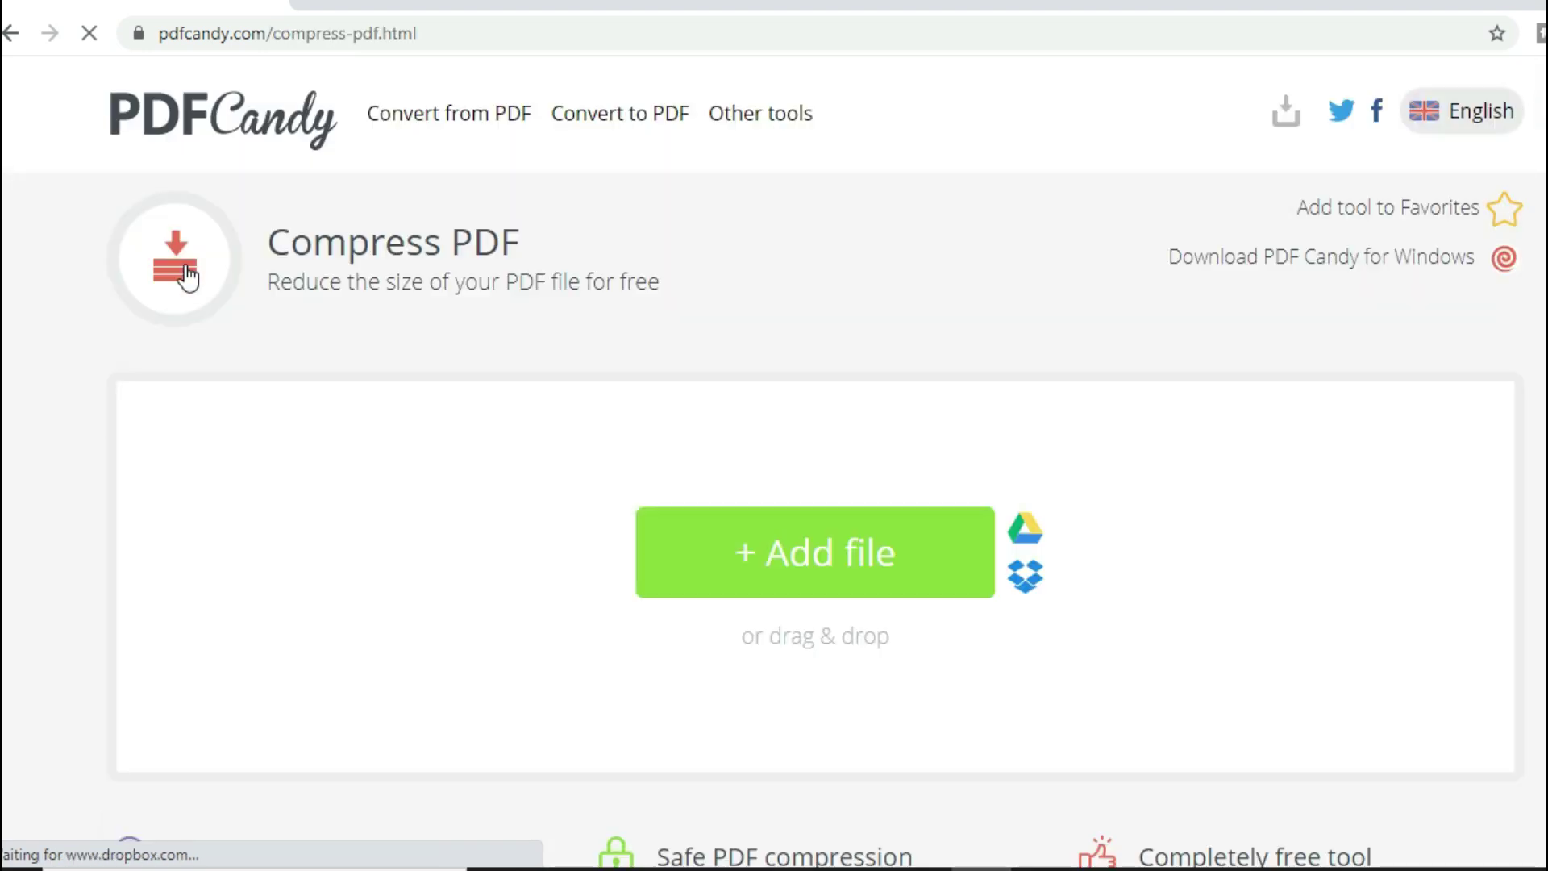
pyautogui.click(906, 558)
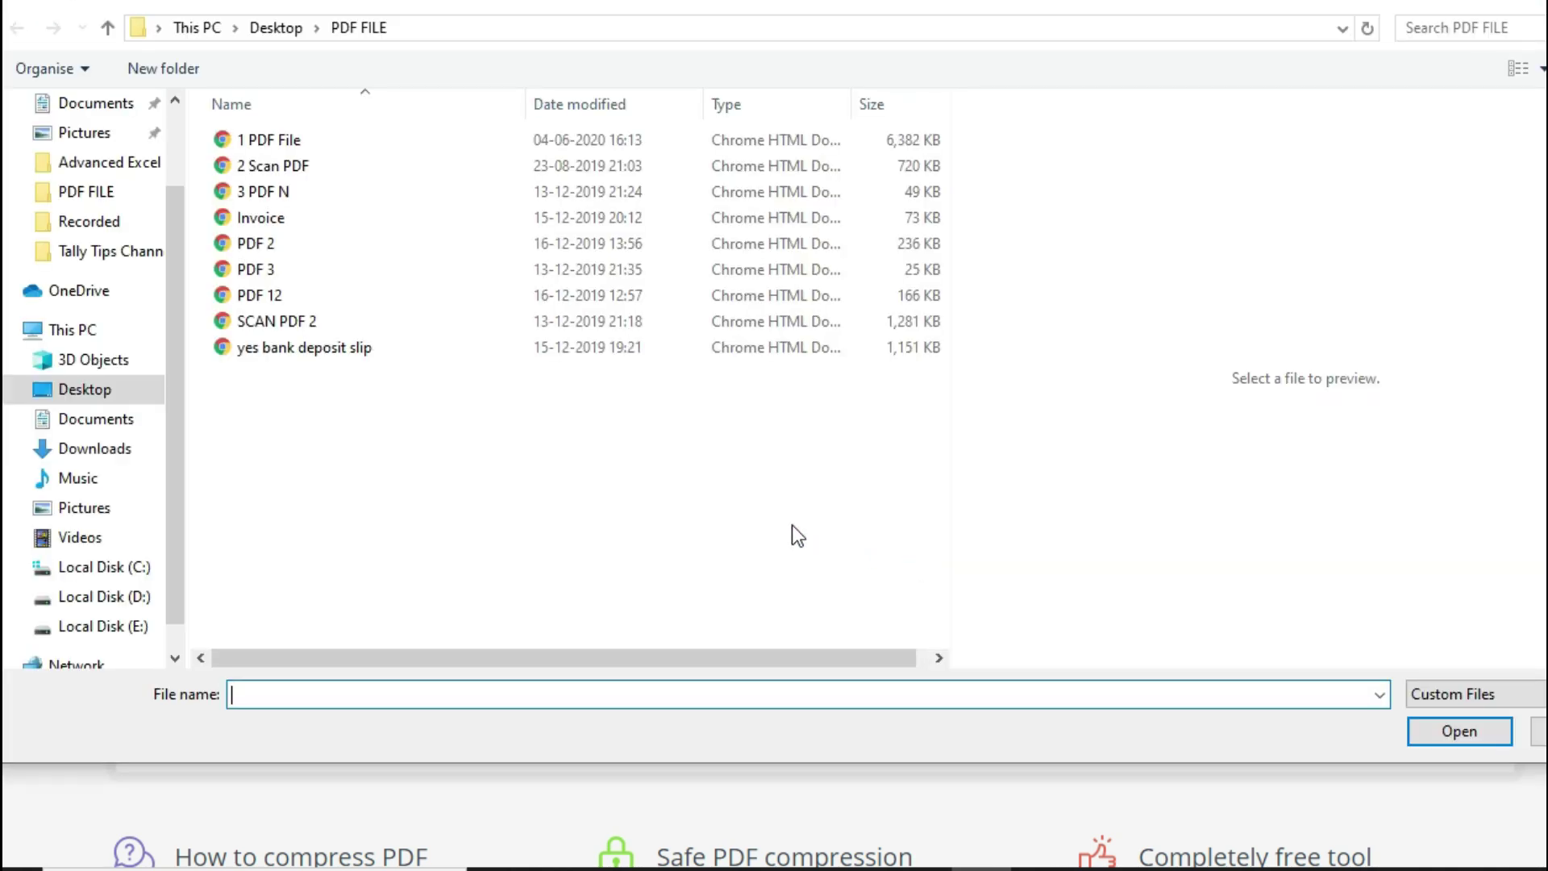
pyautogui.click(313, 139)
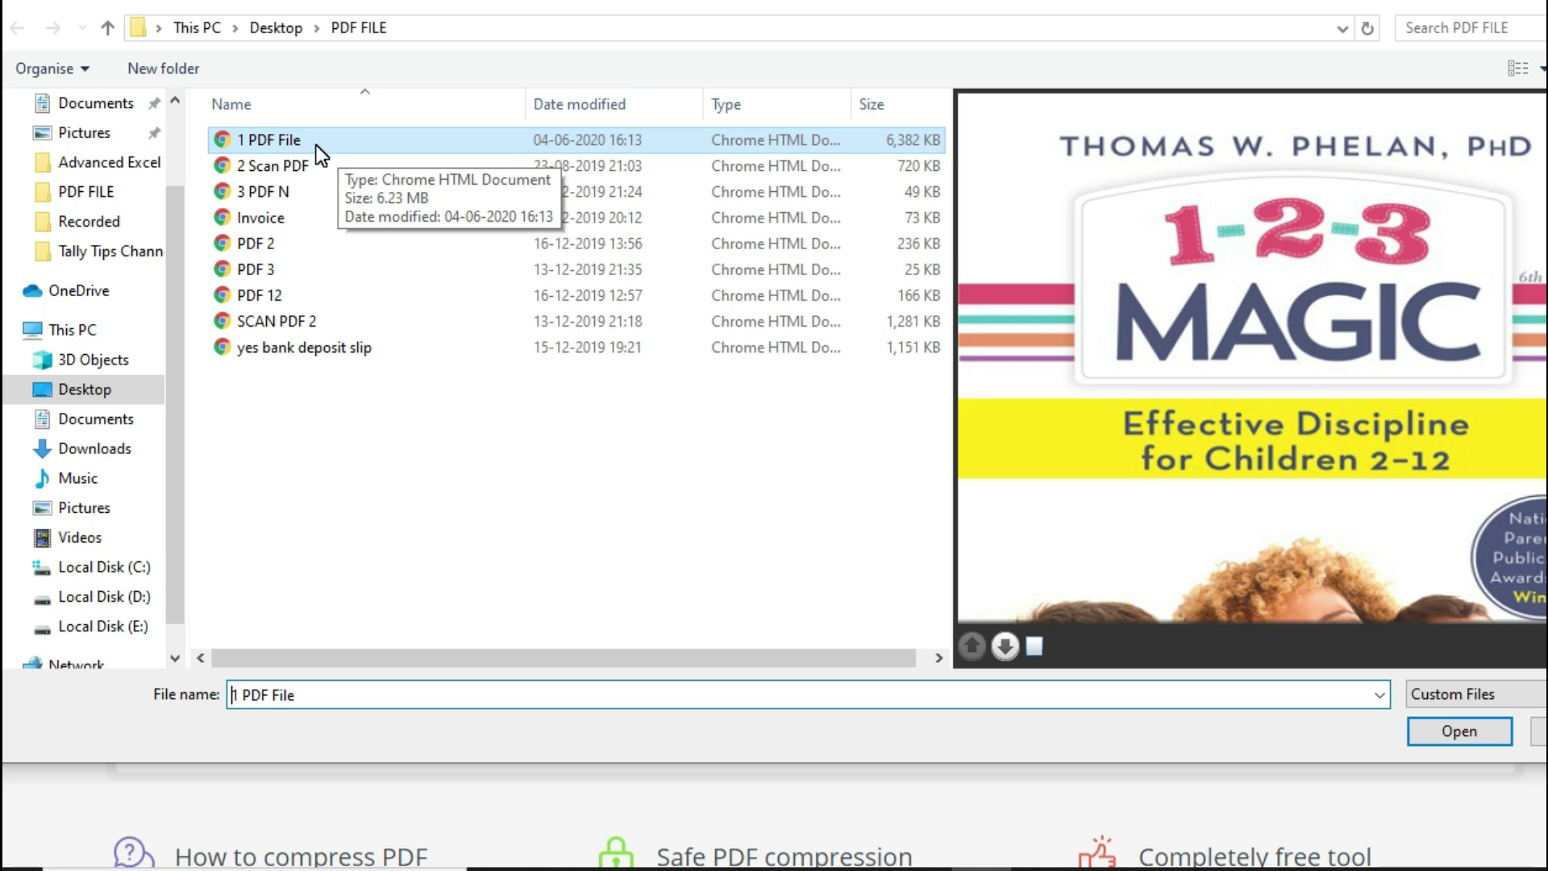
pyautogui.click(1486, 736)
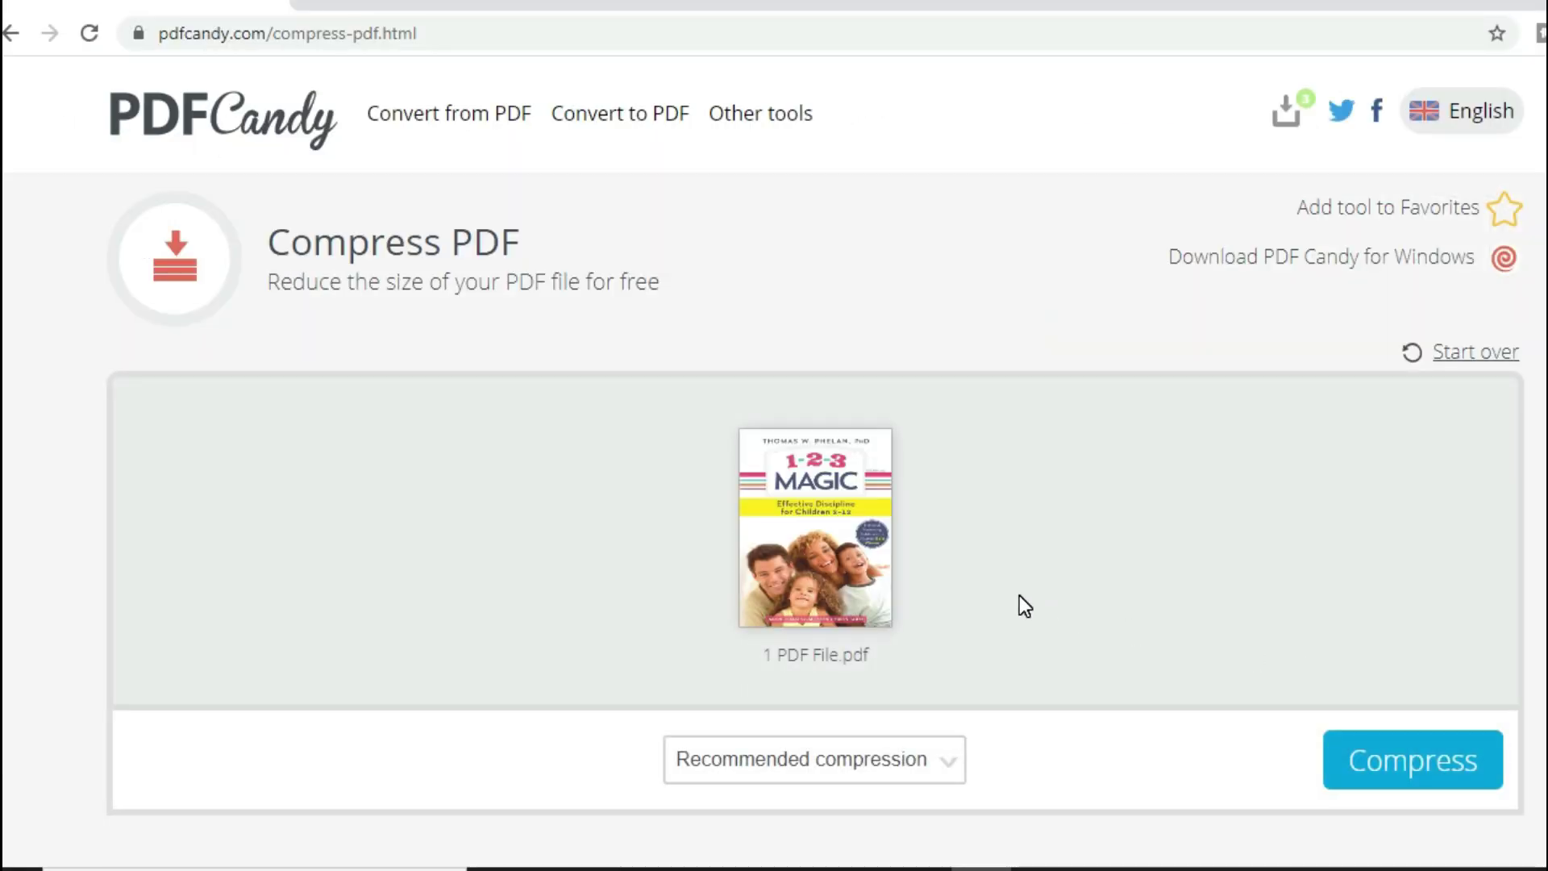
# - Compress the loaded PDF with the recommended compression, check the reported size reduction and download the compressed file
pyautogui.click(1466, 781)
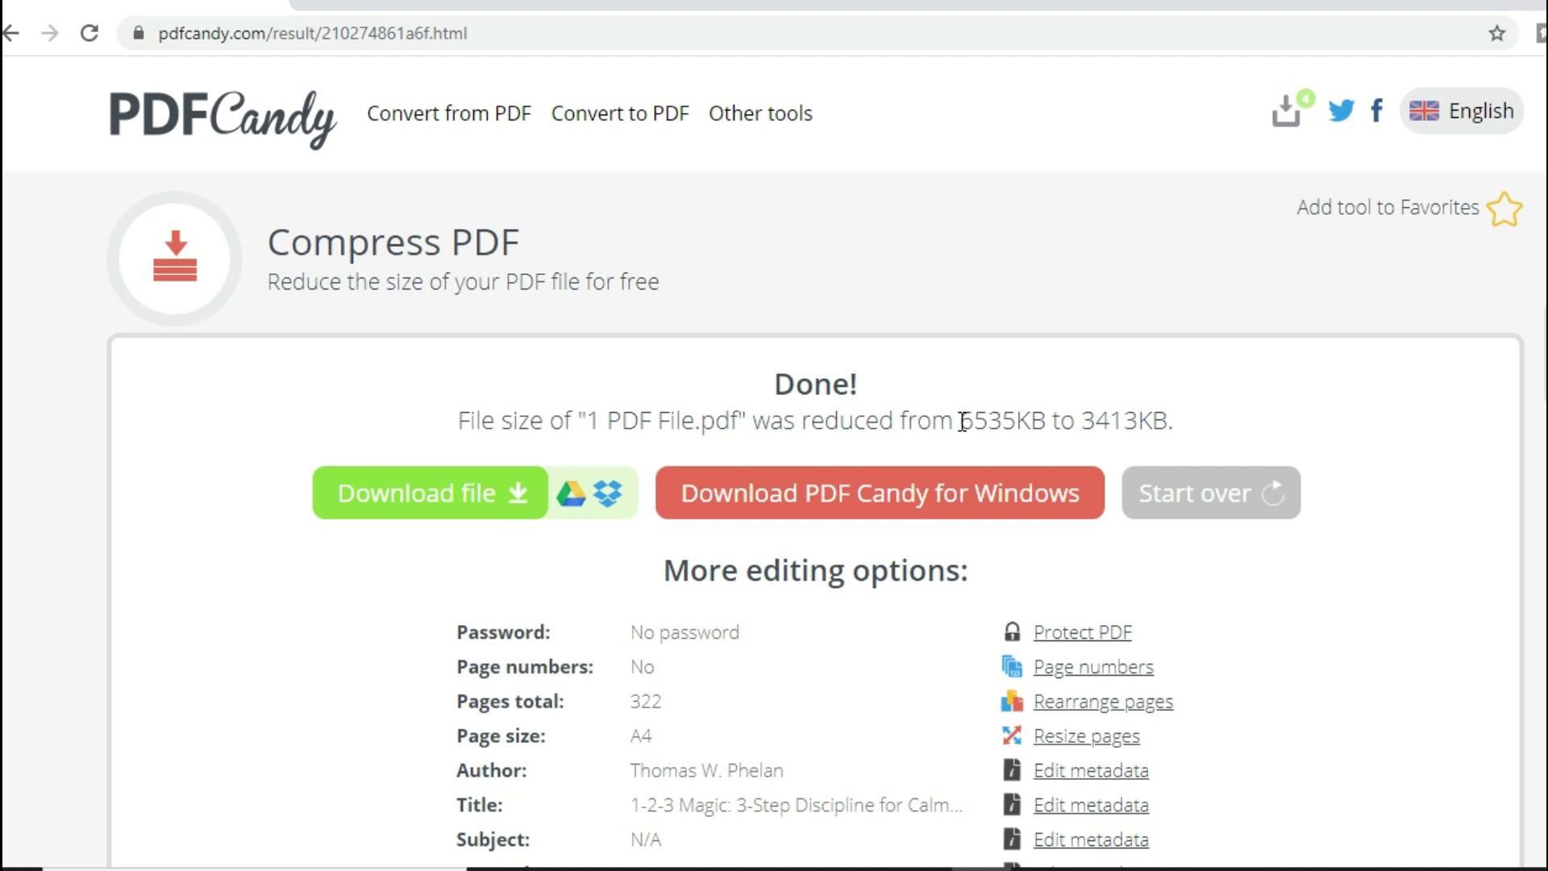
pyautogui.moveTo(960, 421); pyautogui.dragTo(1181, 421)
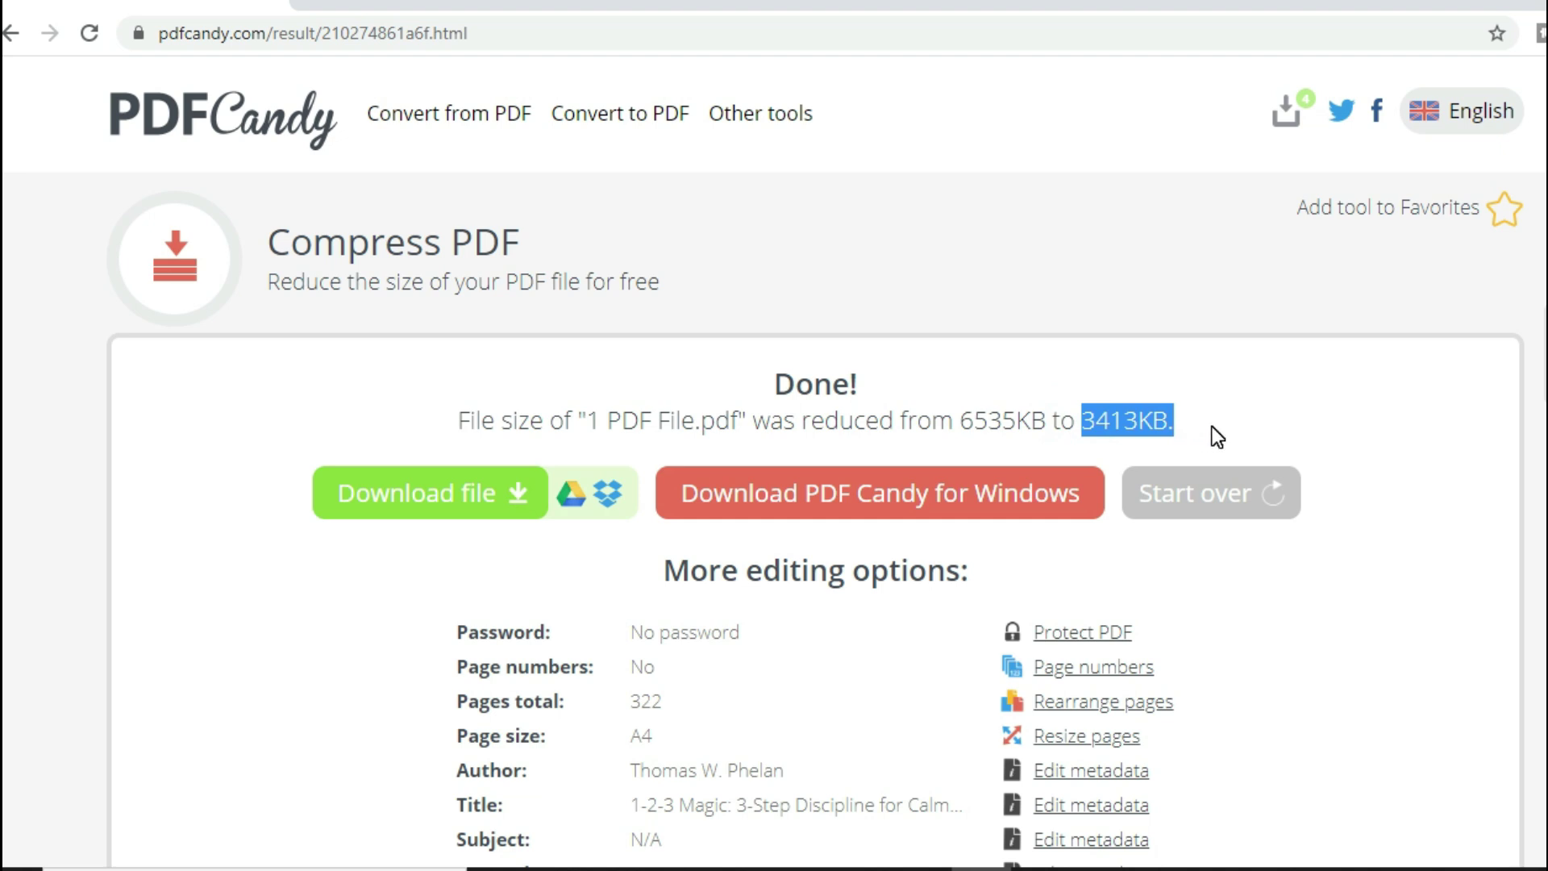
pyautogui.click(1208, 424)
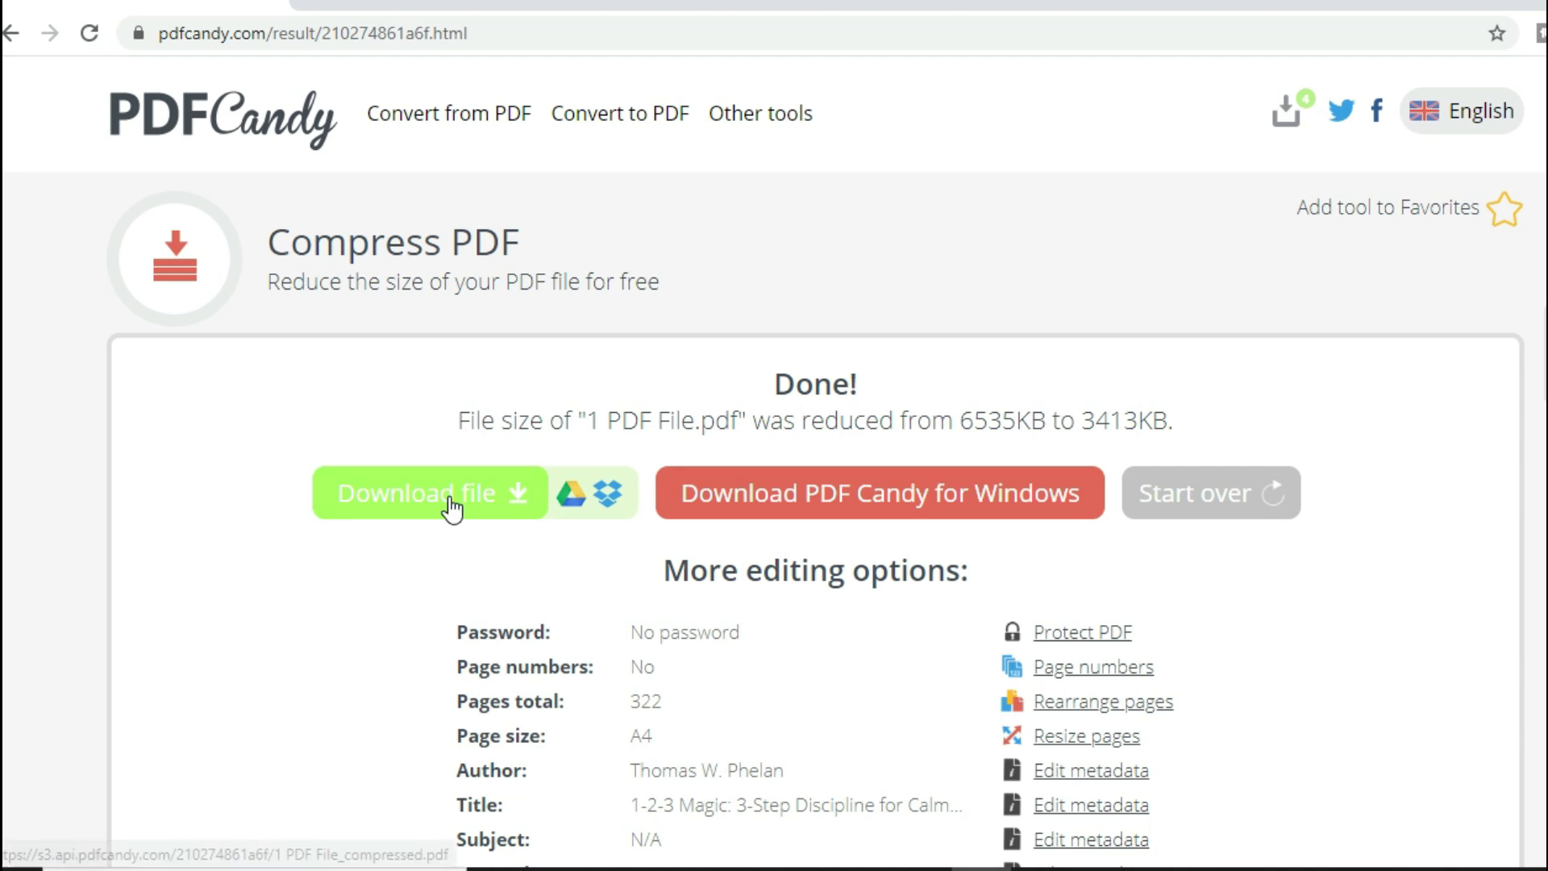
pyautogui.click(474, 505)
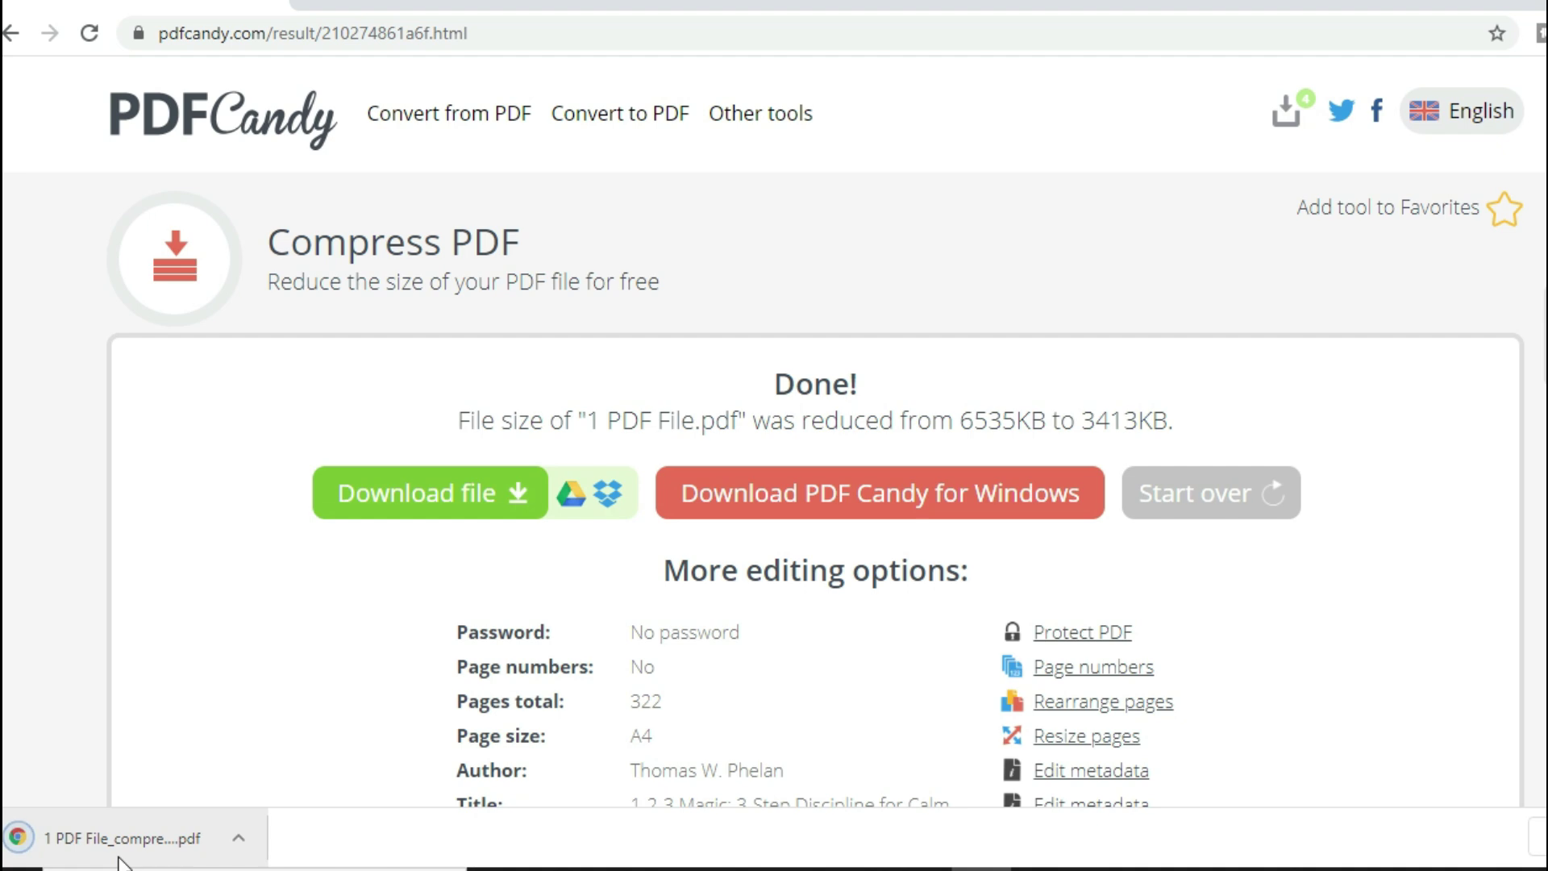
# - Load 3 PDF N, Invoice, PDF 3 and PDF 12 from the PDF FILE folder into the Merge PDF tool
pyautogui.click(278, 138)
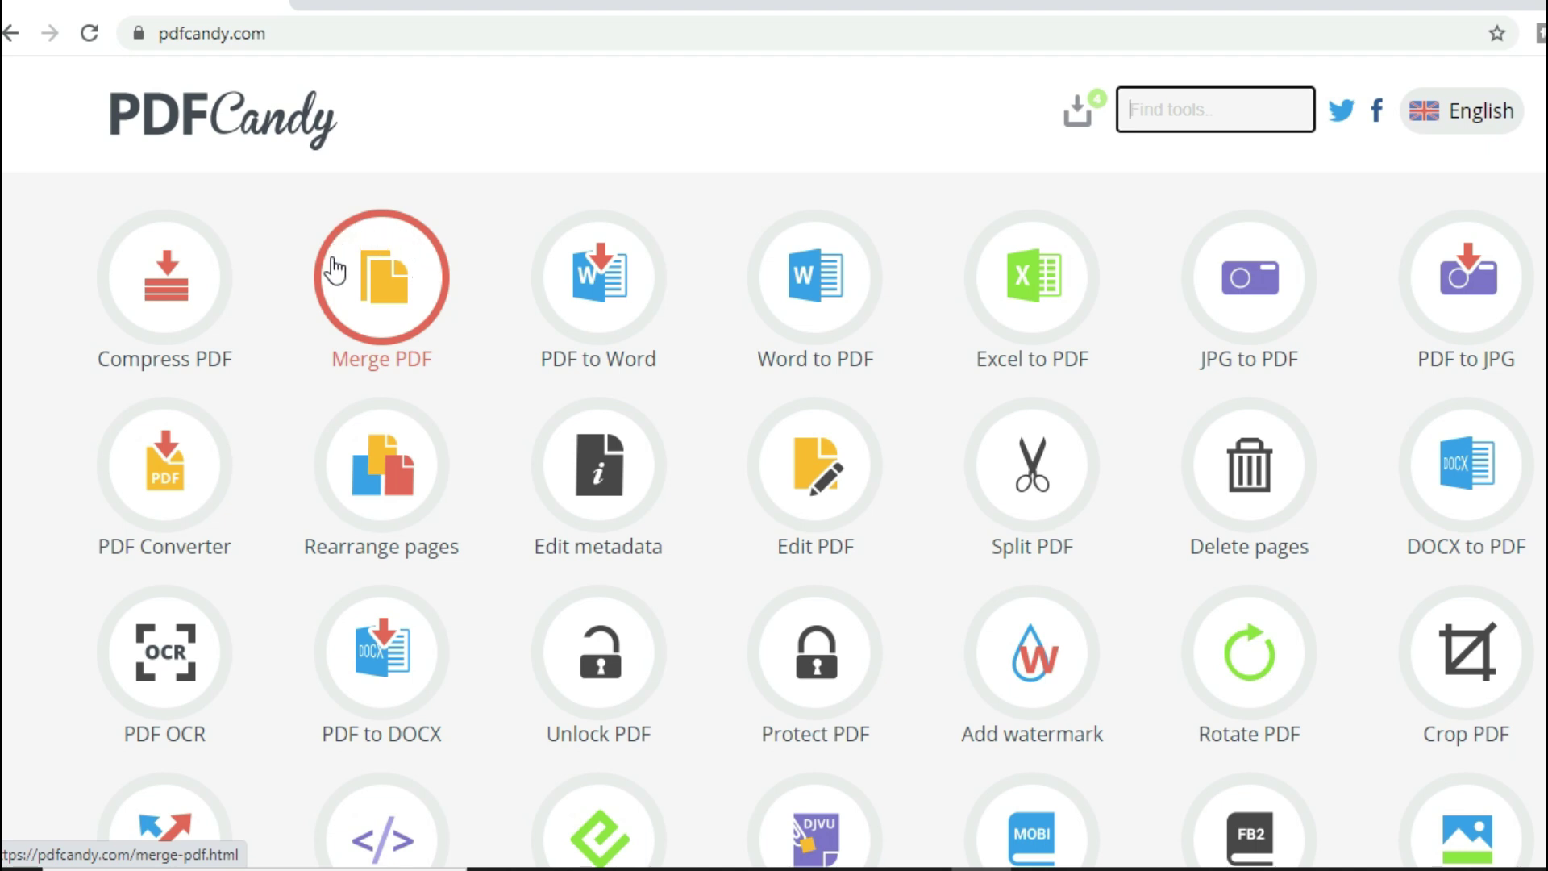
pyautogui.click(393, 297)
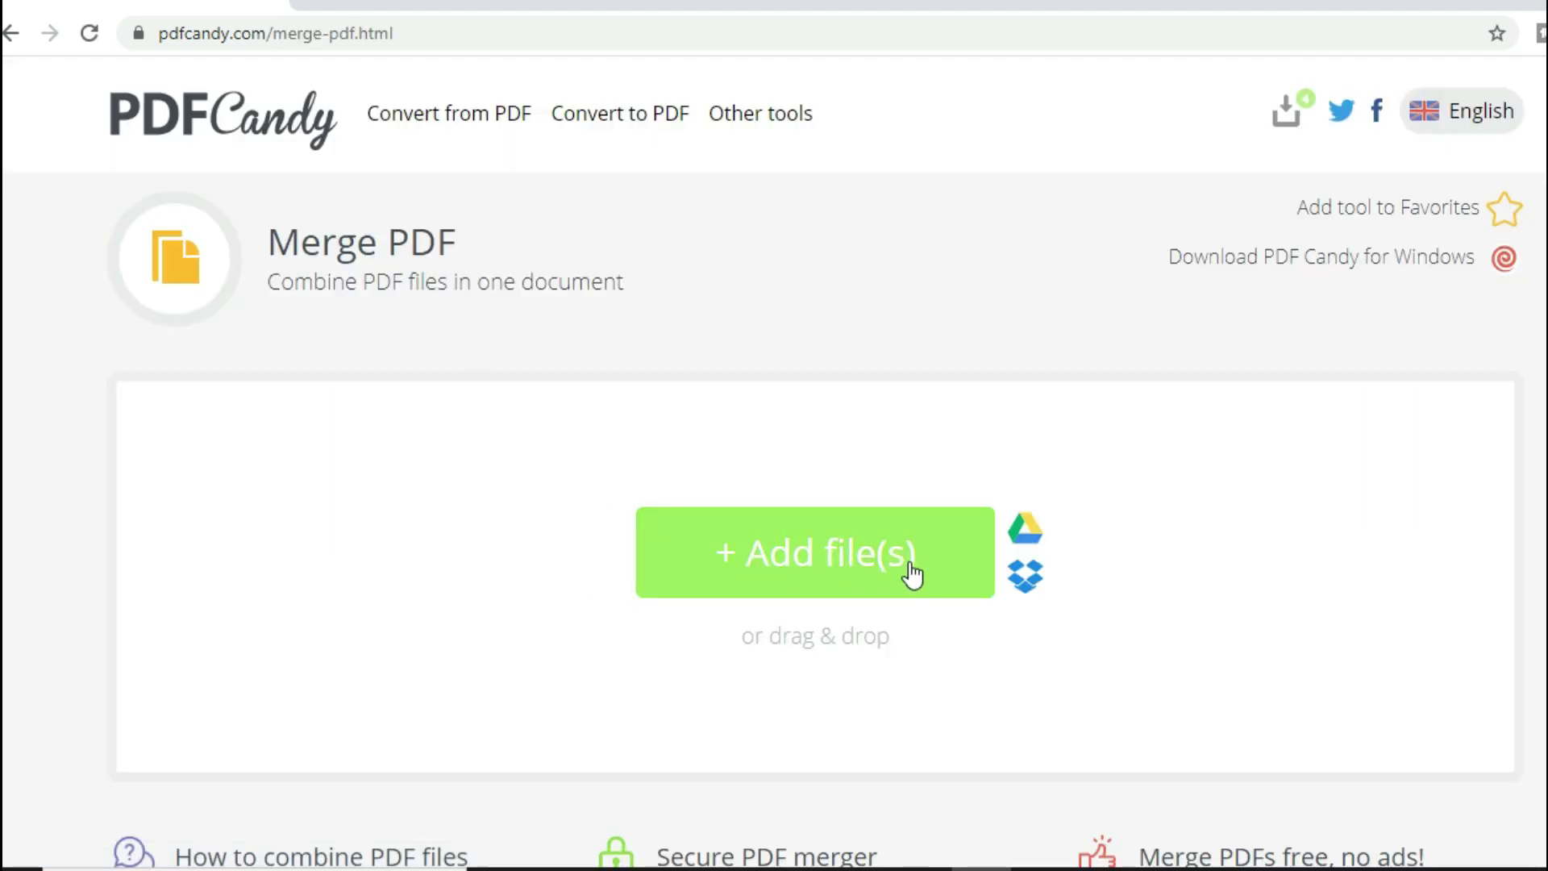
pyautogui.click(942, 552)
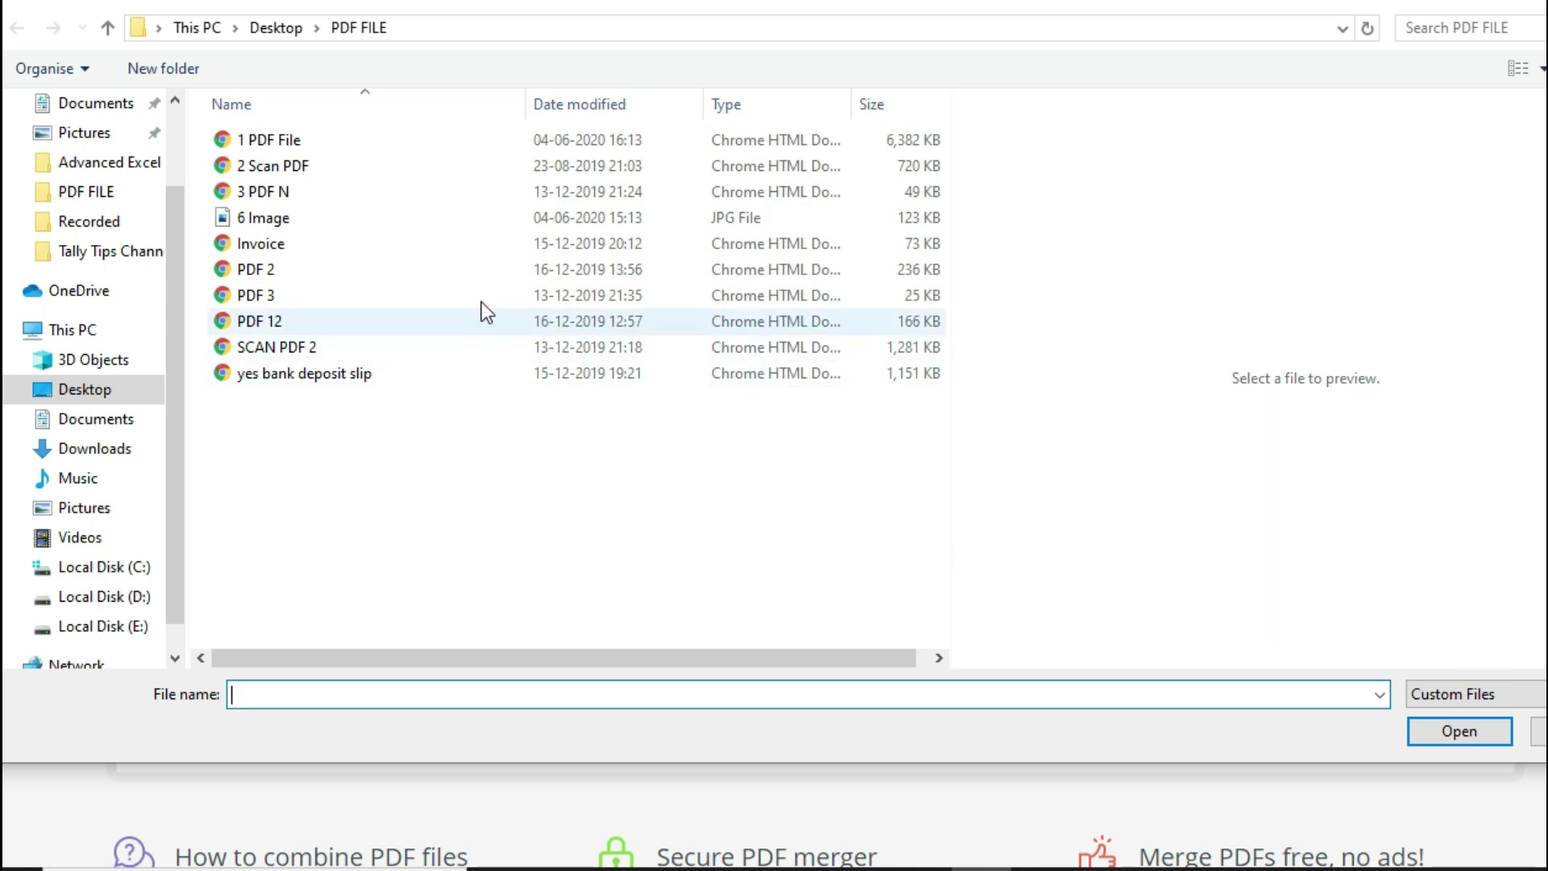
pyautogui.click(266, 250)
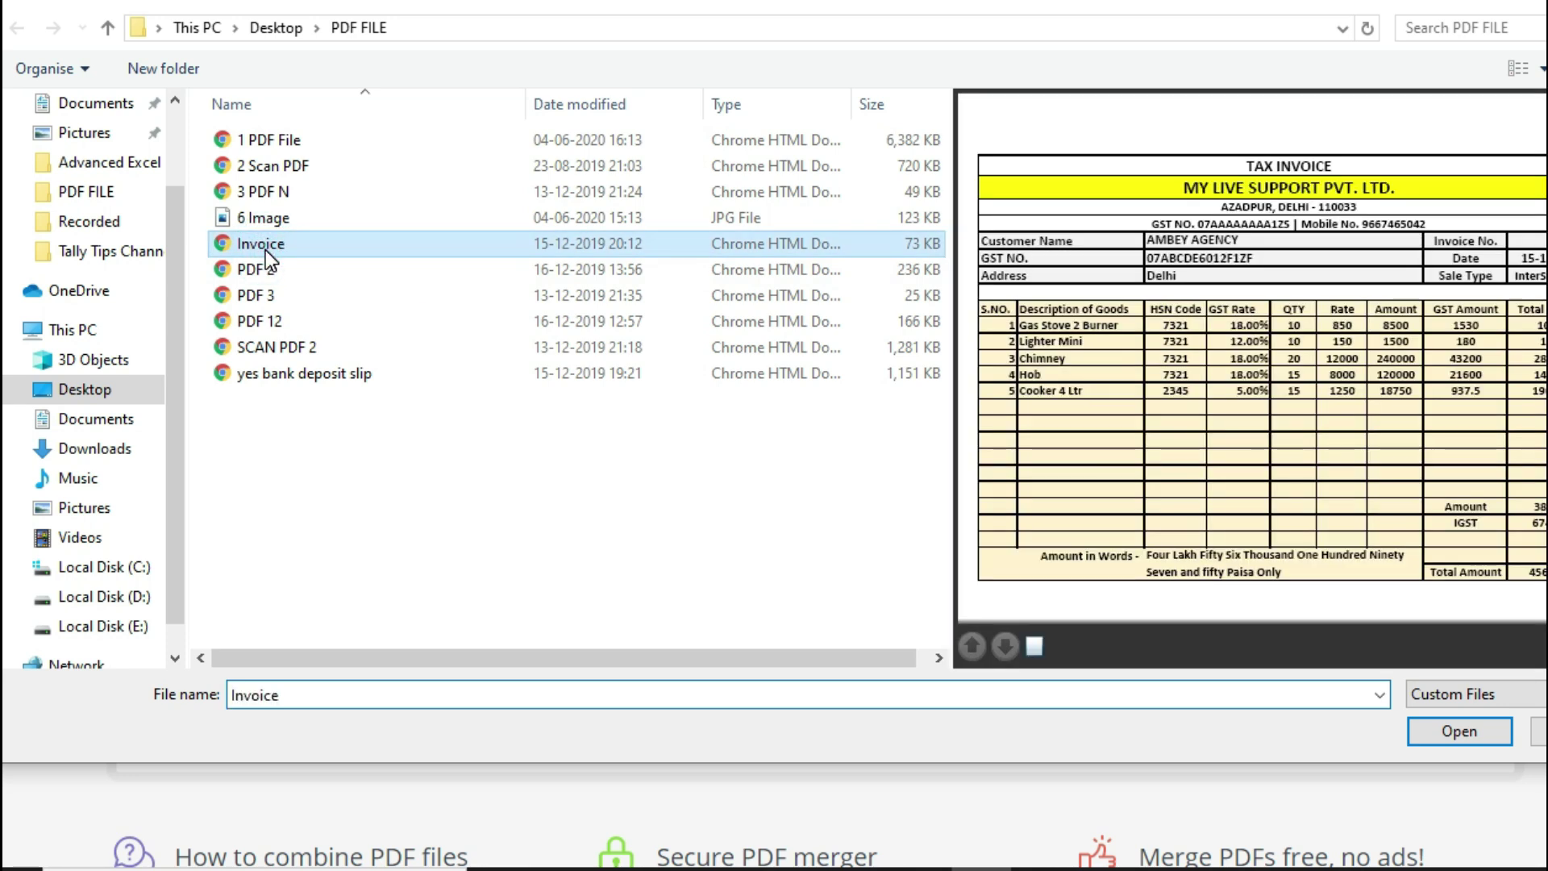
pyautogui.keyDown('ctrl'); pyautogui.click(272, 193); pyautogui.keyUp('ctrl')
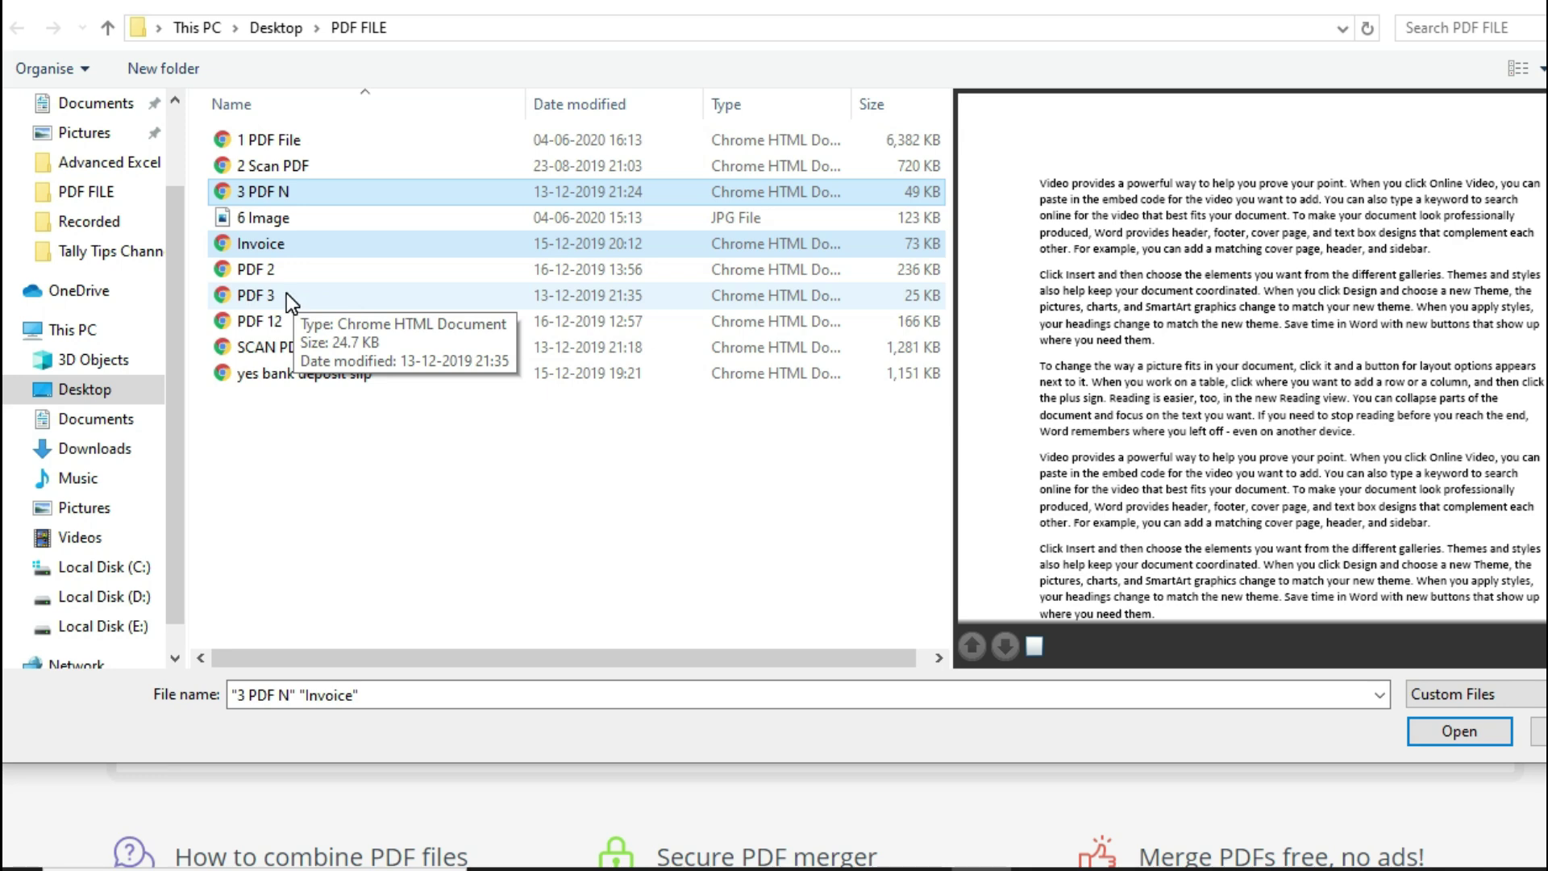
pyautogui.keyDown('ctrl'); pyautogui.click(287, 295); pyautogui.keyUp('ctrl')
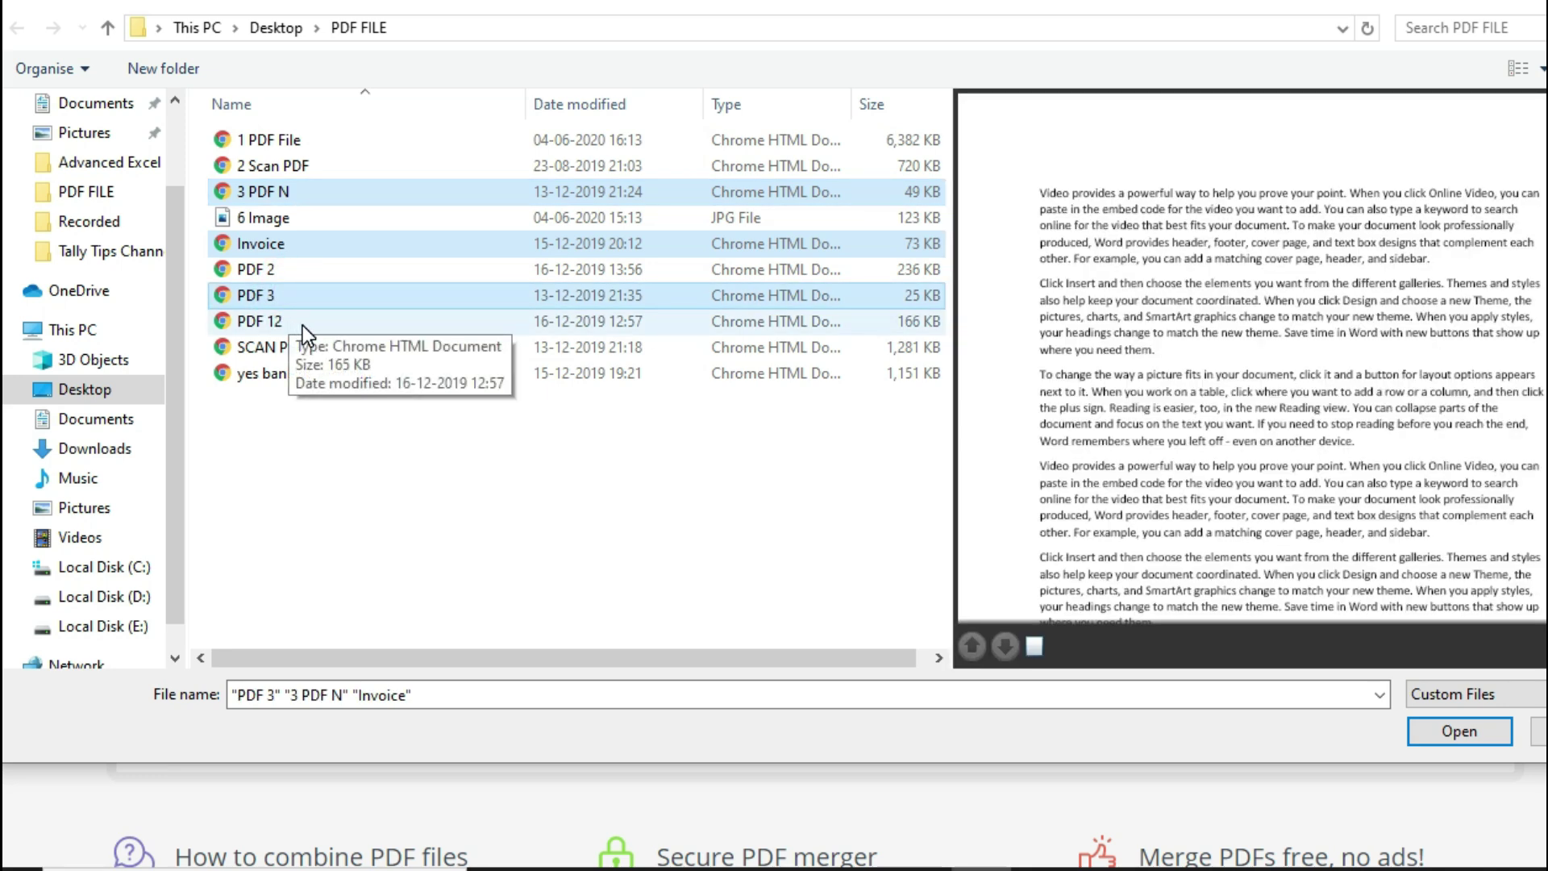
pyautogui.keyDown('ctrl'); pyautogui.click(302, 326); pyautogui.keyUp('ctrl')
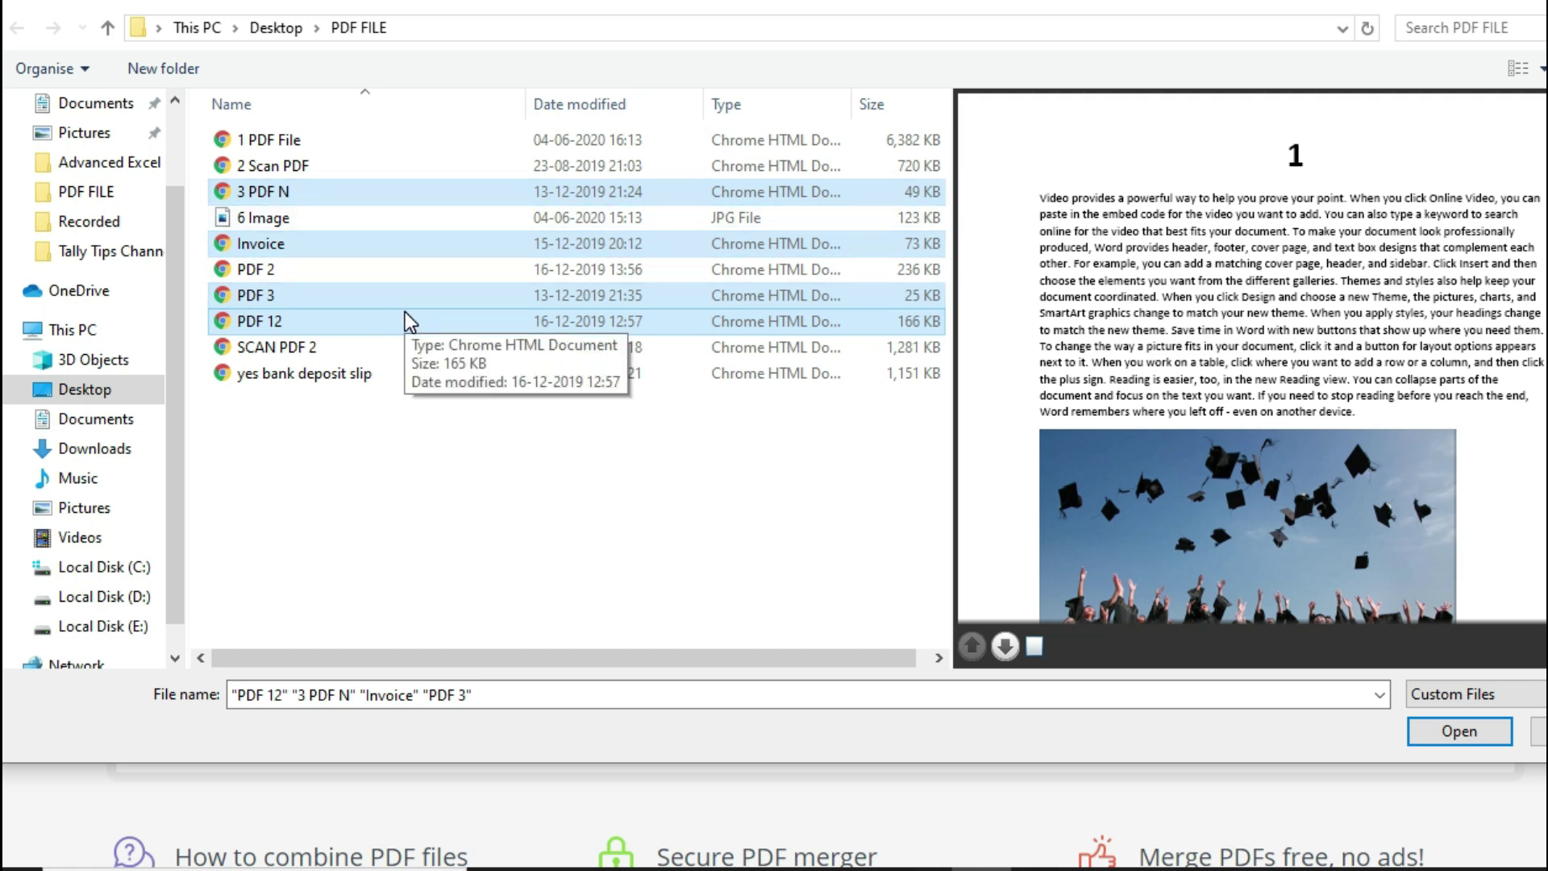
pyautogui.click(1470, 730)
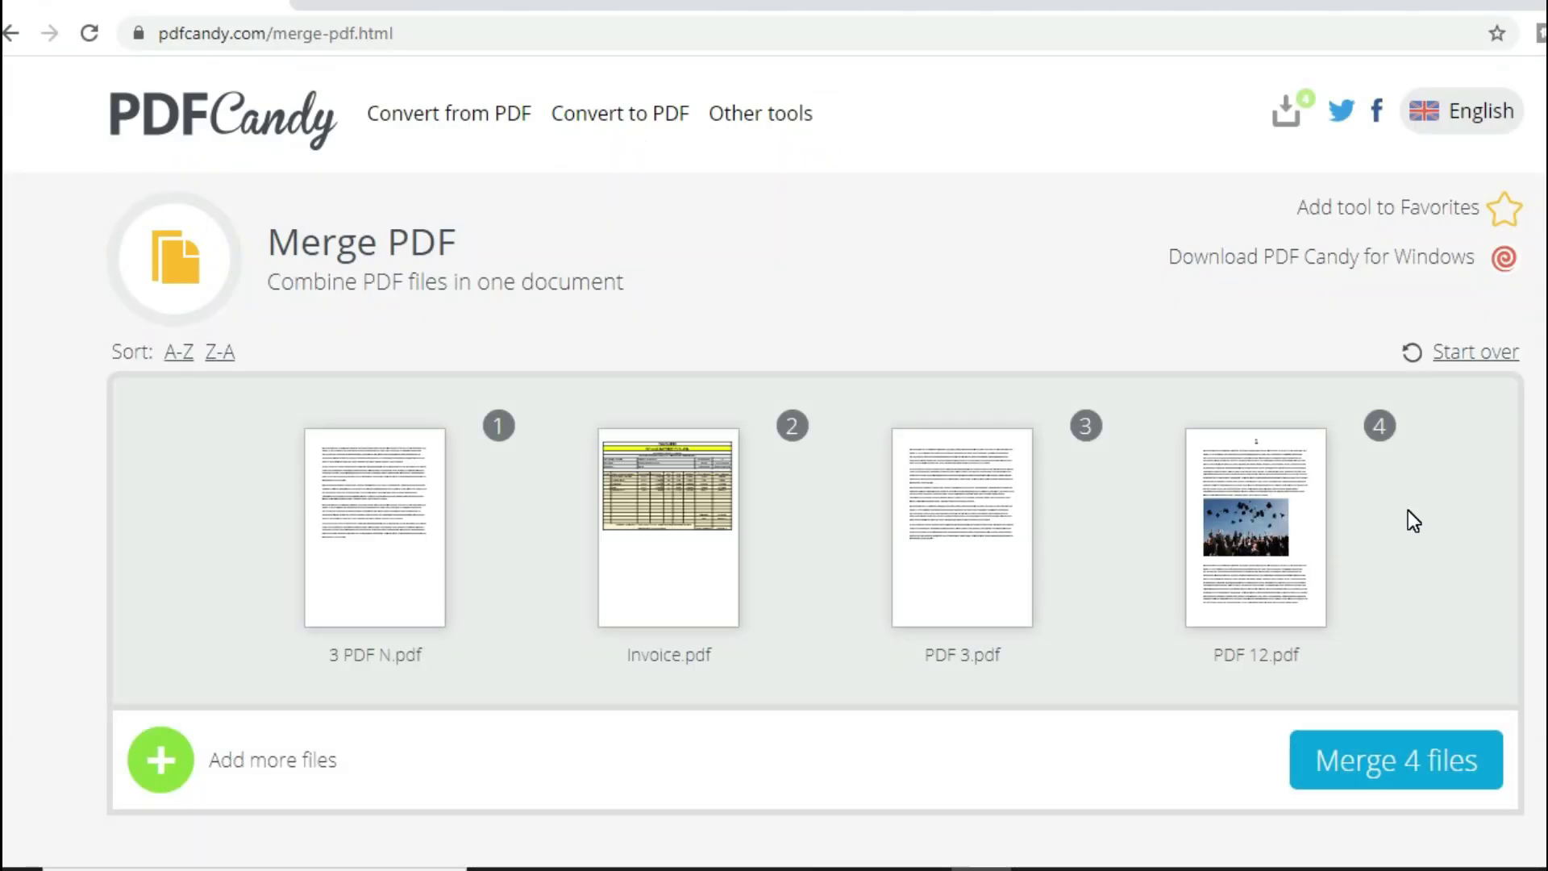
# - Merge the four loaded files into one document and download the merged PDF
pyautogui.click(1481, 772)
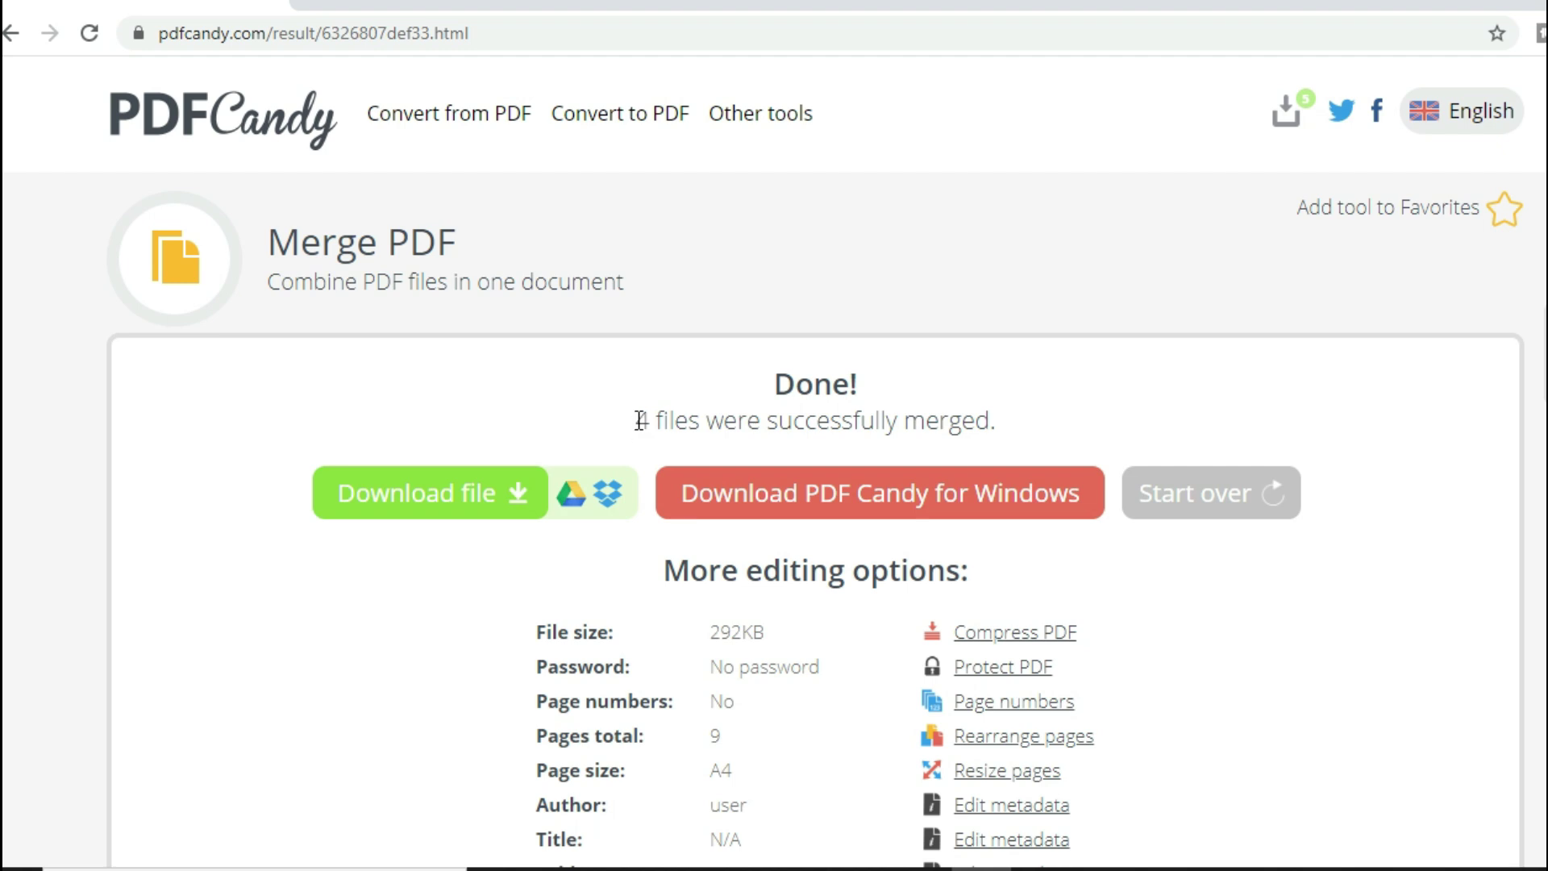
pyautogui.moveTo(636, 421); pyautogui.dragTo(1011, 422)
pyautogui.click(1029, 422)
pyautogui.click(474, 505)
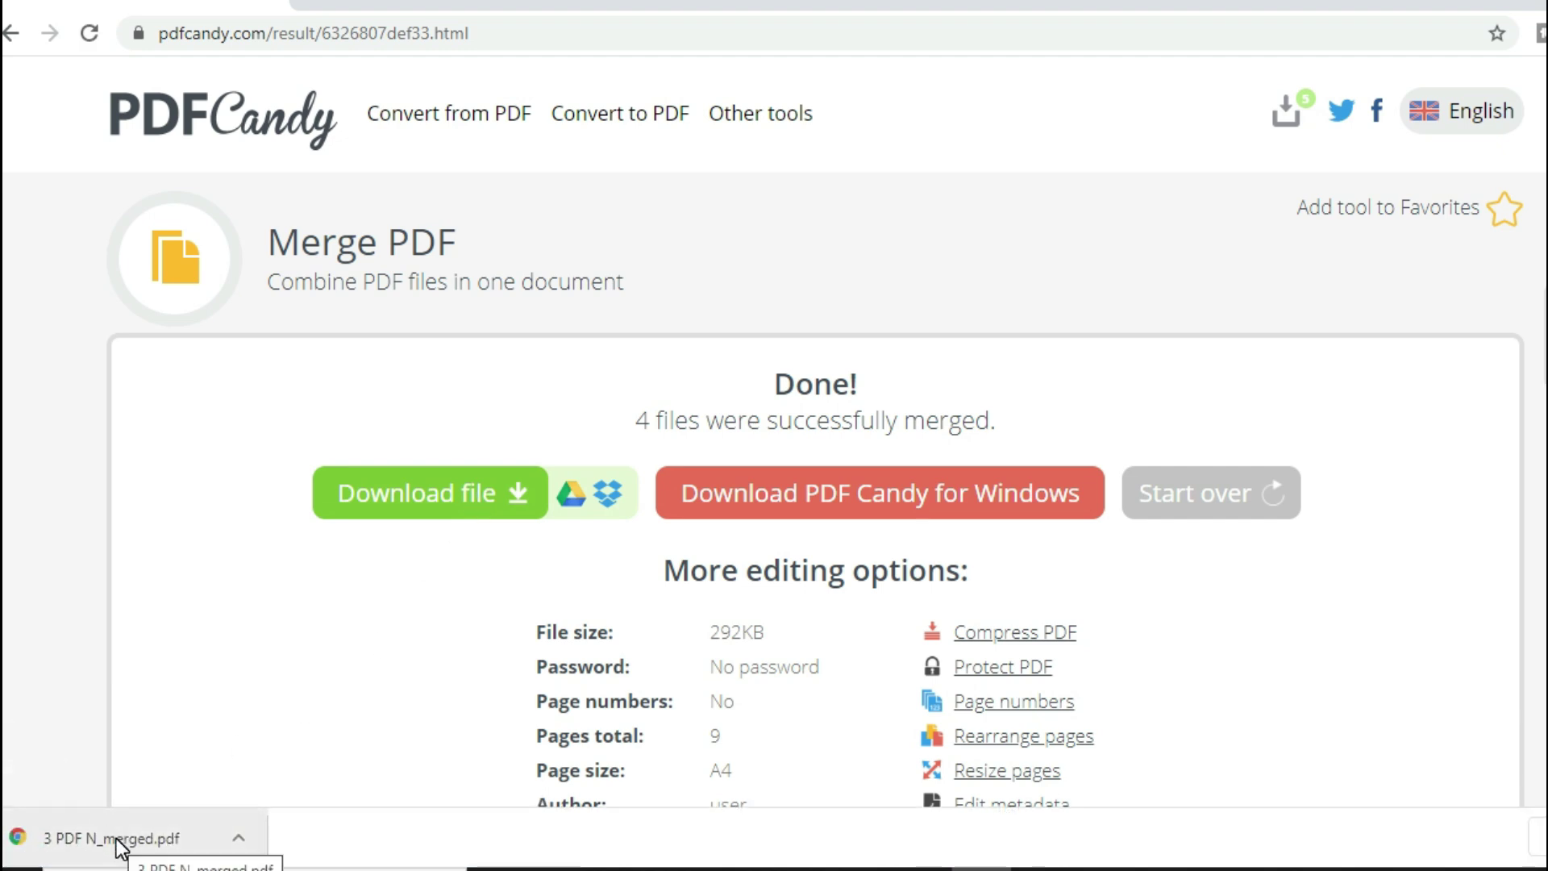
# - Convert 3 PDF N to a Word document with the PDF to Word tool and download the result
pyautogui.click(221, 119)
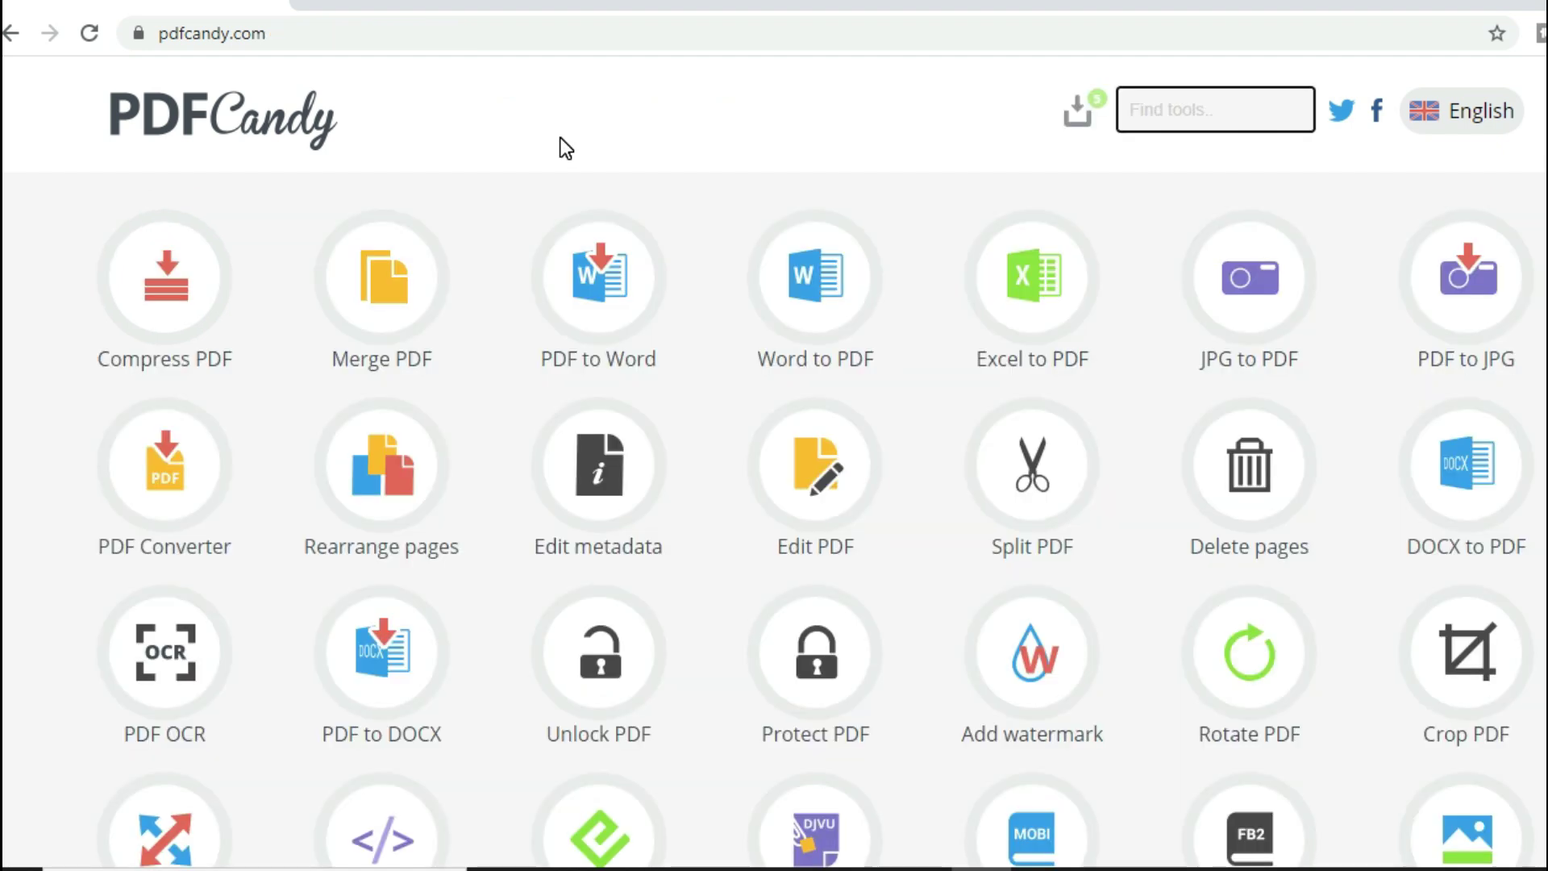
pyautogui.click(609, 281)
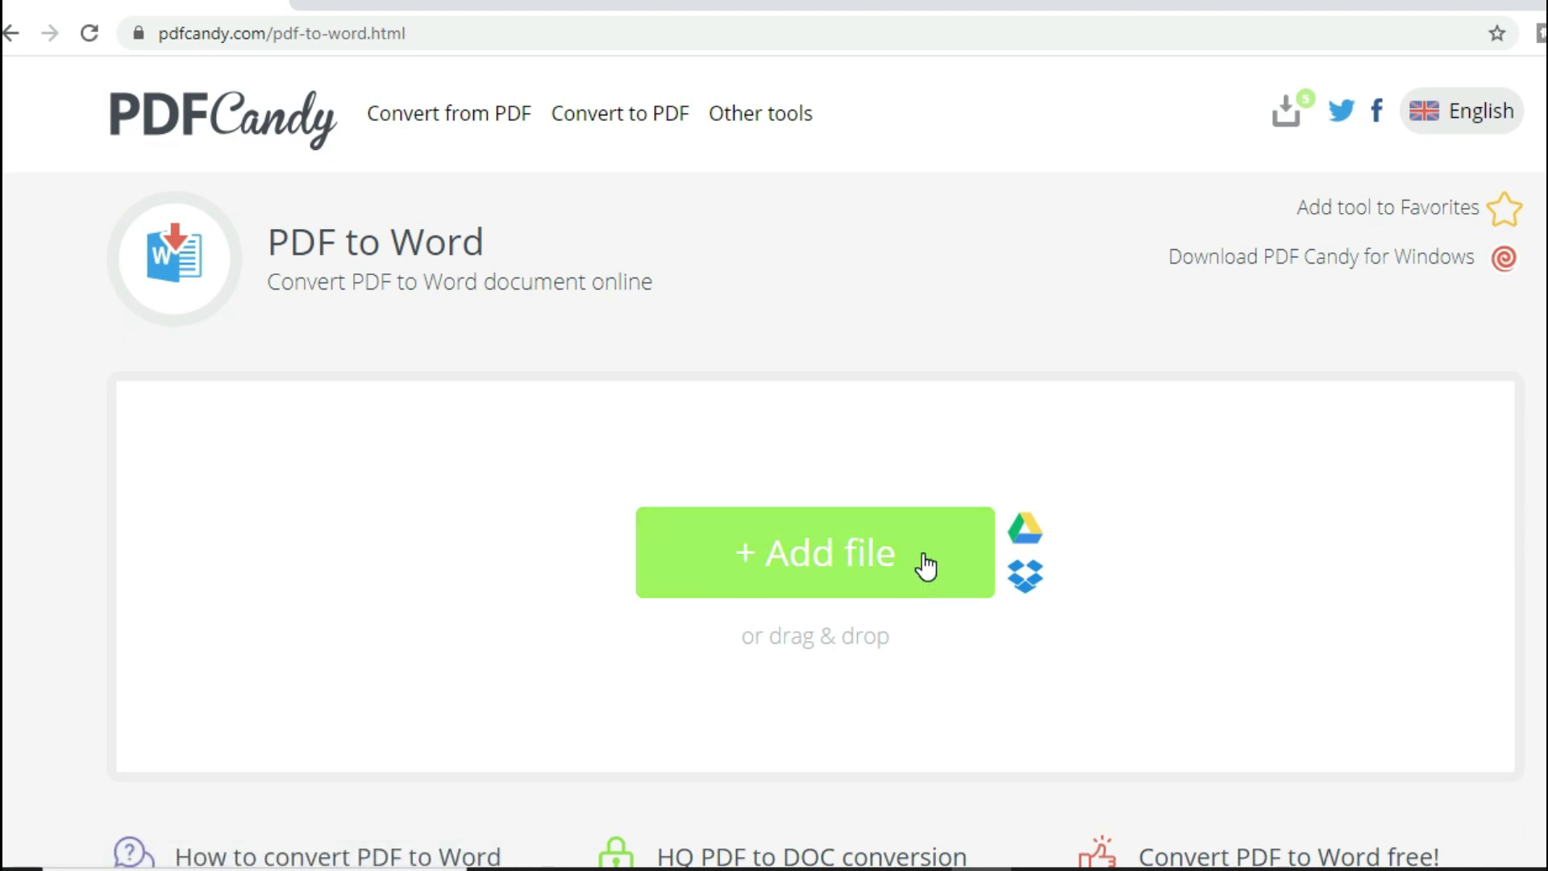
pyautogui.click(926, 565)
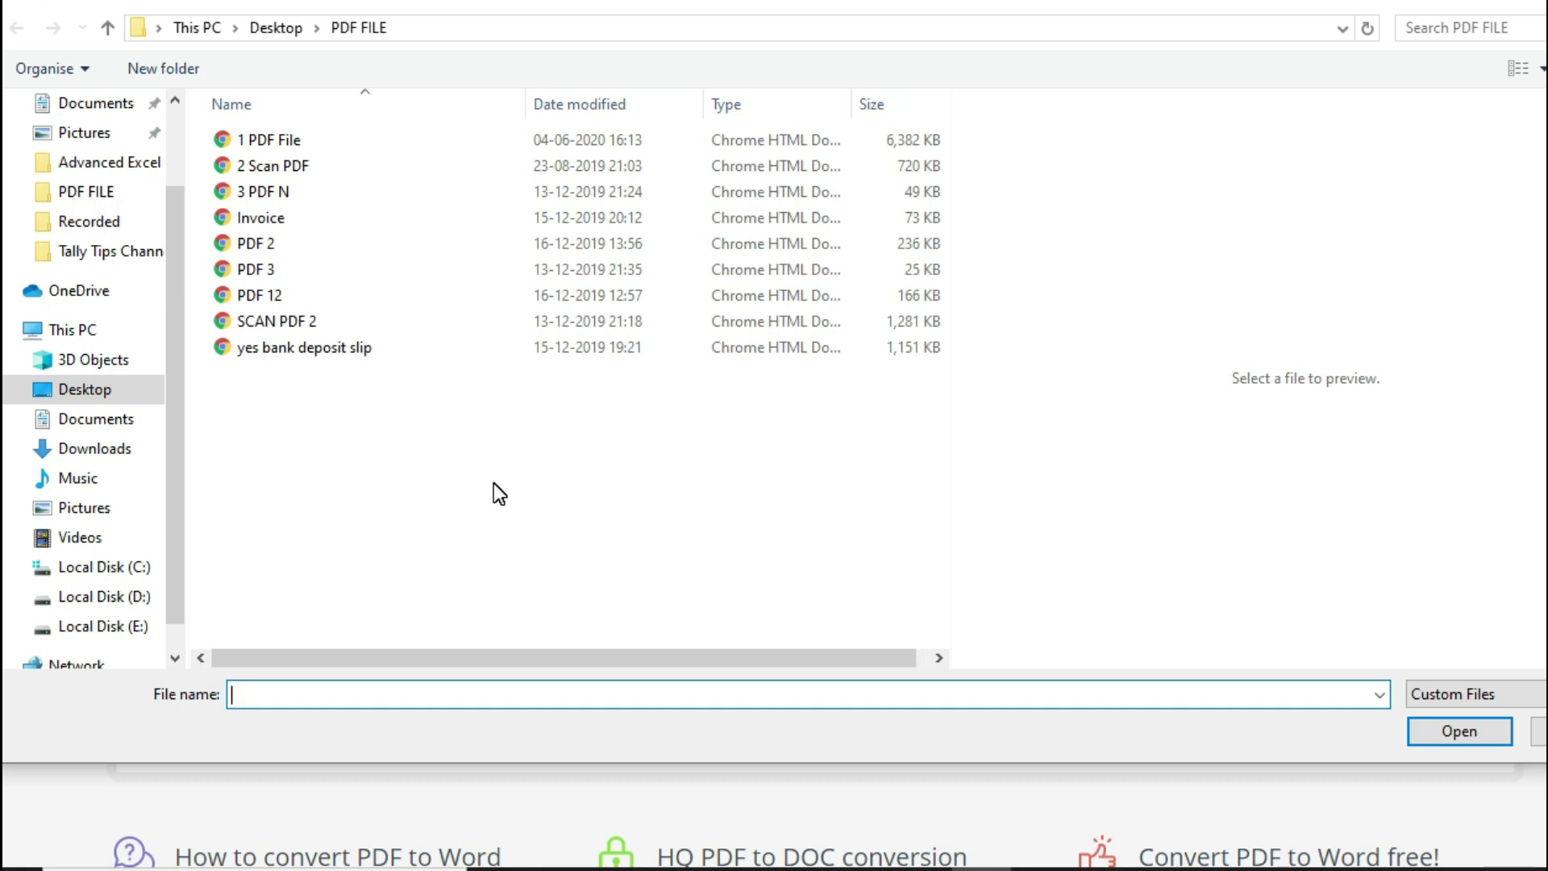
pyautogui.click(283, 196)
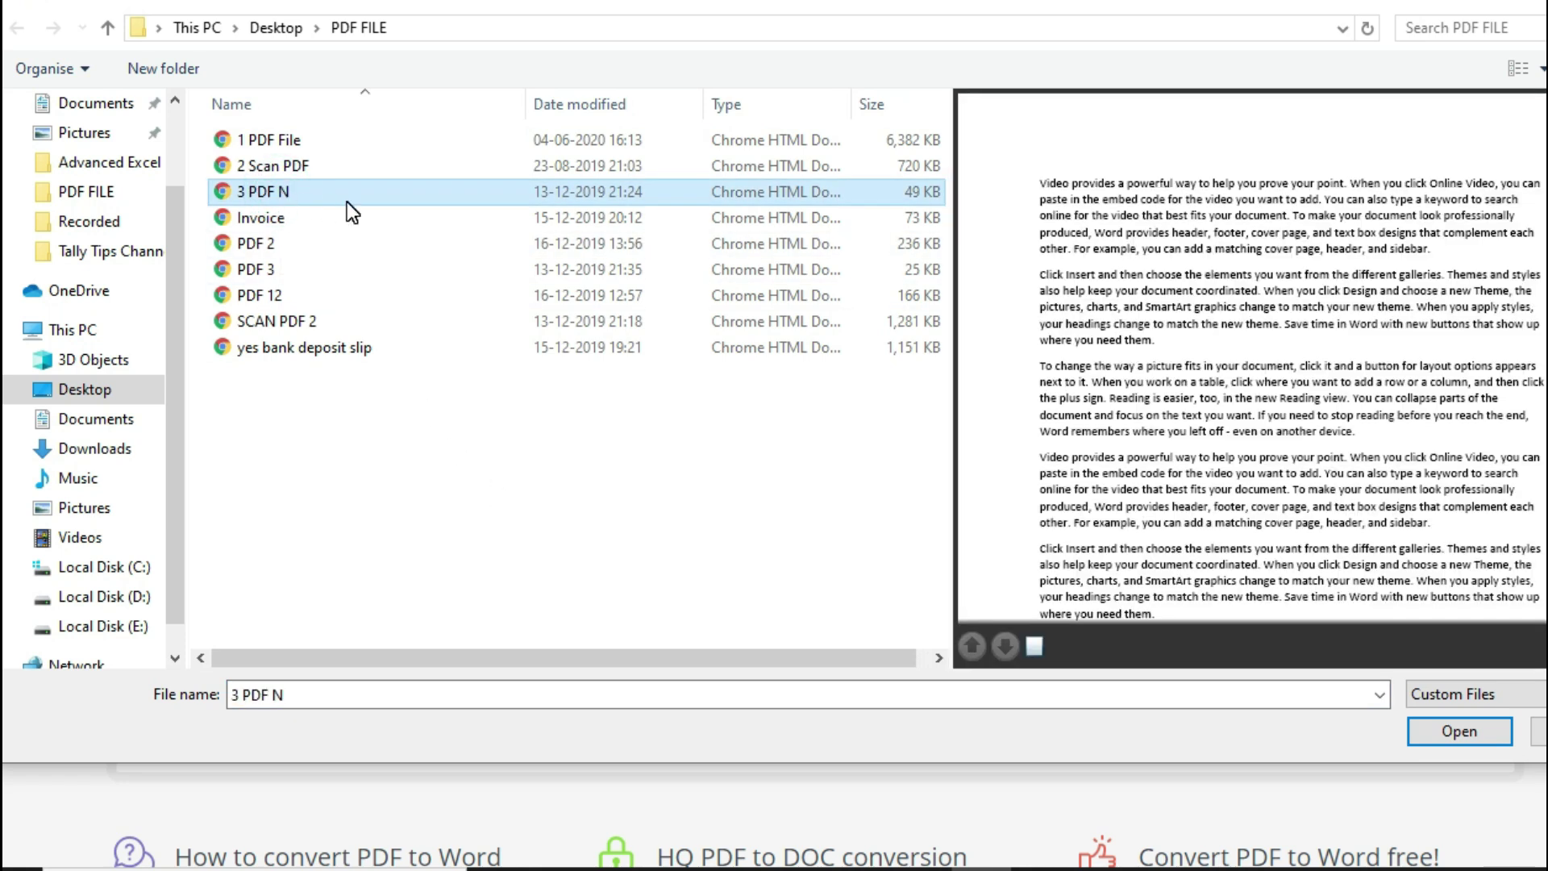
pyautogui.click(1488, 733)
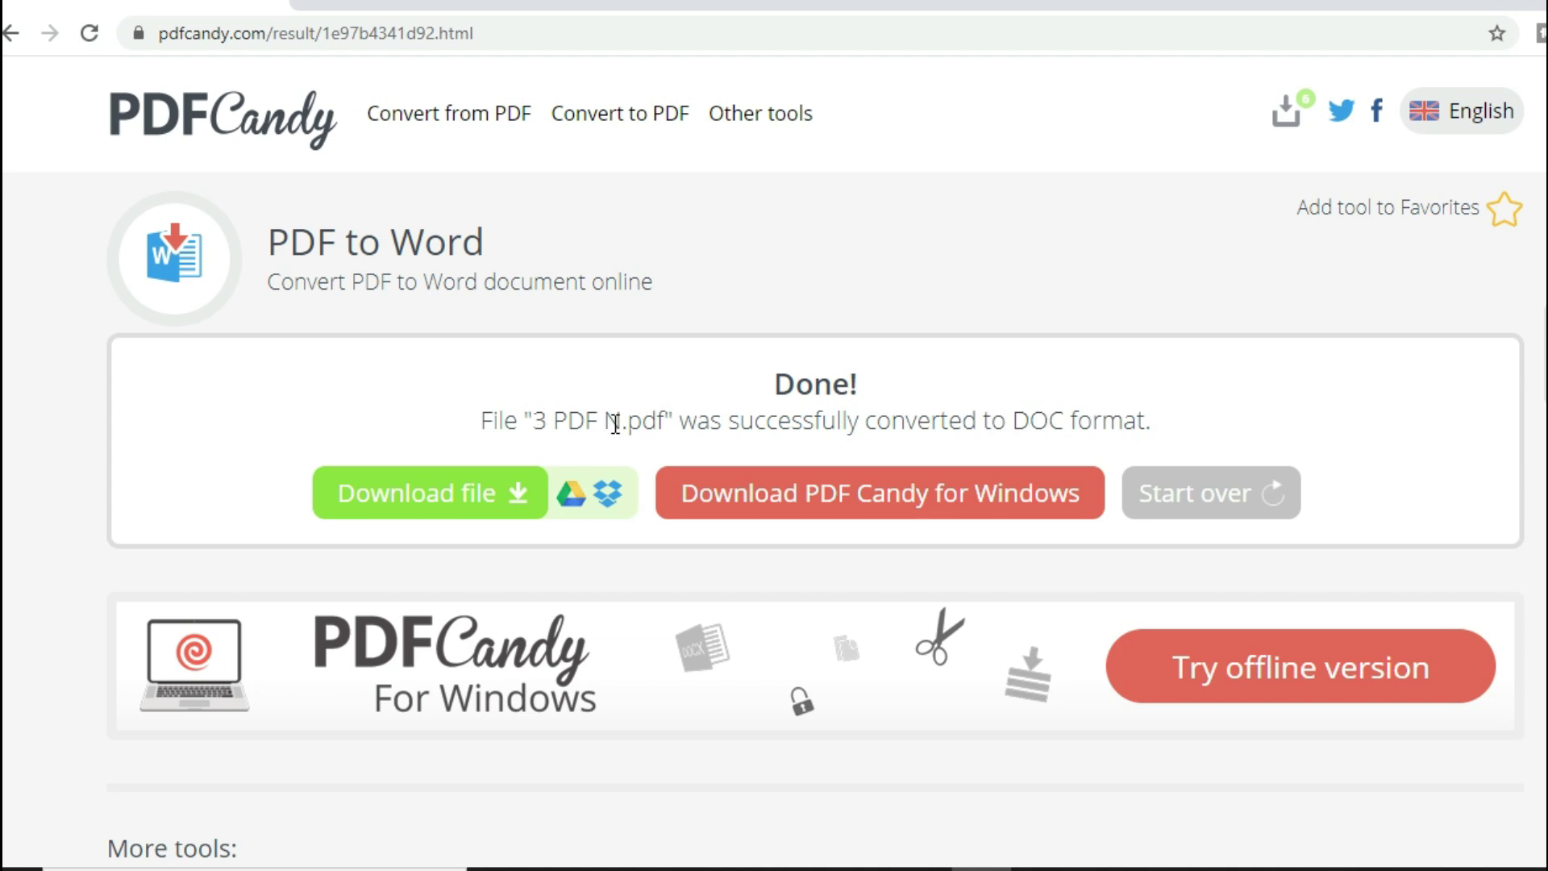
pyautogui.click(393, 506)
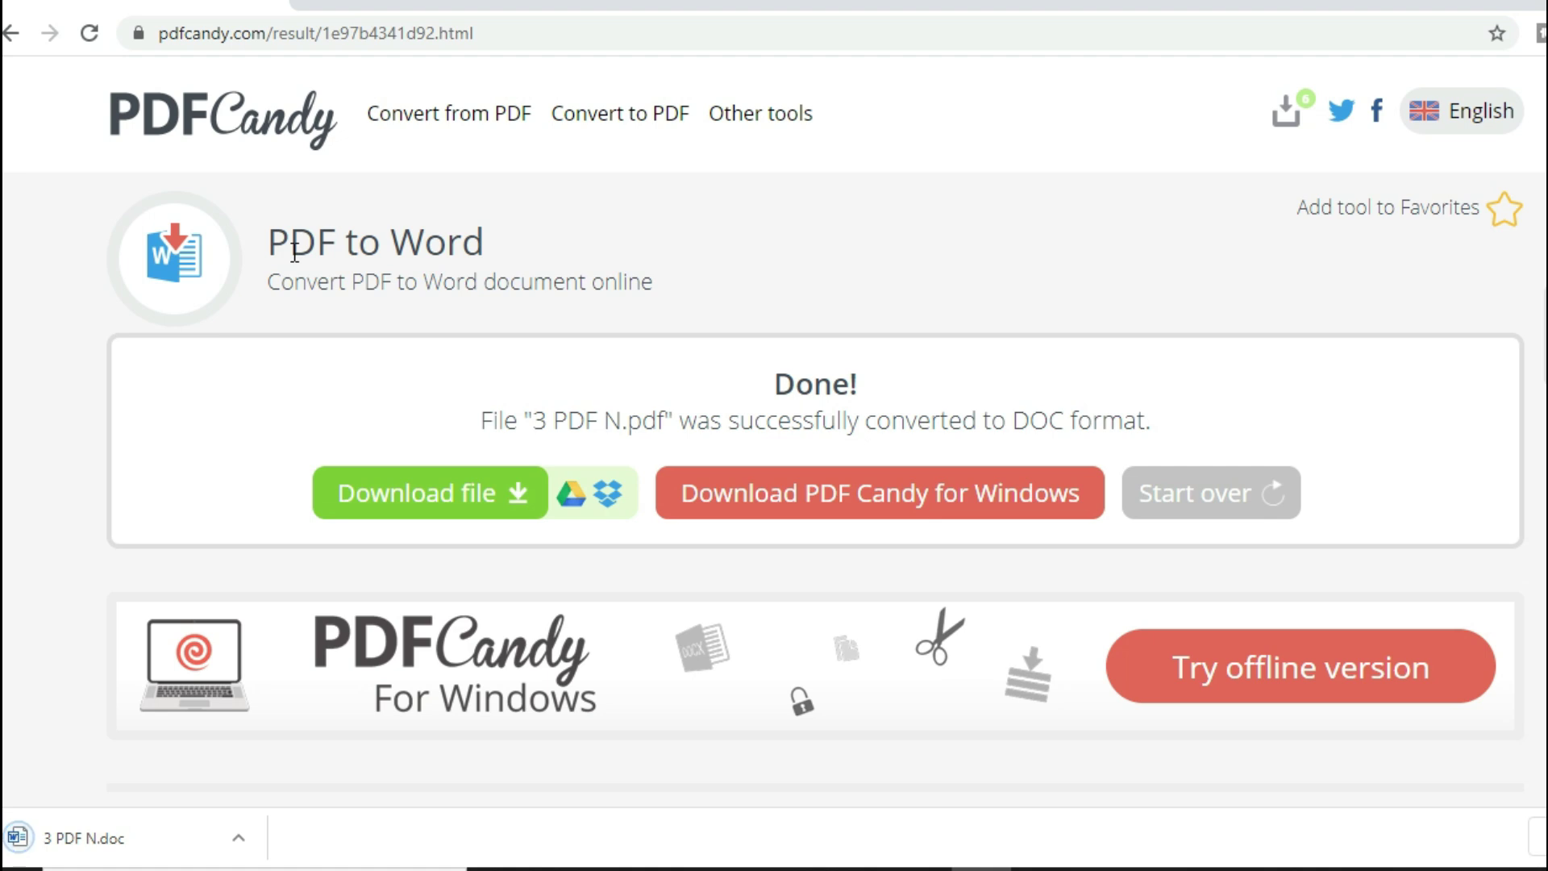
# - Open the downloaded 3 PDF N.doc in Word for editing and make the first two paragraphs bold, underlined and italic
pyautogui.click(146, 843)
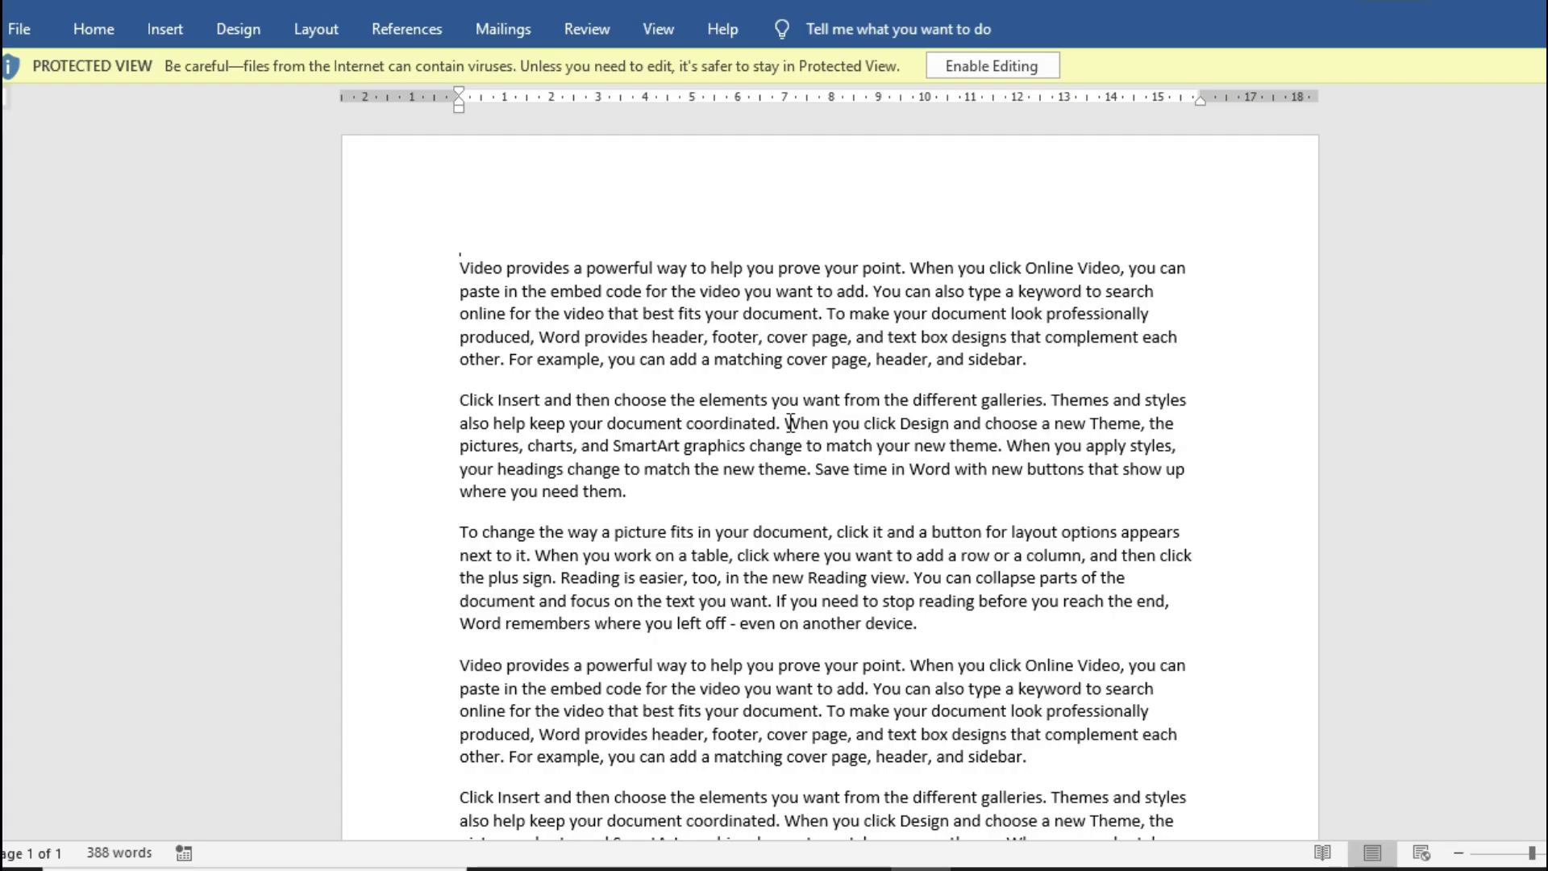
pyautogui.click(1046, 64)
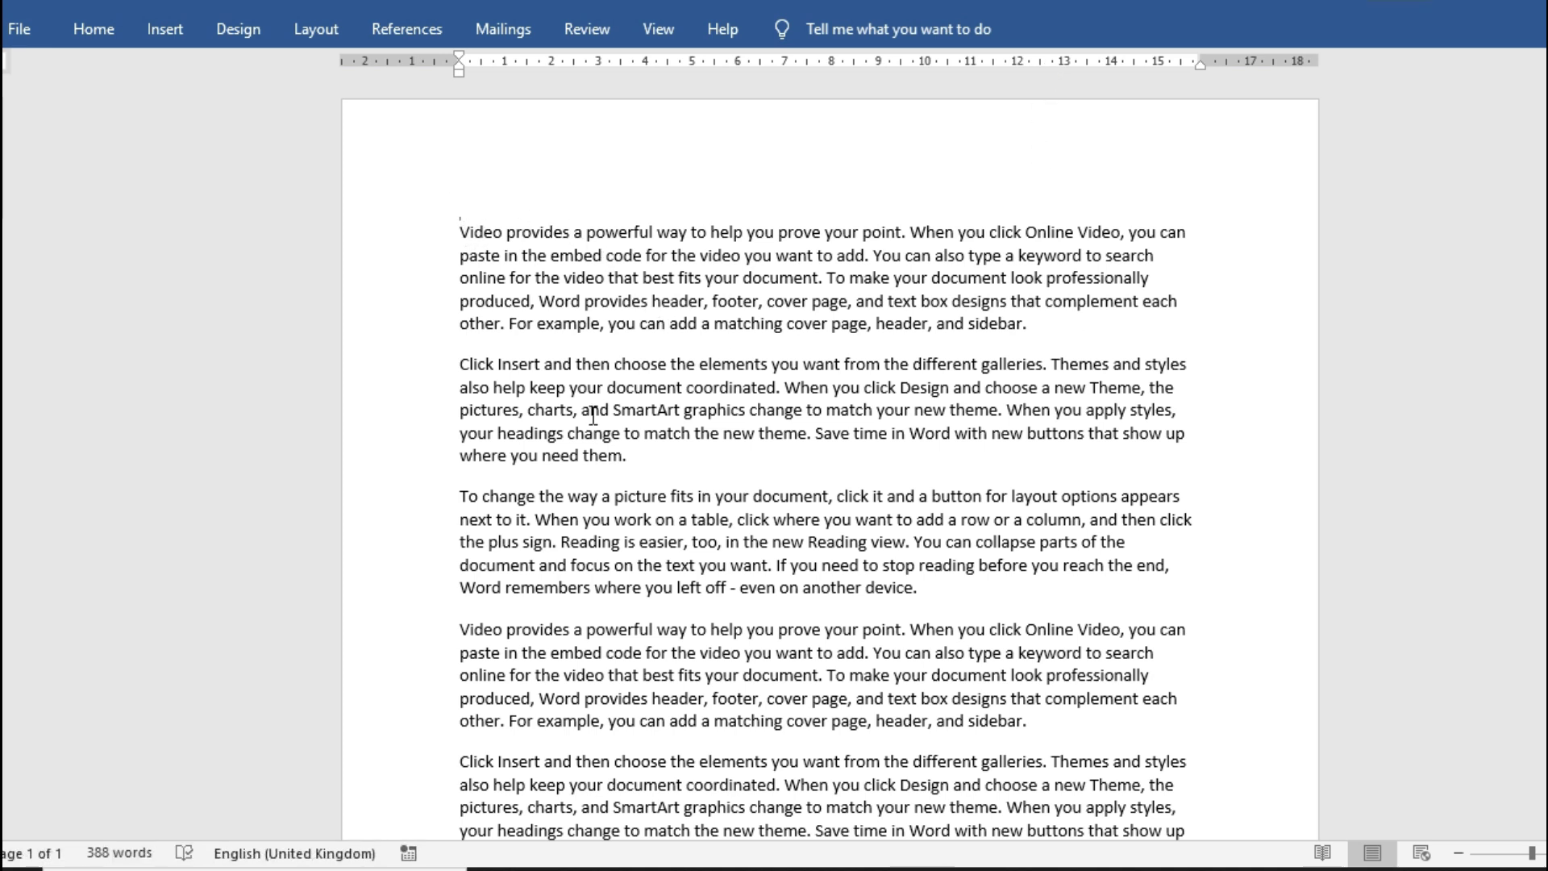
pyautogui.moveTo(458, 229); pyautogui.dragTo(634, 461)
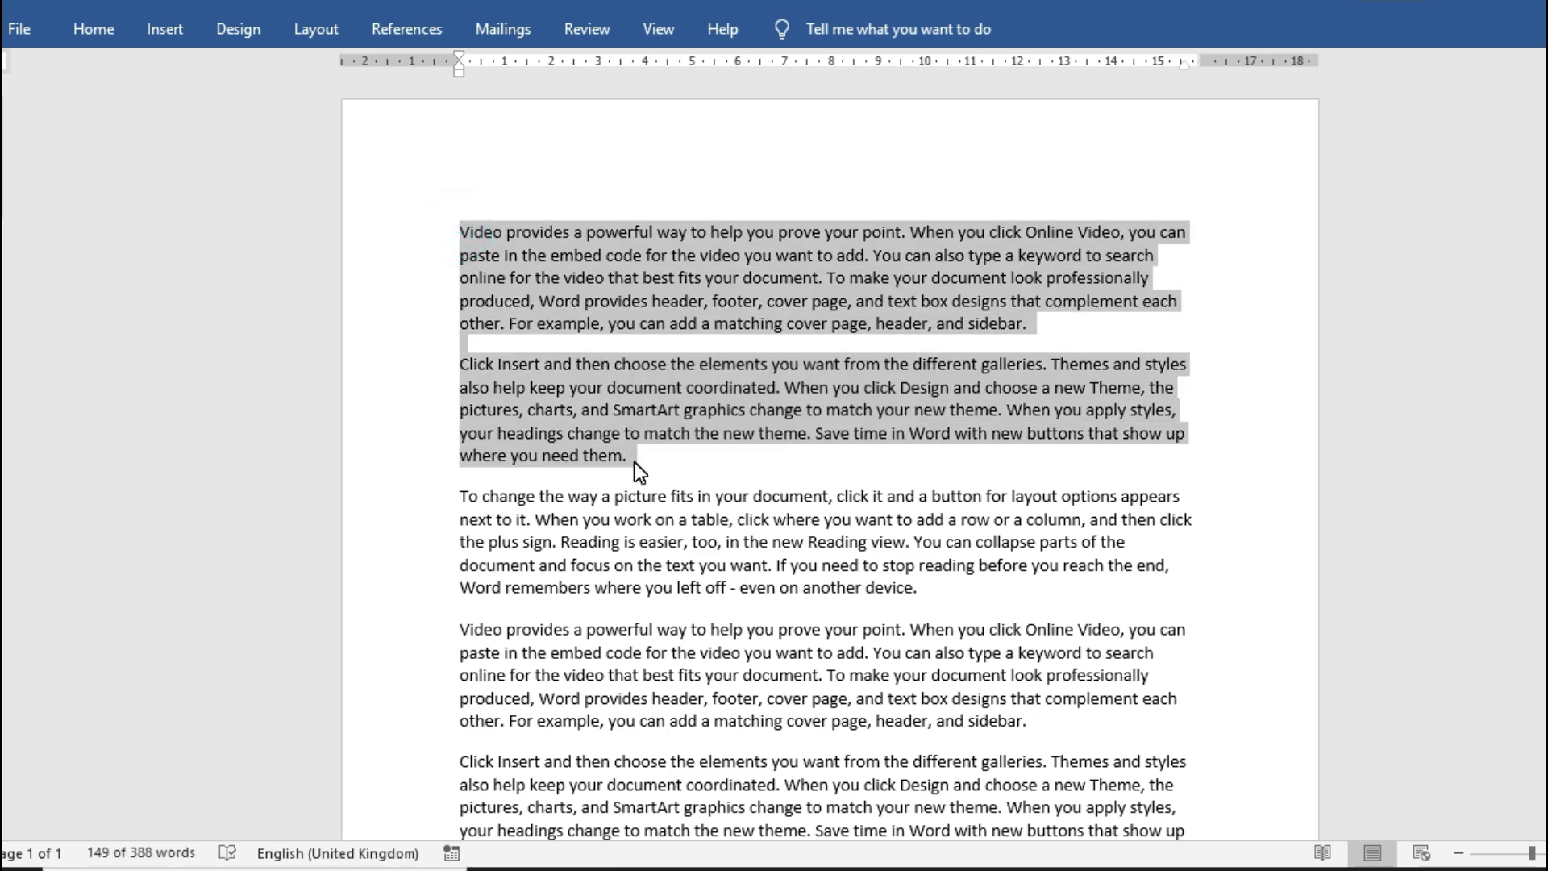
pyautogui.hotkey('ctrl', 'b')
pyautogui.hotkey('ctrl', 'u')
pyautogui.hotkey('ctrl', 'i')
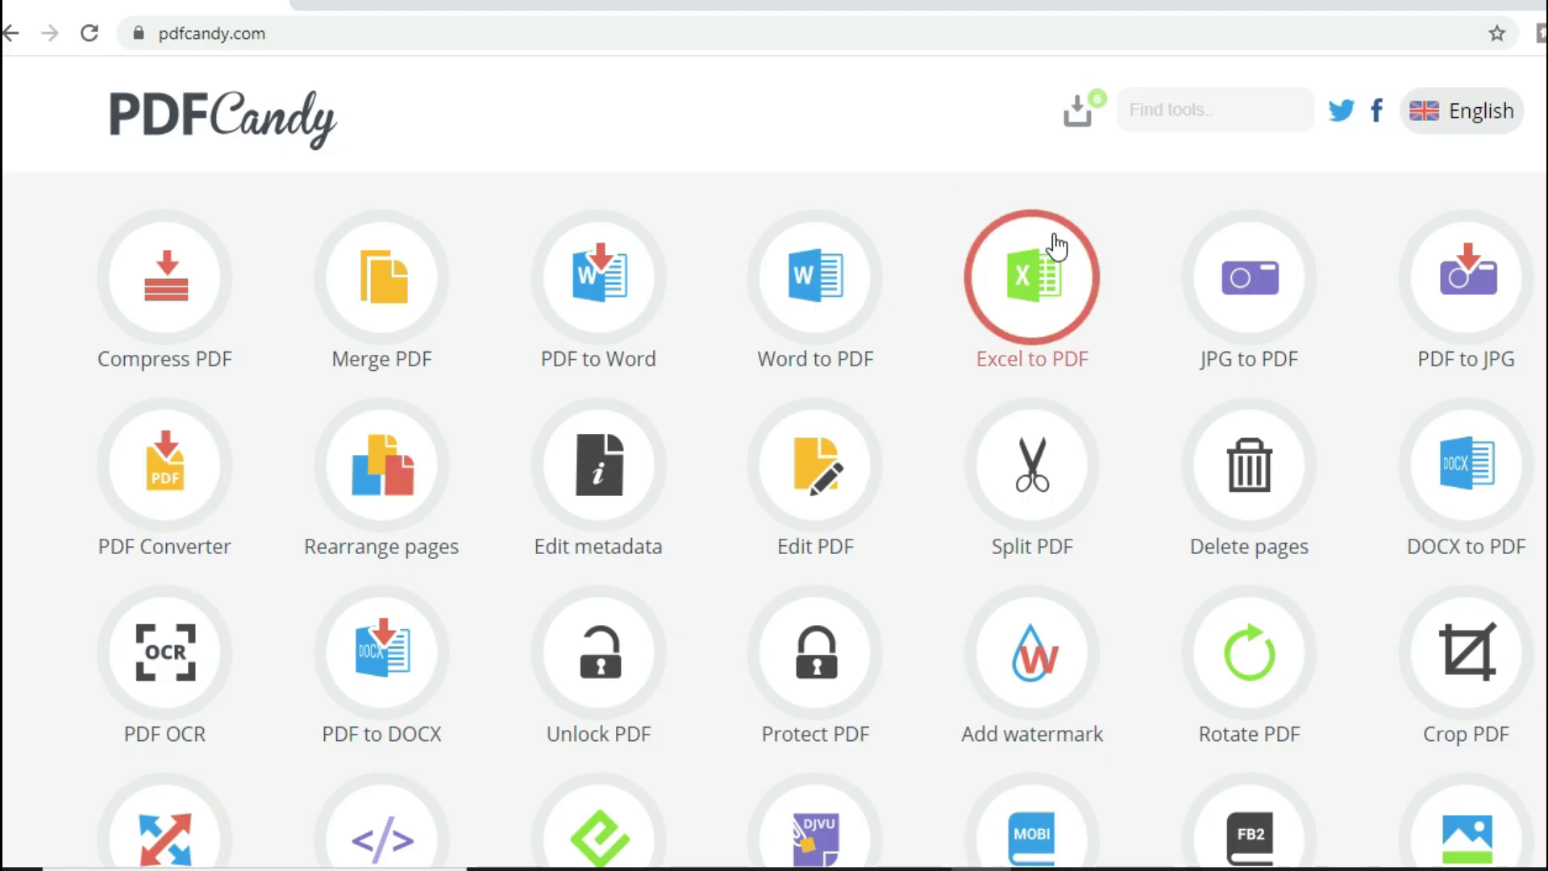
# - Convert 5 Excel File to PDF with the Excel to PDF tool and view the downloaded result
pyautogui.click(1017, 277)
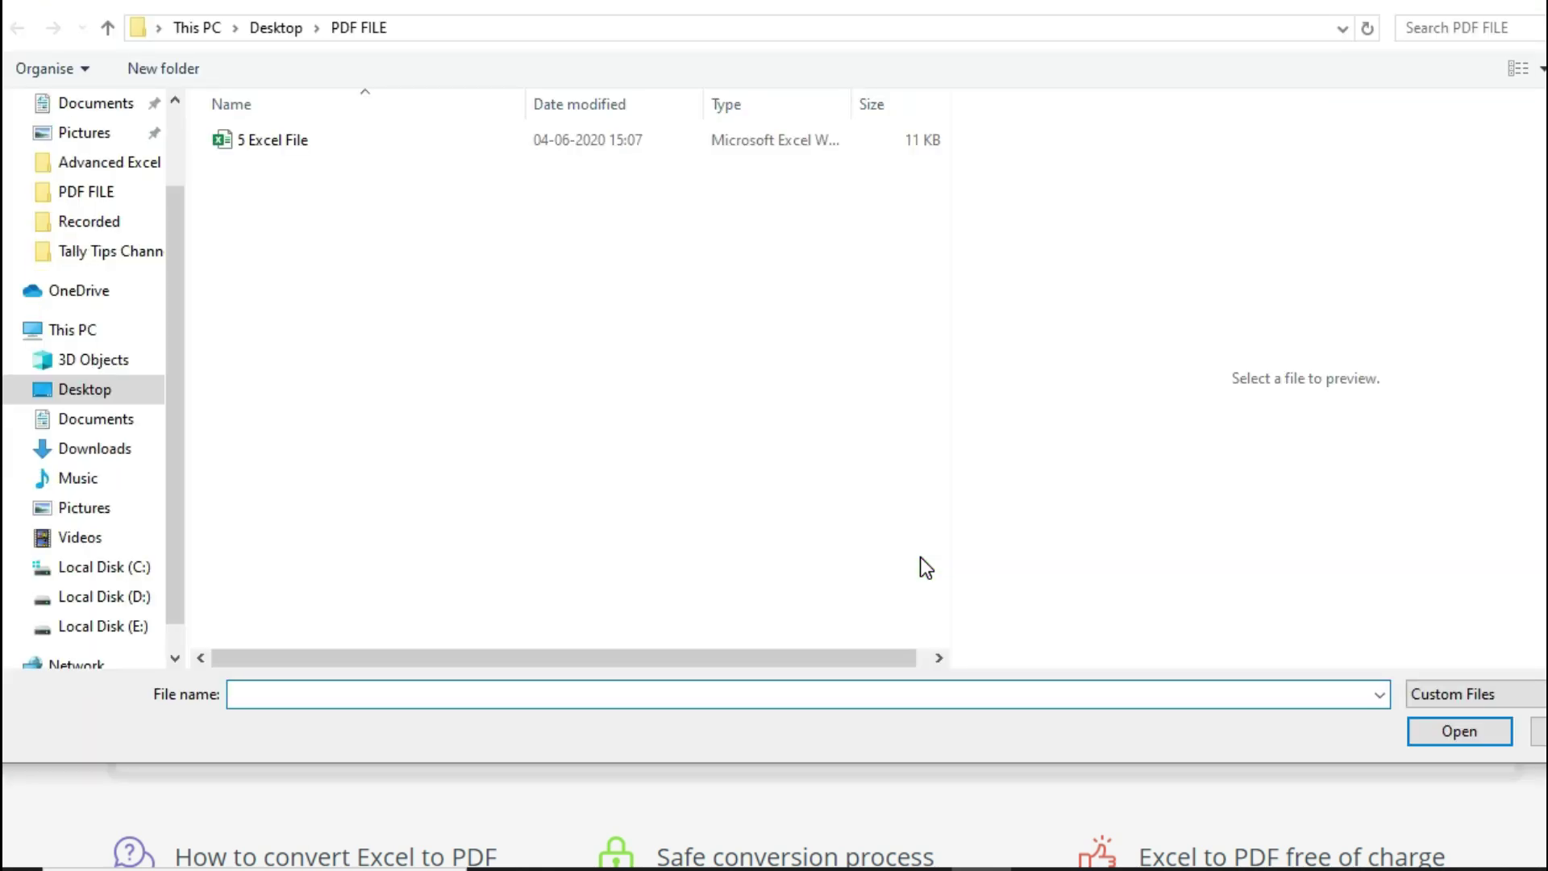
pyautogui.click(335, 144)
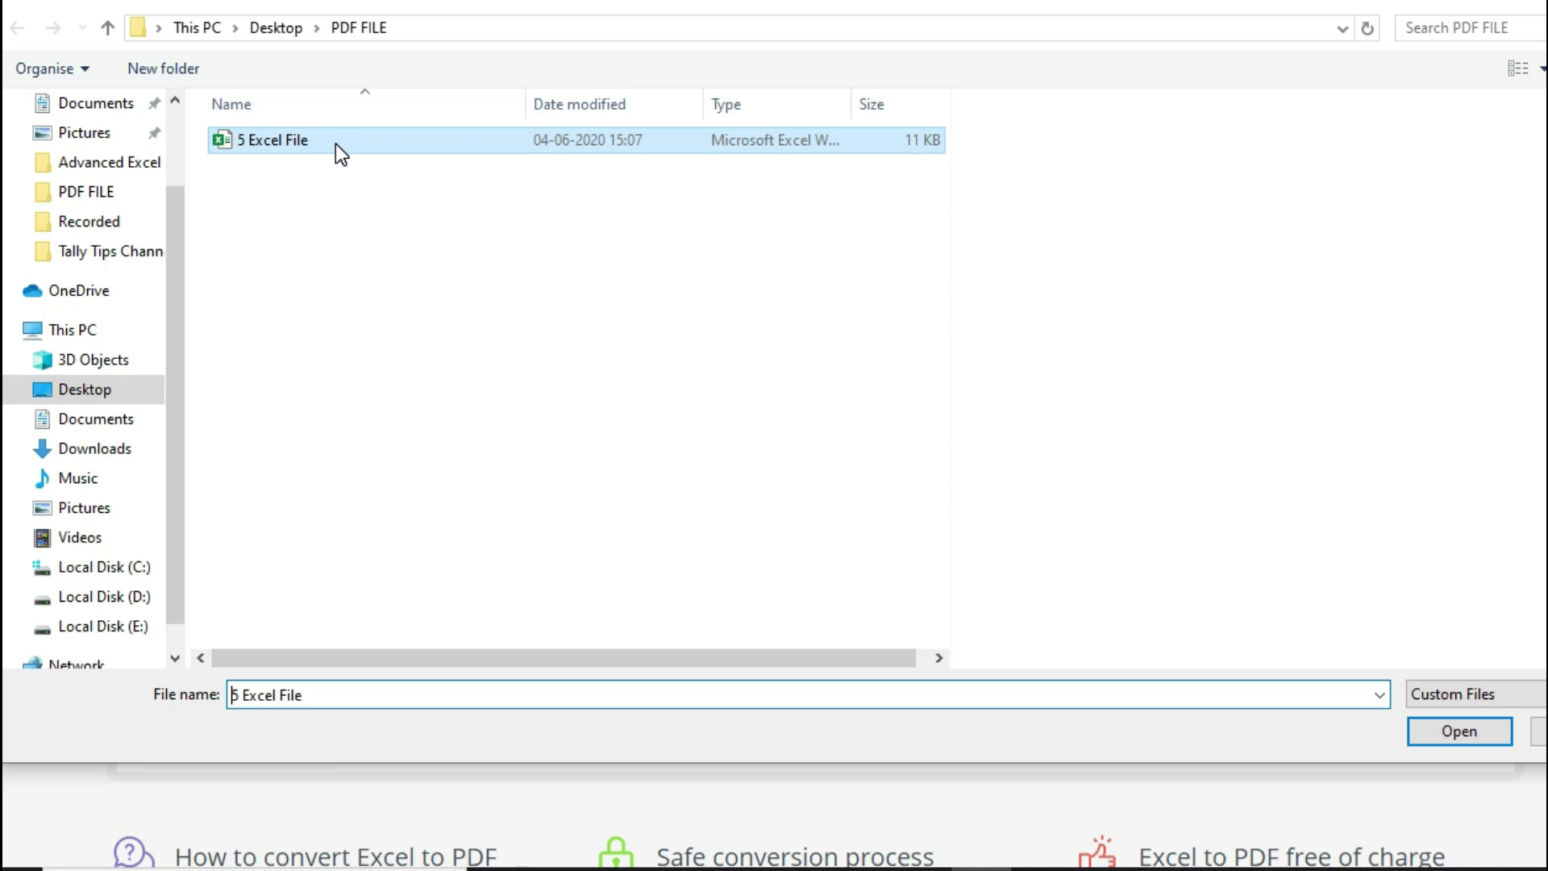
pyautogui.click(1478, 733)
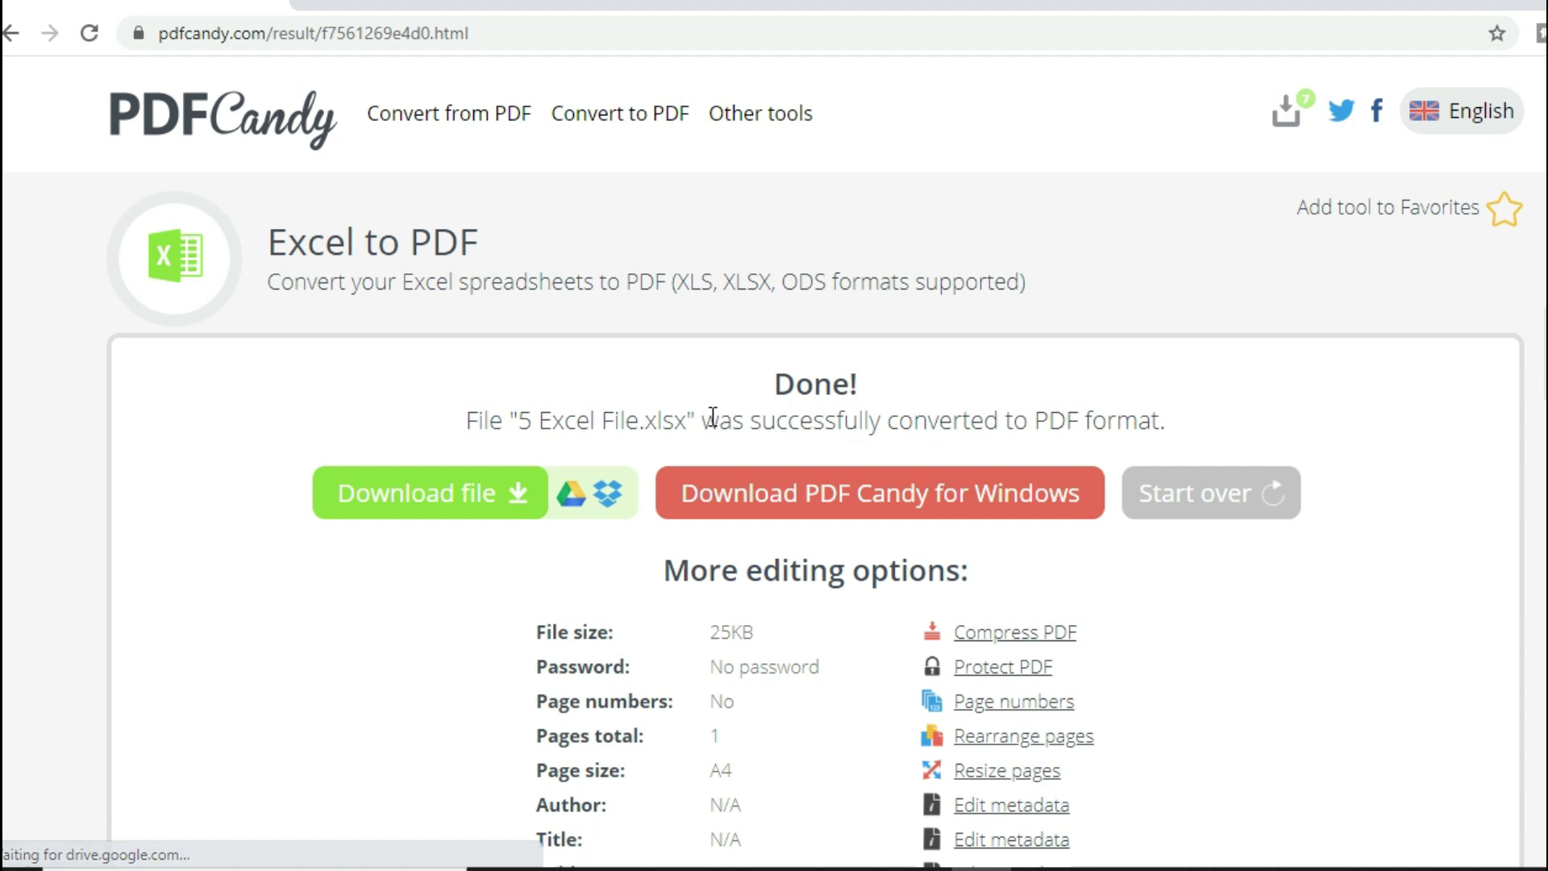
pyautogui.click(436, 501)
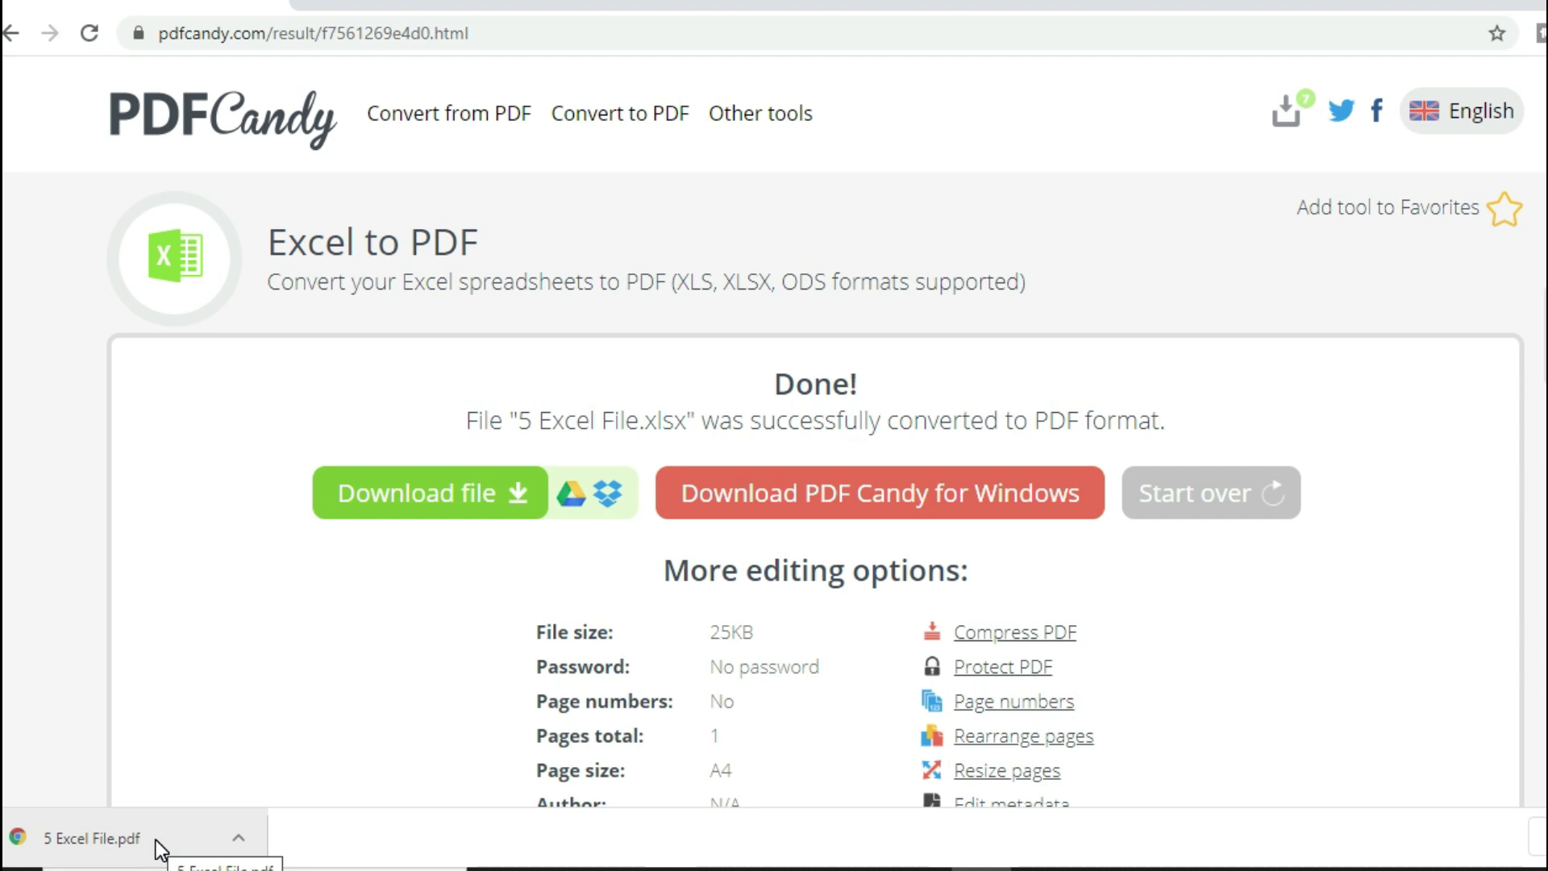
pyautogui.click(156, 840)
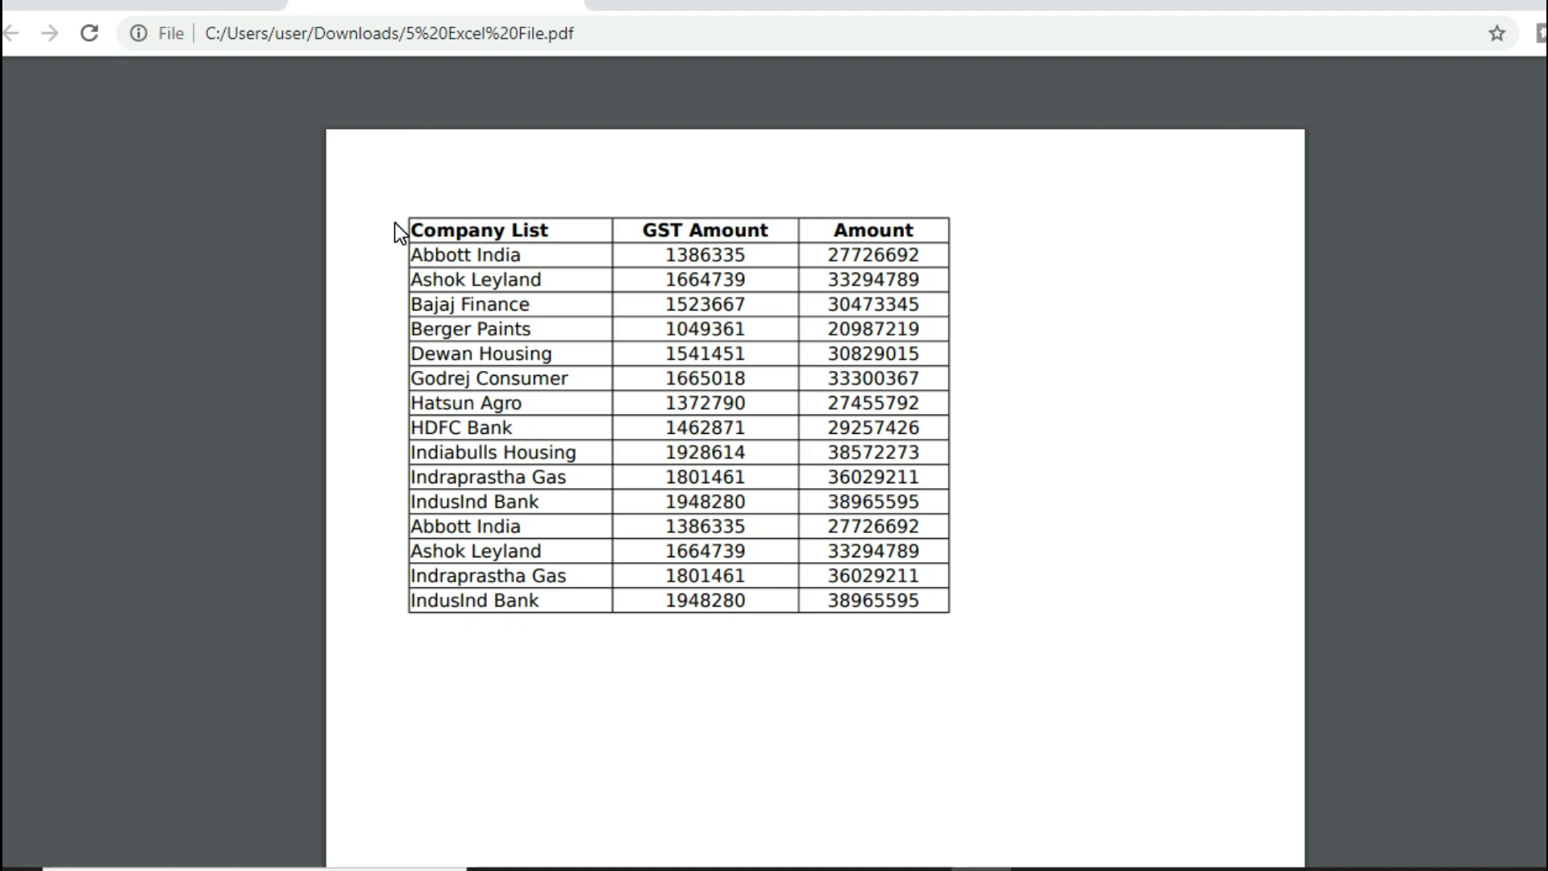
pyautogui.click(562, 1)
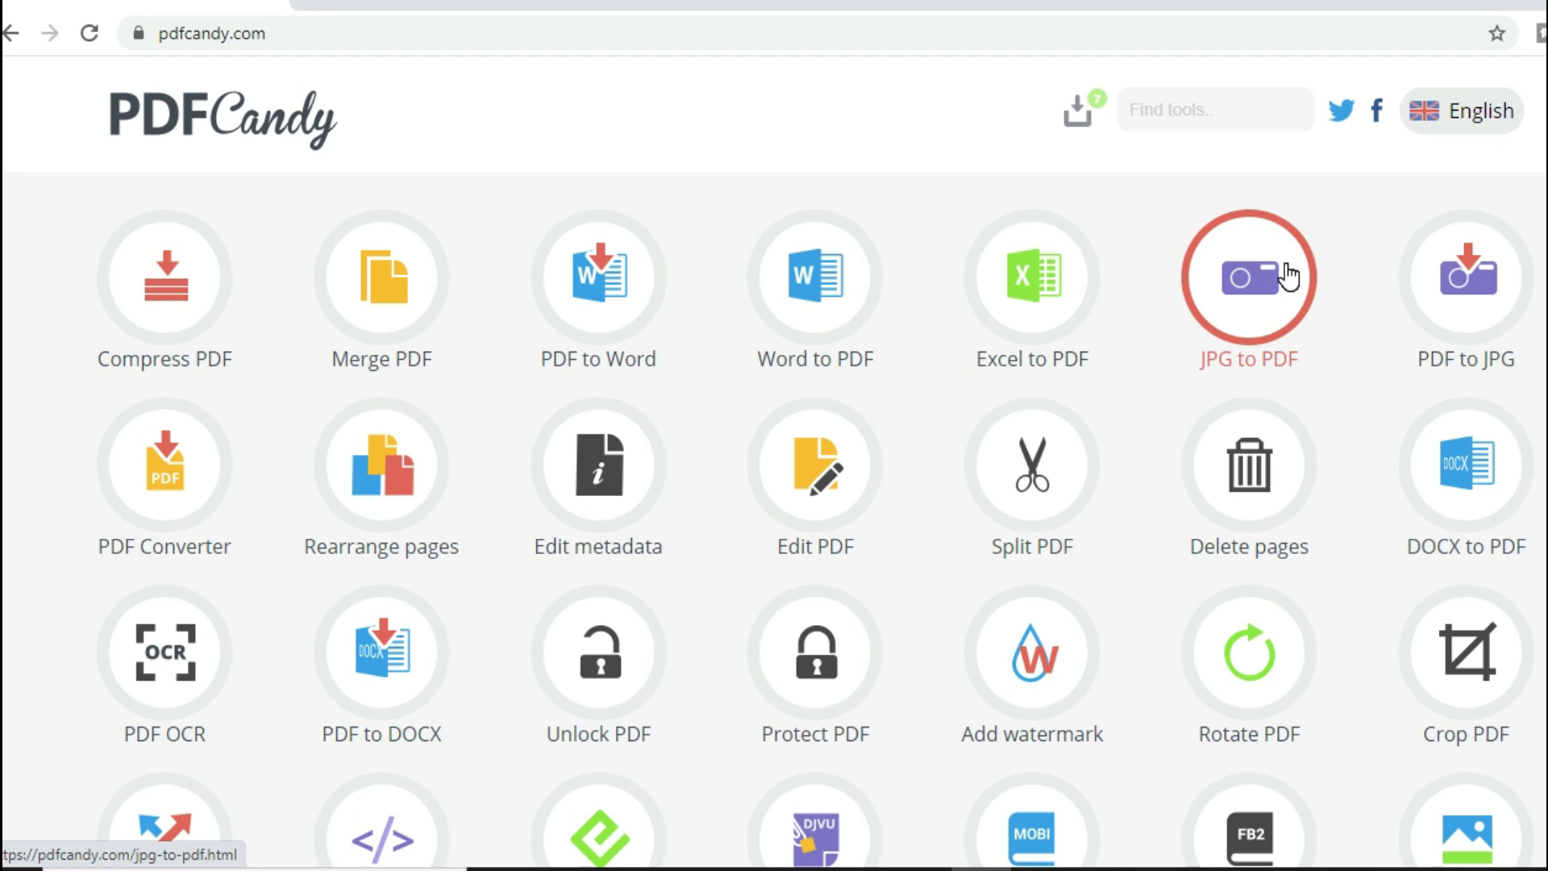
# - Convert 6 Image to a PDF with the JPG to PDF tool, keeping original size and small margin, and download it
pyautogui.click(1238, 279)
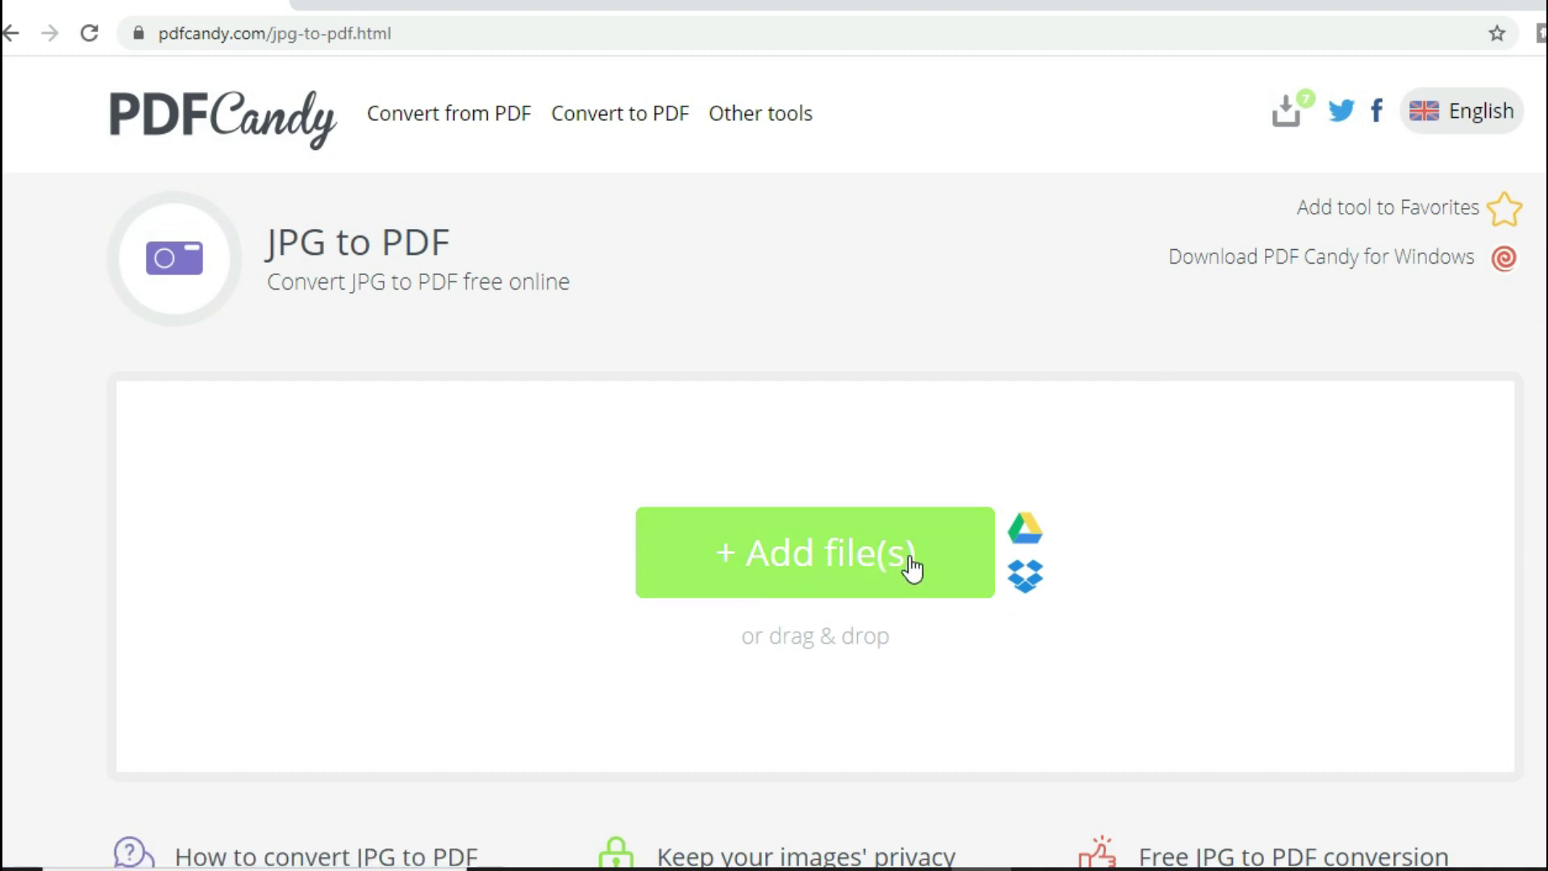
pyautogui.click(911, 555)
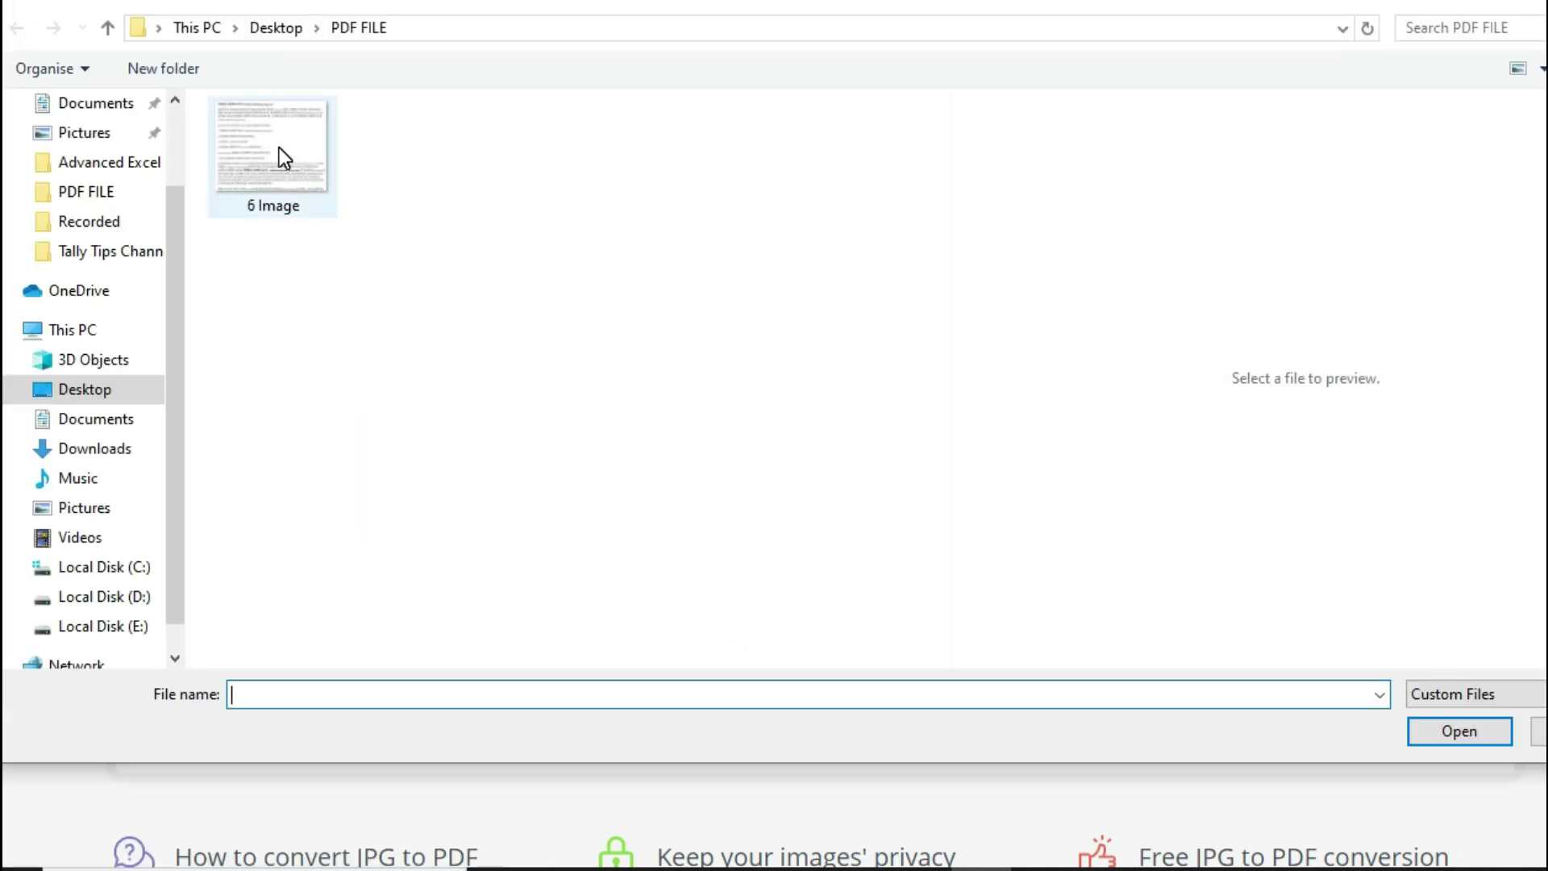
pyautogui.click(279, 149)
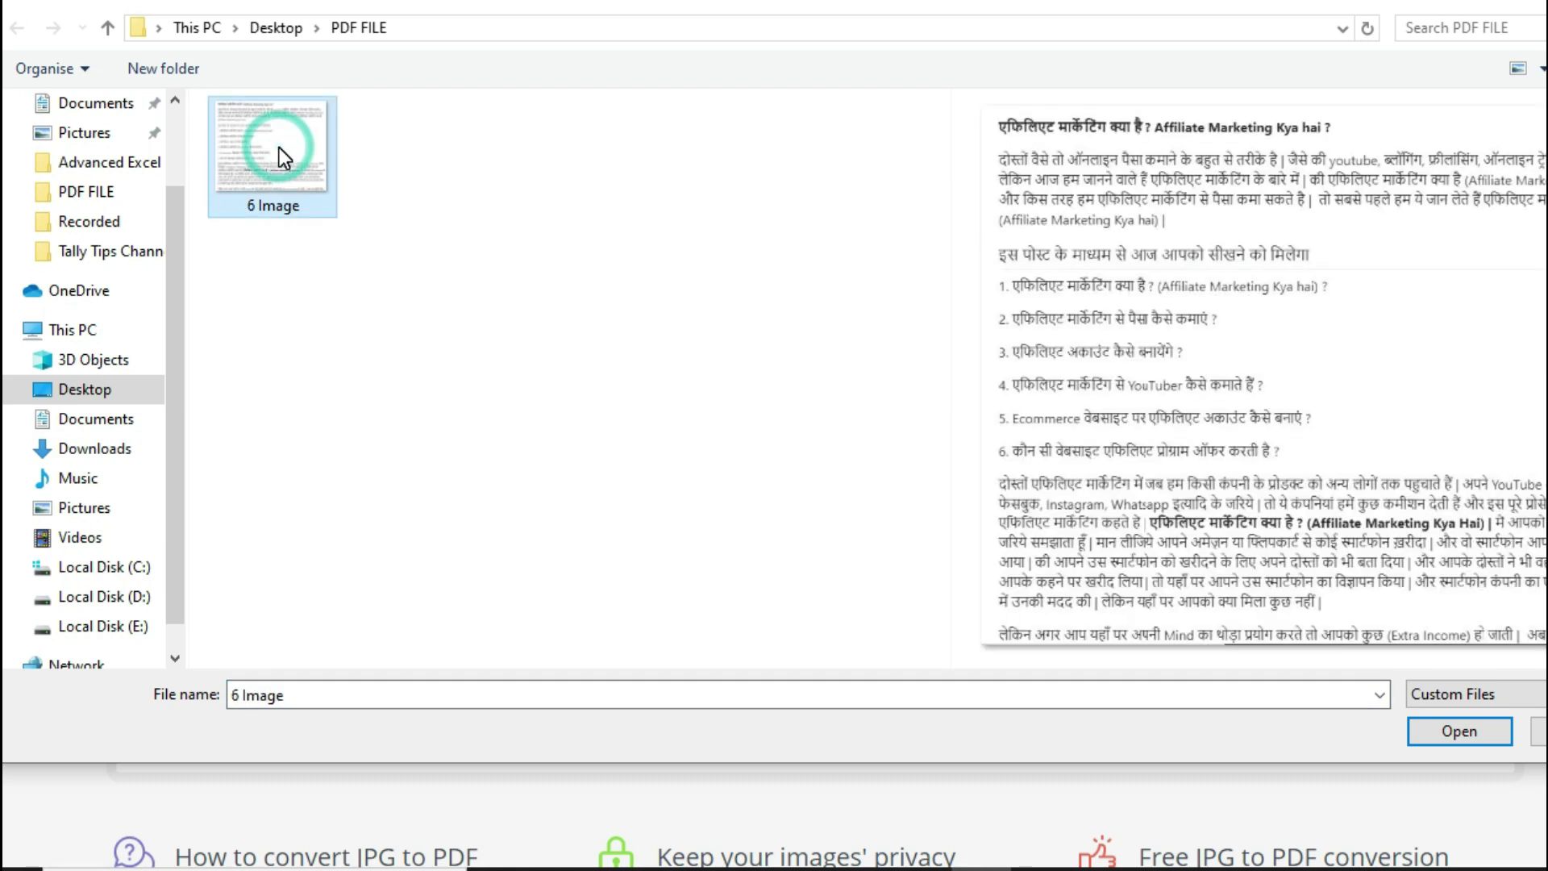
pyautogui.click(1450, 742)
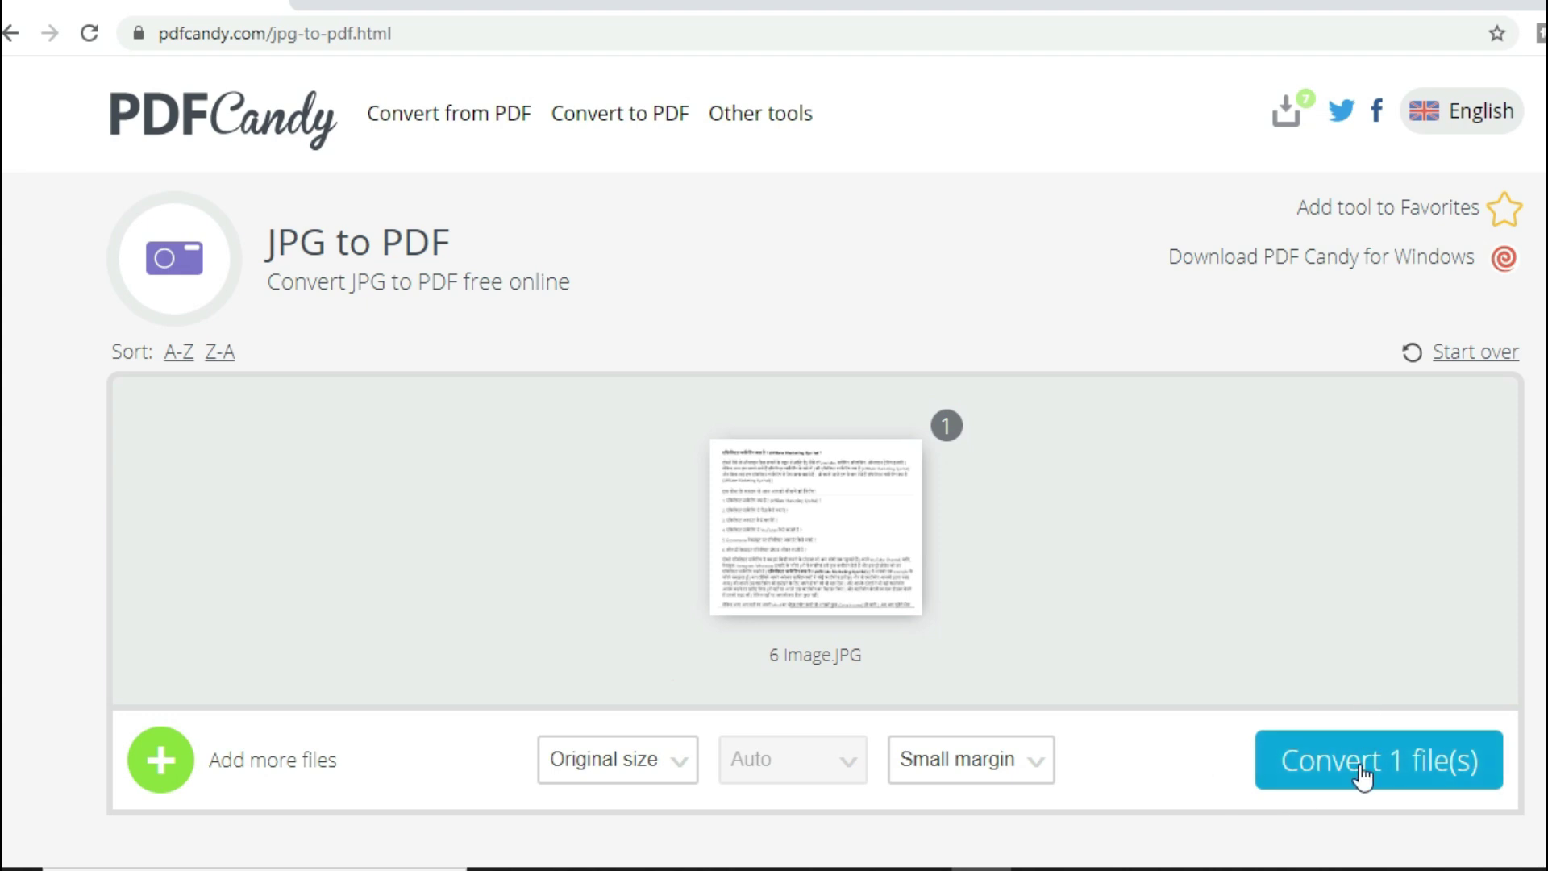
pyautogui.click(1411, 774)
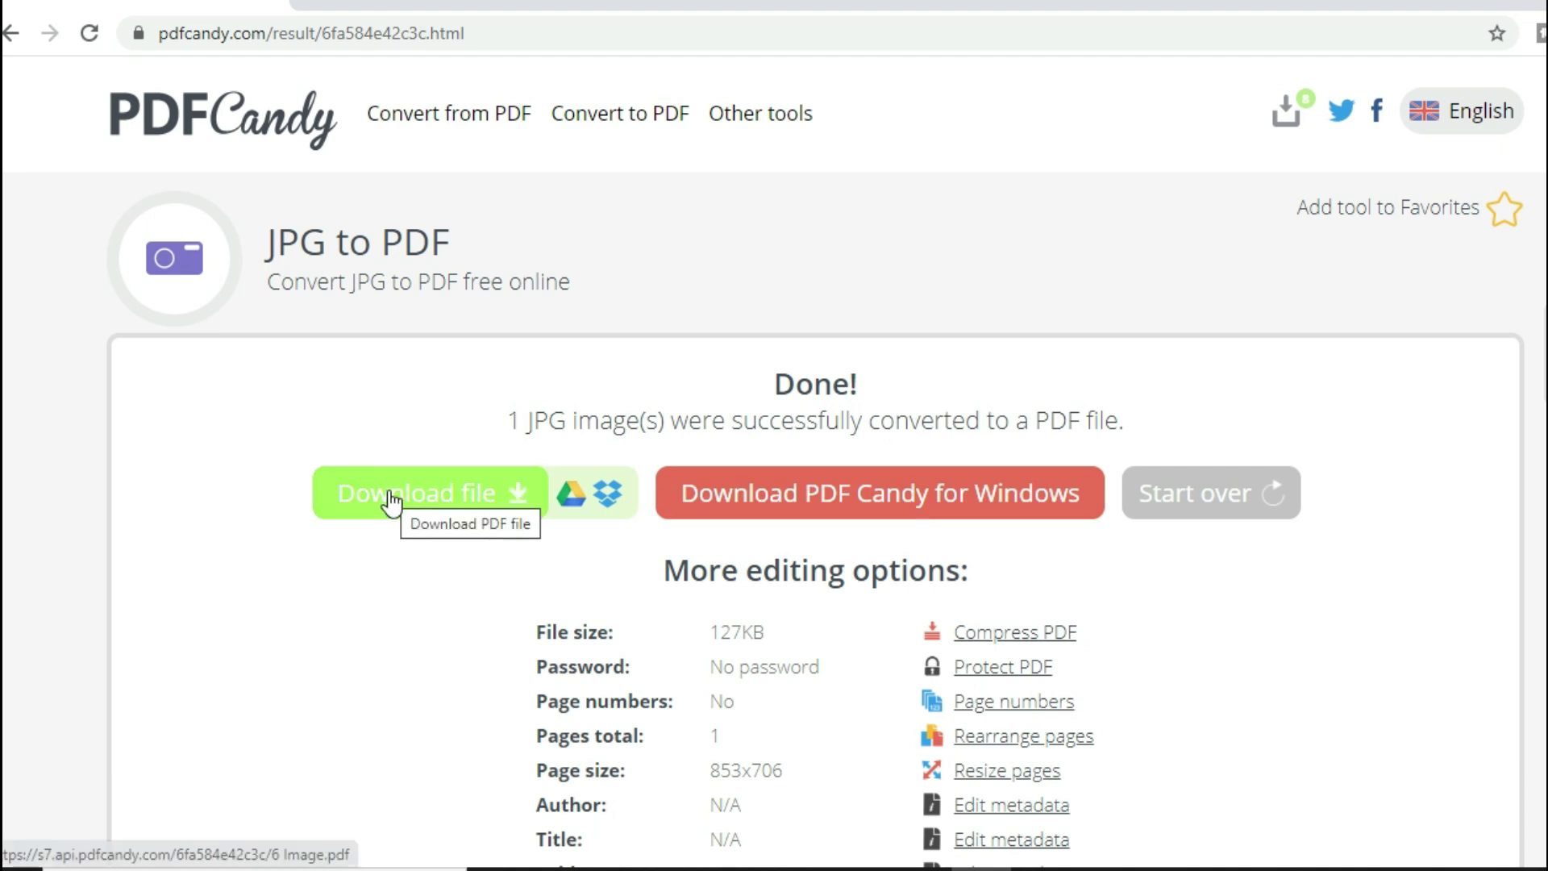
pyautogui.click(438, 494)
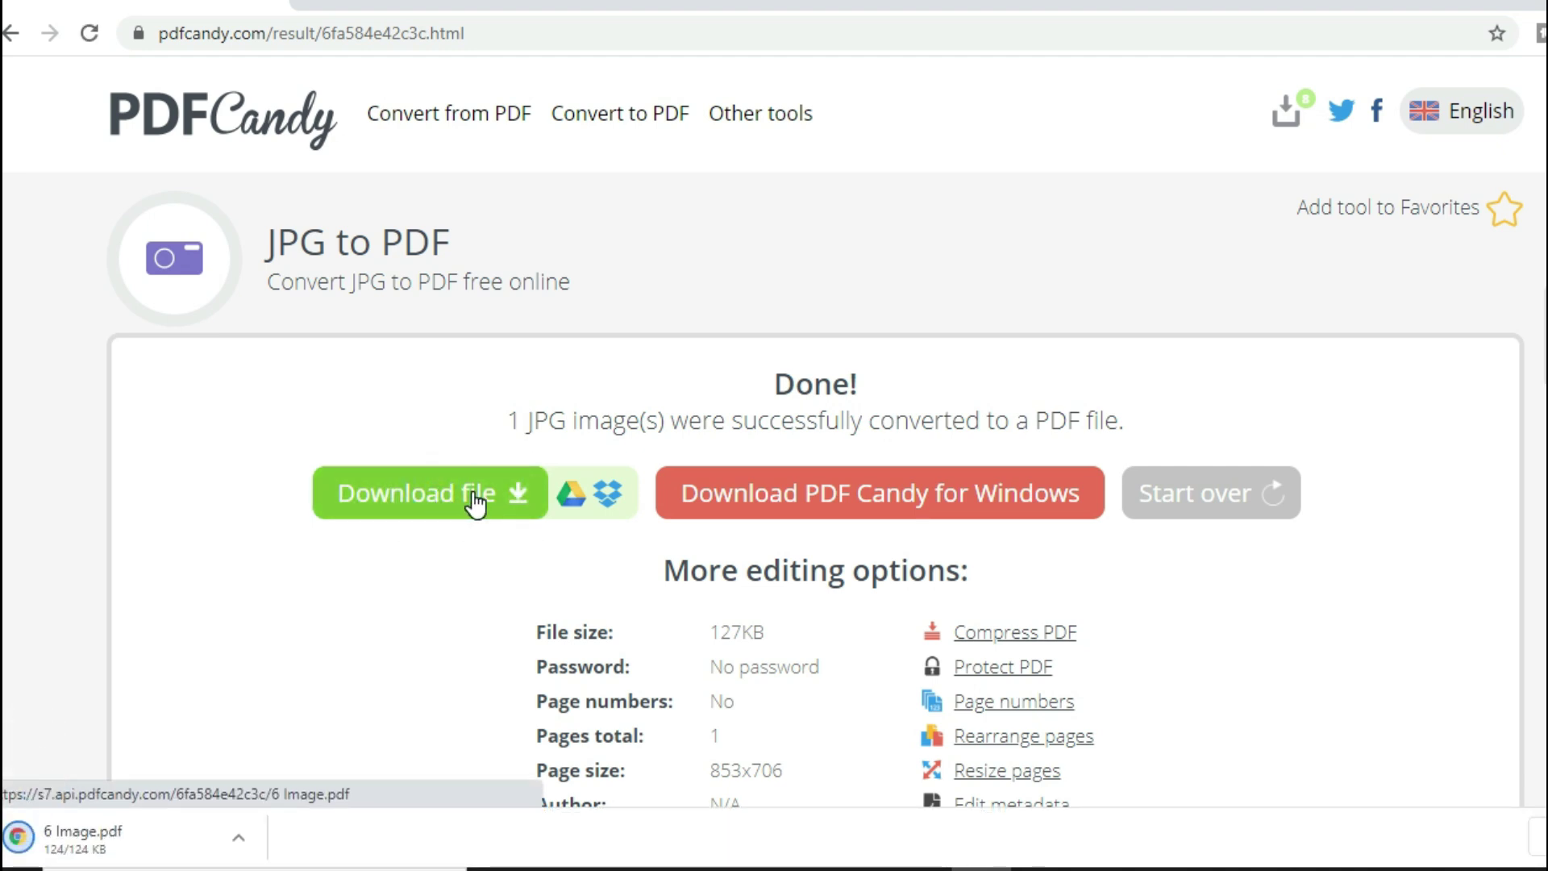
# - View the downloaded 6 Image.pdf in the browser and close it again
pyautogui.click(143, 842)
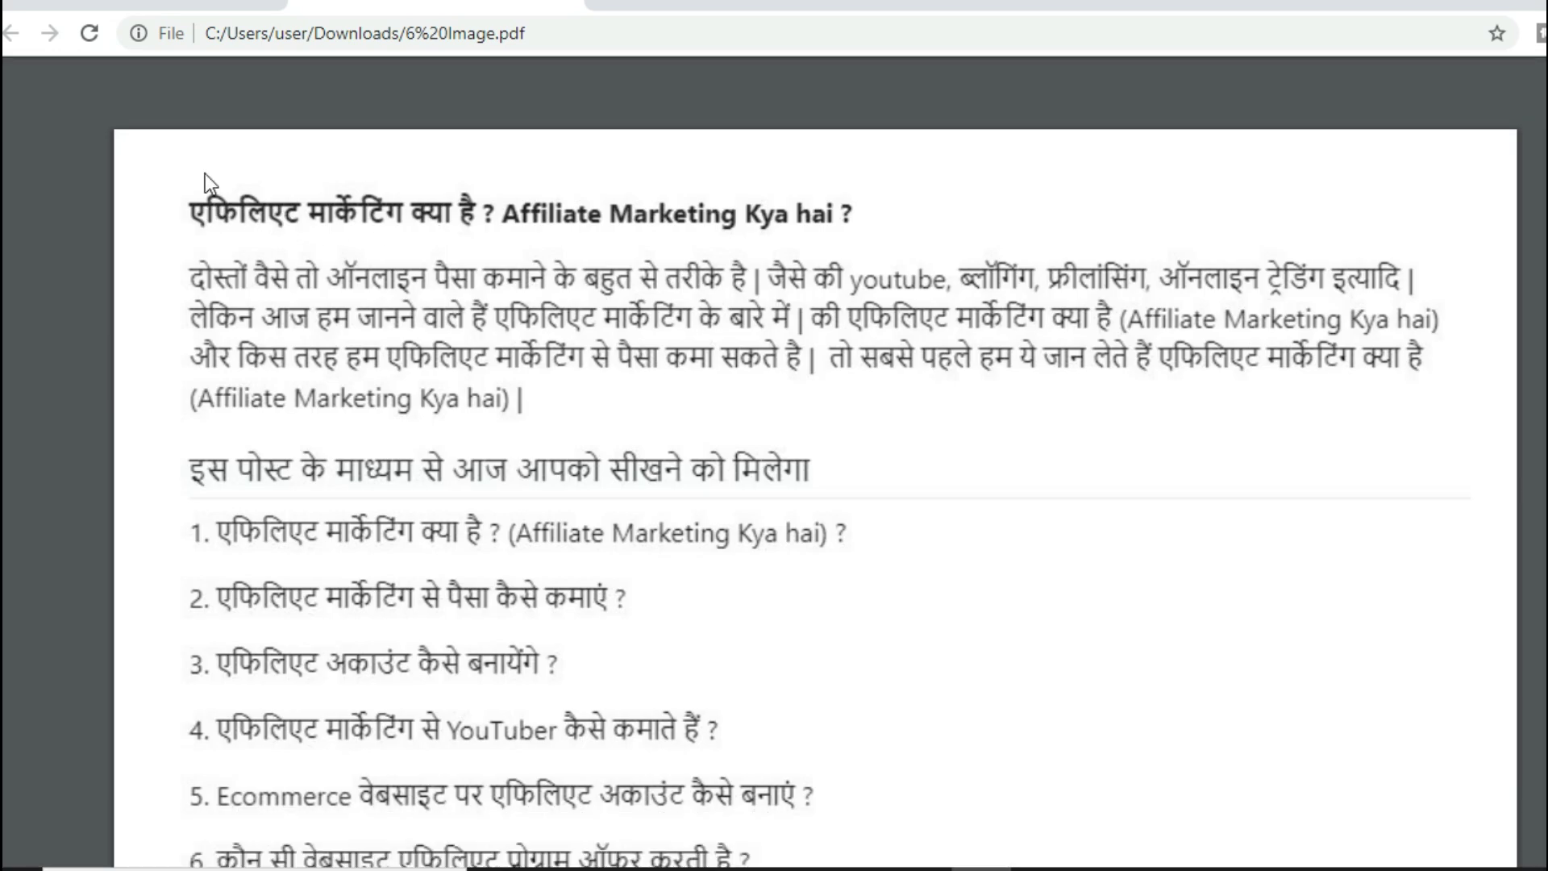
pyautogui.moveTo(361, 132)
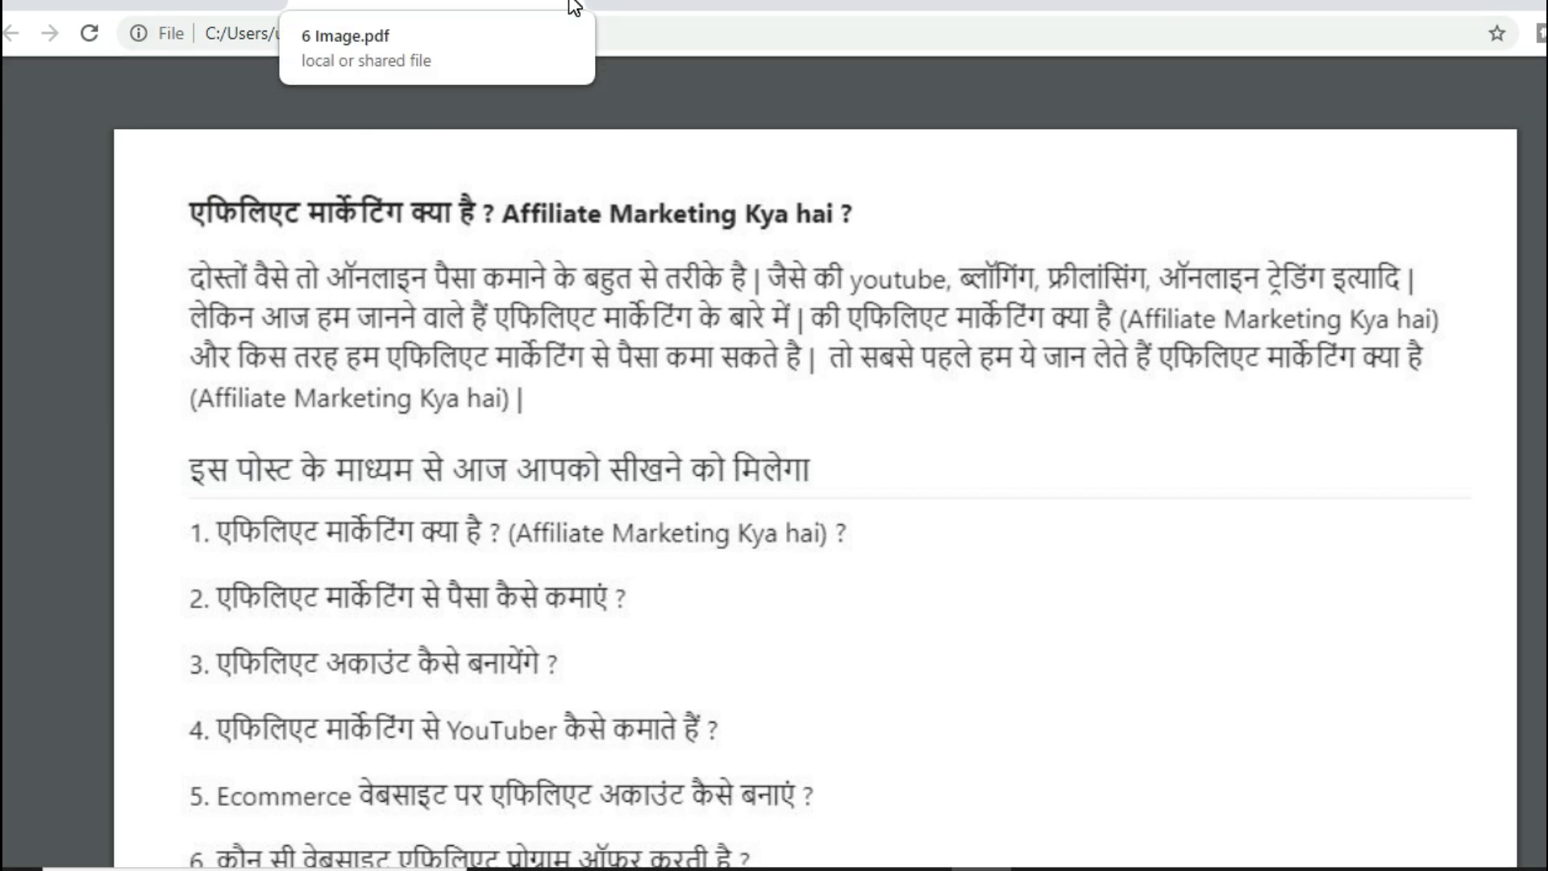
pyautogui.click(574, 6)
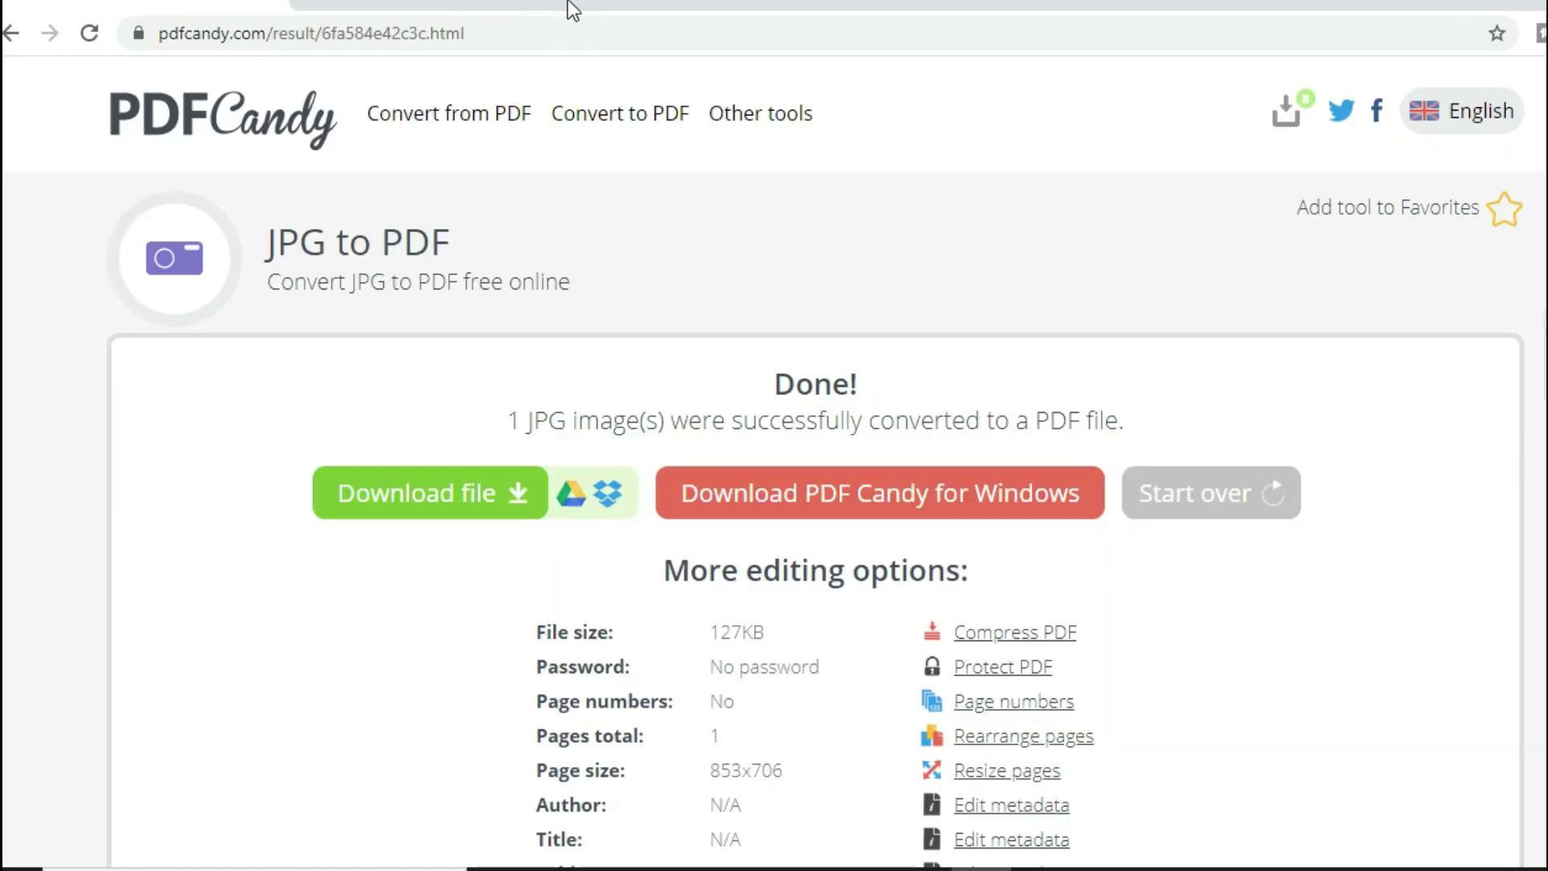
# - Load PDF AR from the PDF FILE folder into the Rearrange pages tool
pyautogui.click(254, 102)
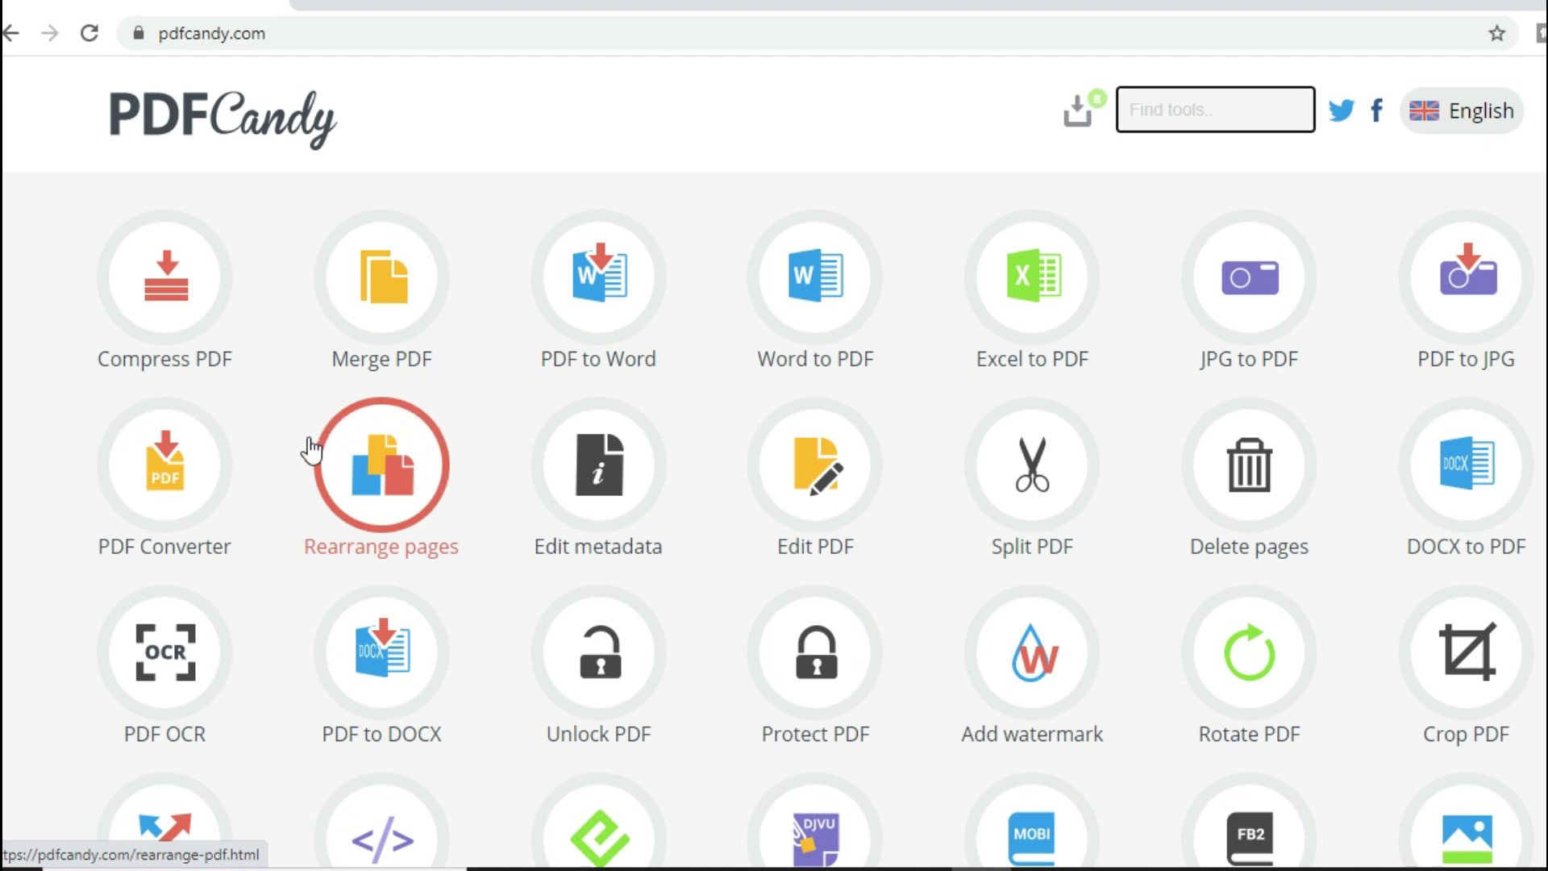
pyautogui.click(390, 471)
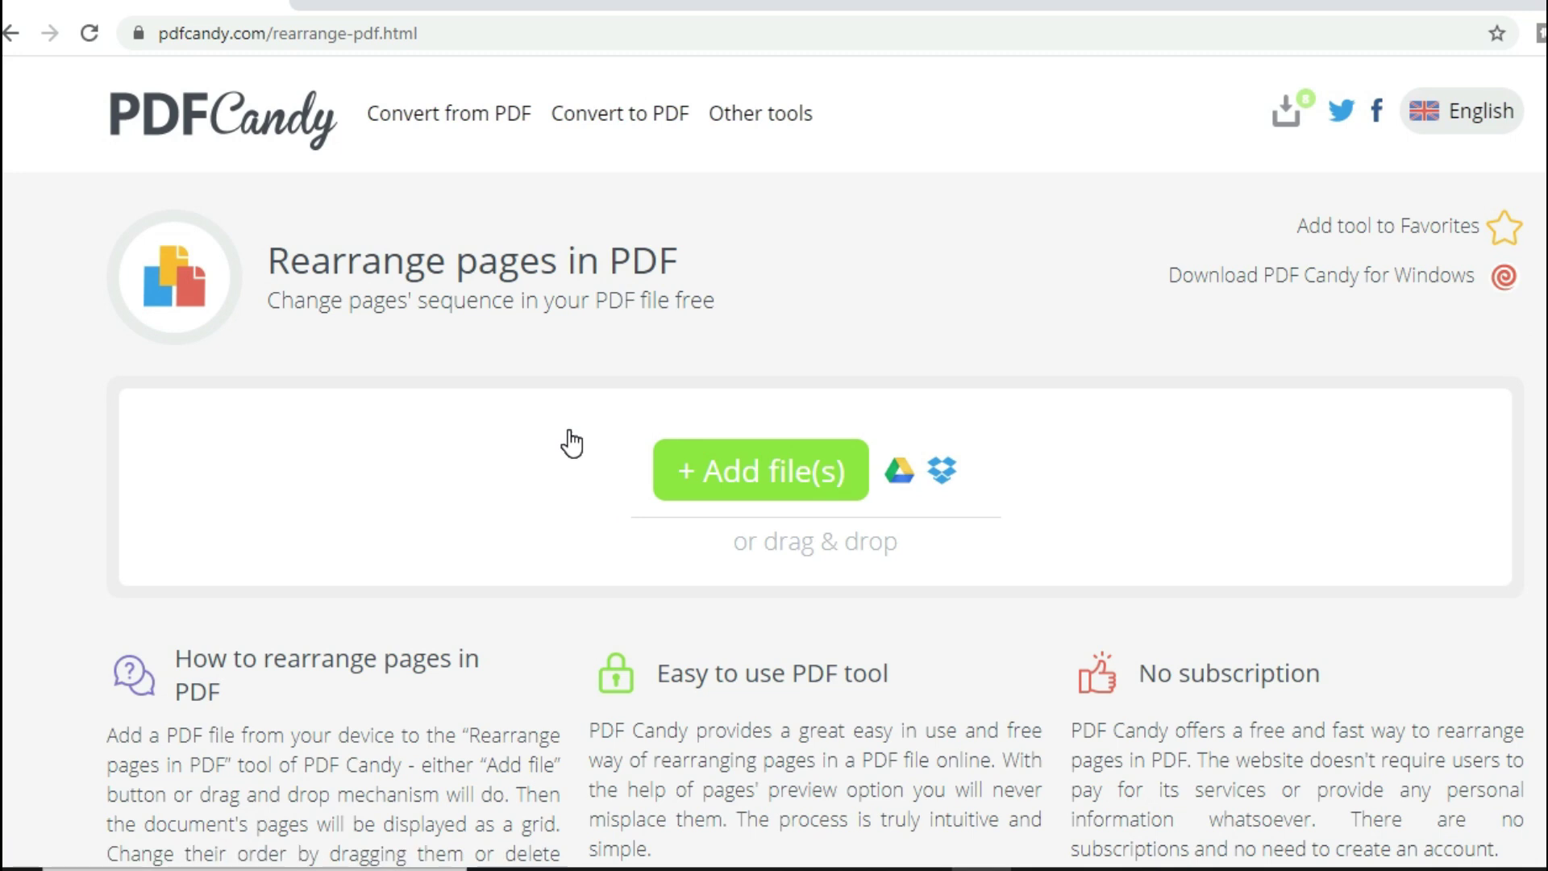
pyautogui.click(786, 480)
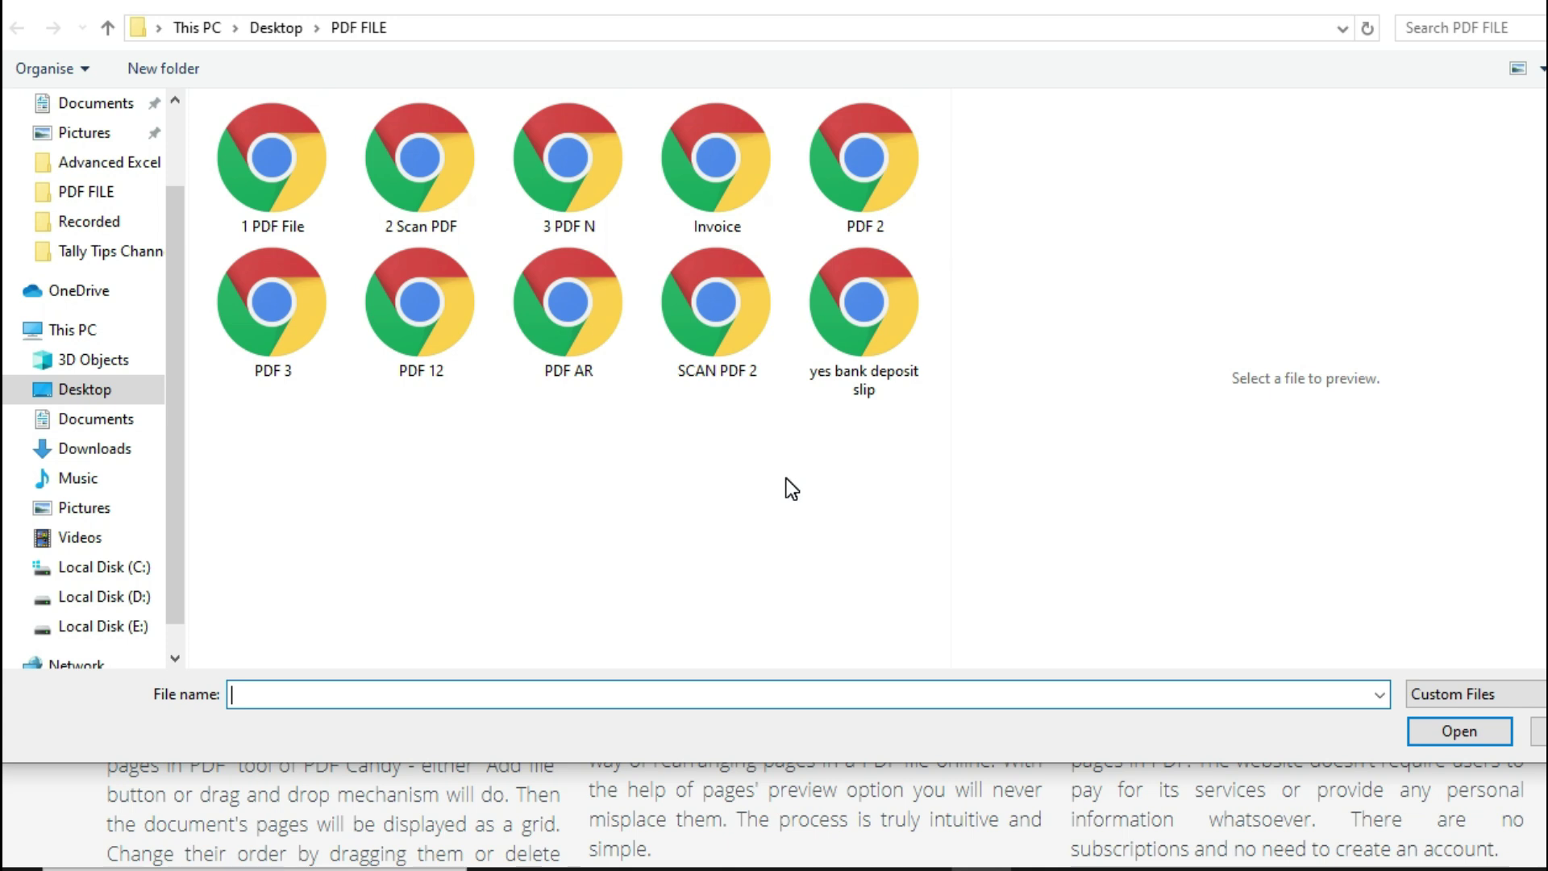
pyautogui.click(560, 302)
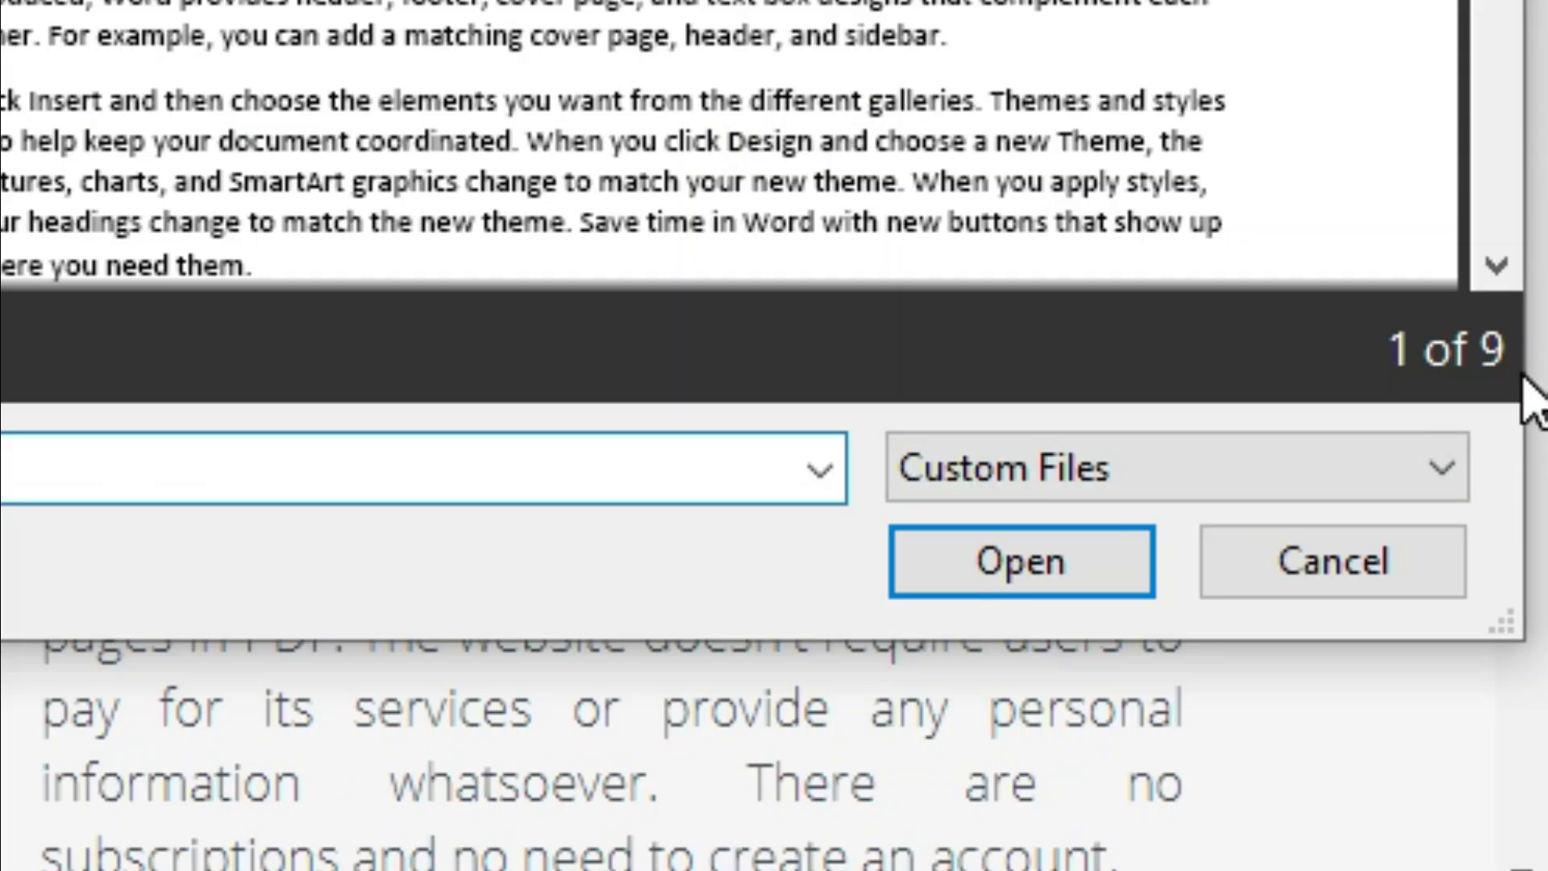
pyautogui.click(1534, 403)
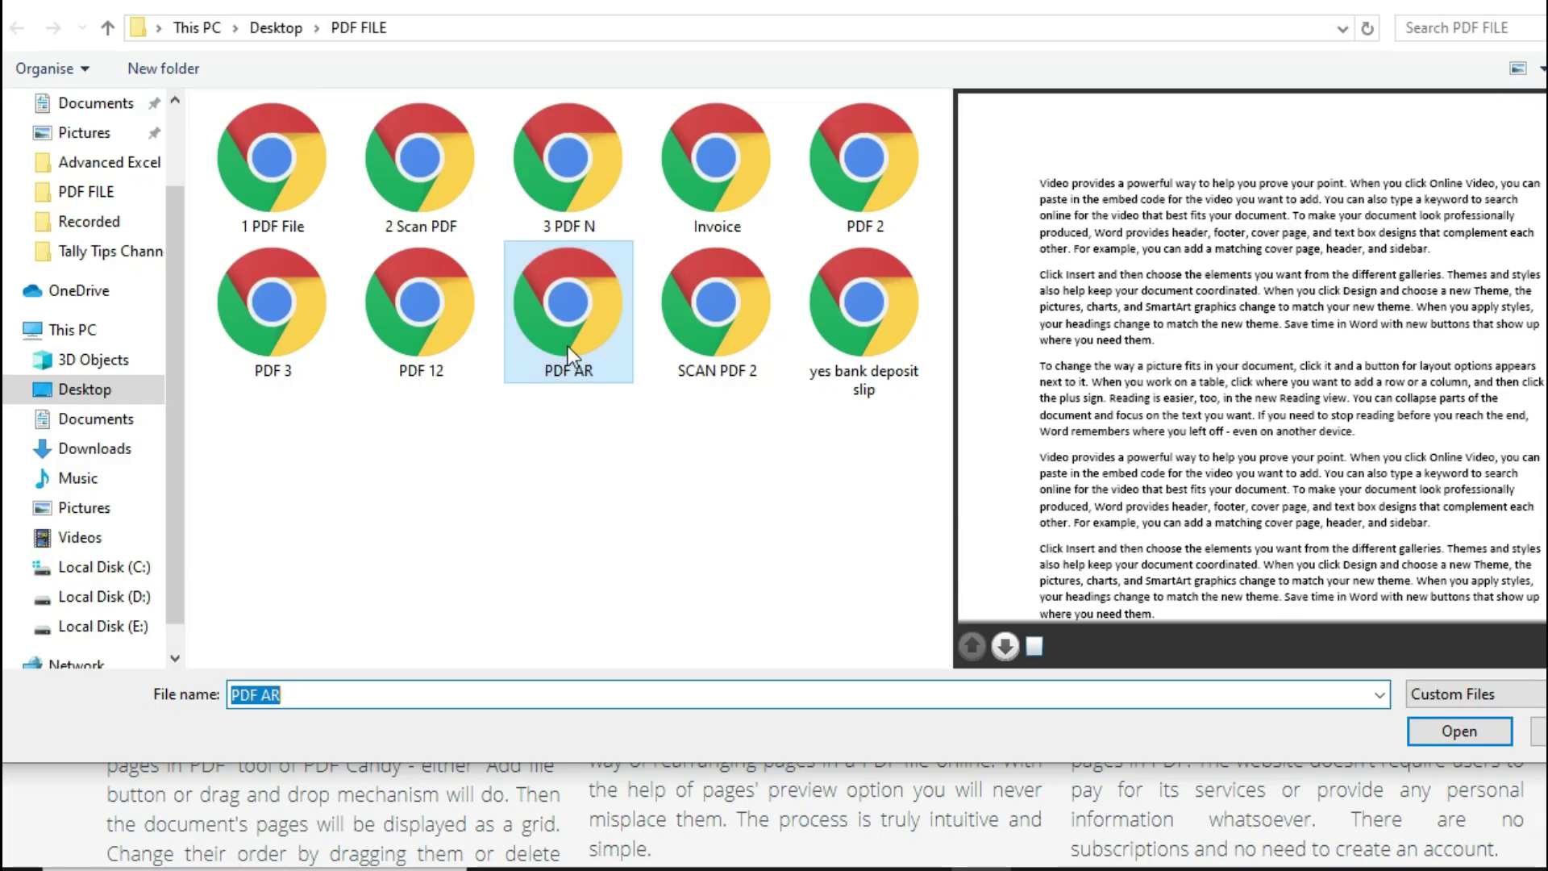
pyautogui.click(1488, 733)
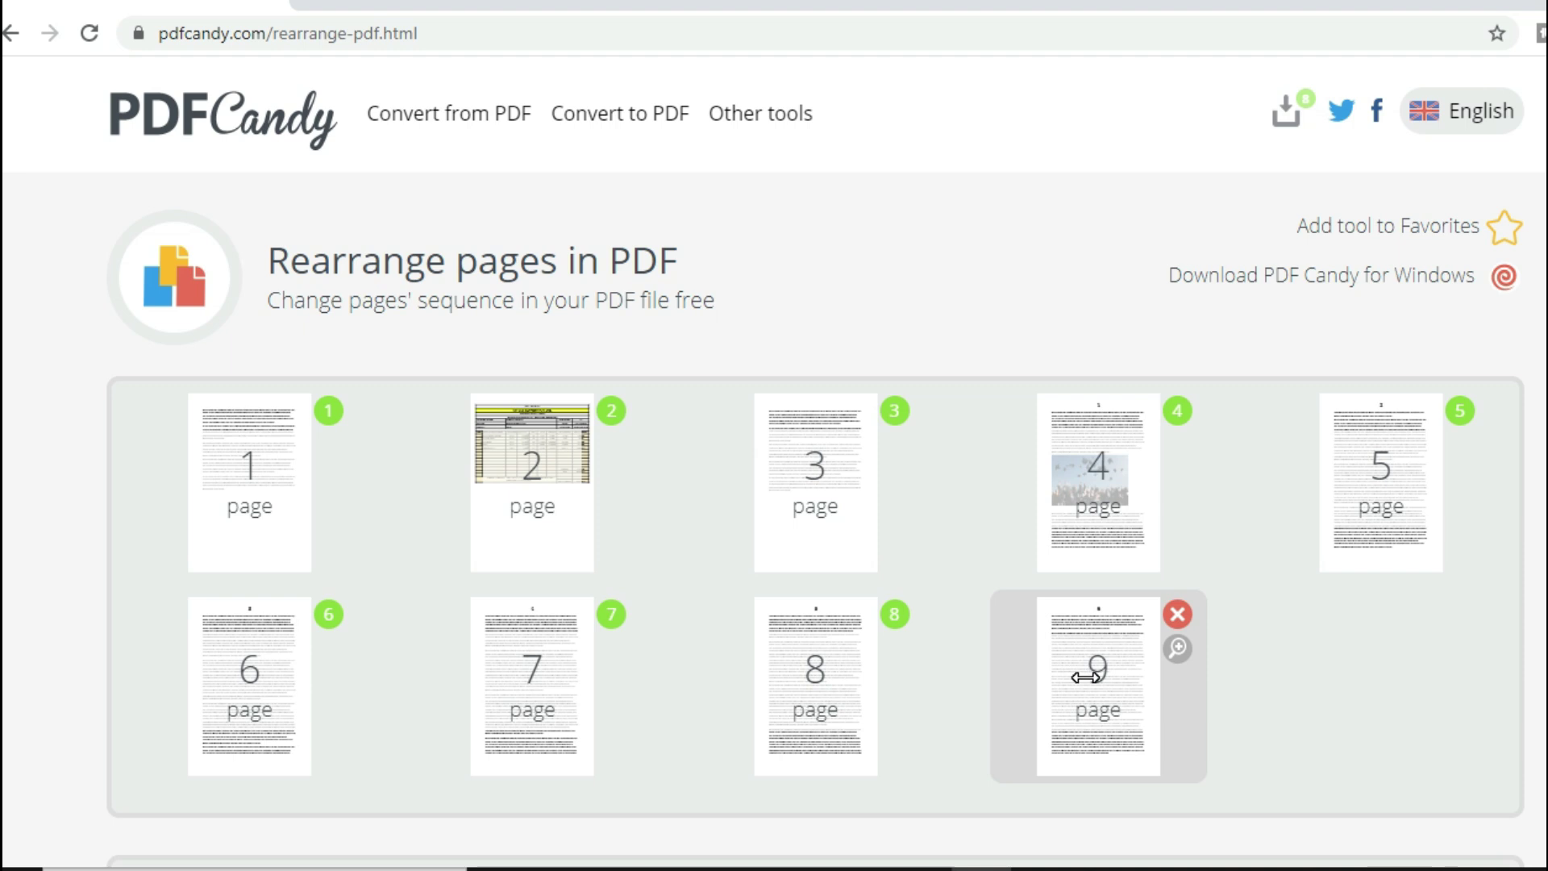
# - Move page 9 to the first position and page 7 to the second position
pyautogui.moveTo(1087, 677); pyautogui.dragTo(274, 476)
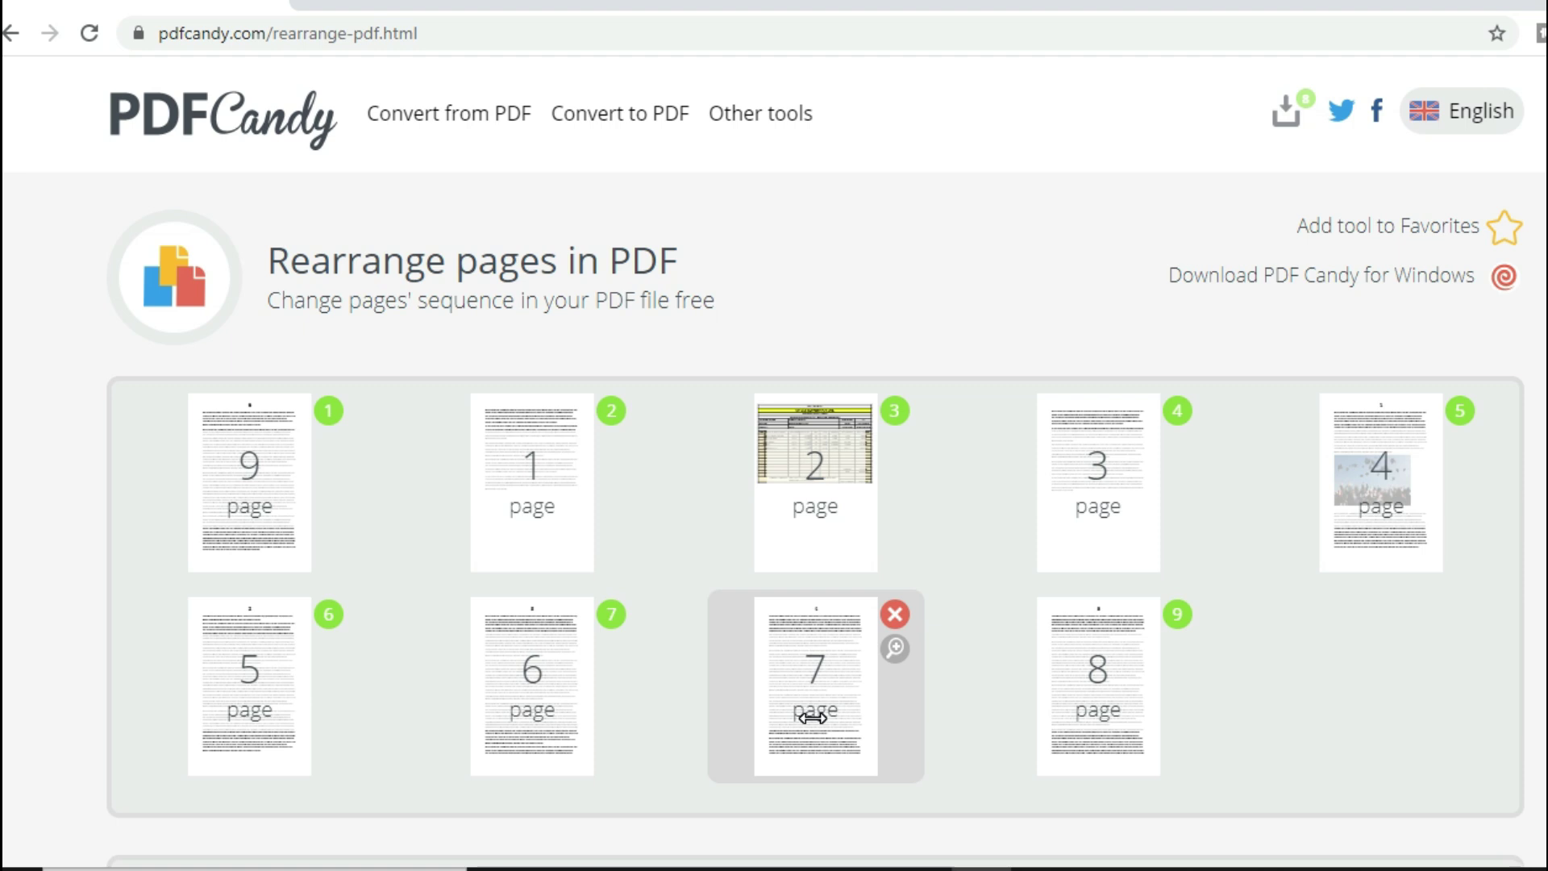
pyautogui.moveTo(813, 717); pyautogui.dragTo(550, 511)
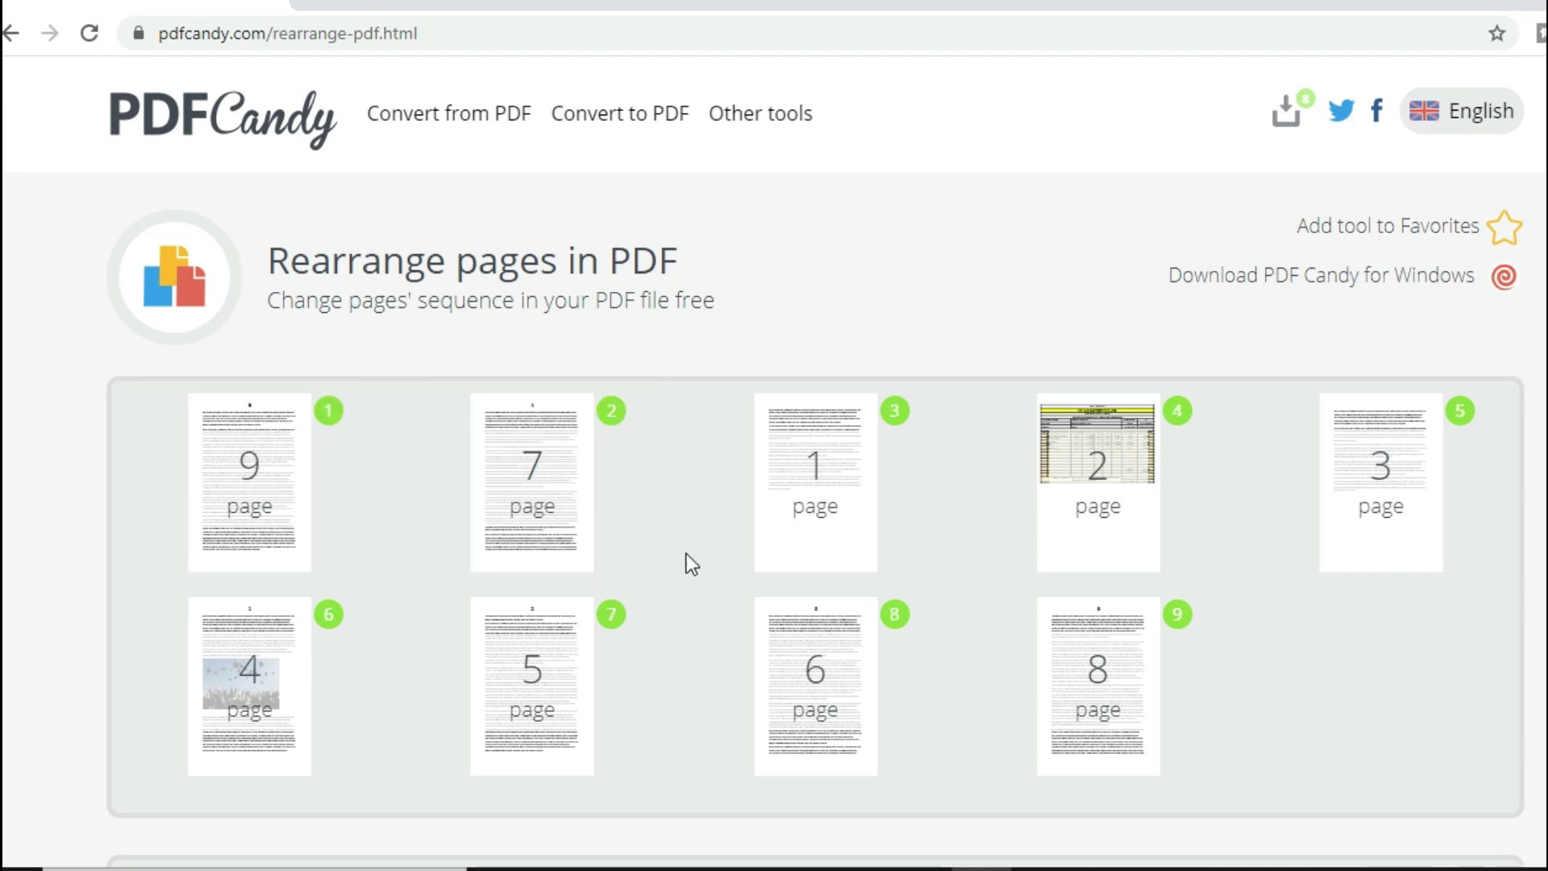
# - Remove page 8 from the document and move page 4 to the end of the page sequence
pyautogui.moveTo(332, 442)
pyautogui.moveTo(1175, 622)
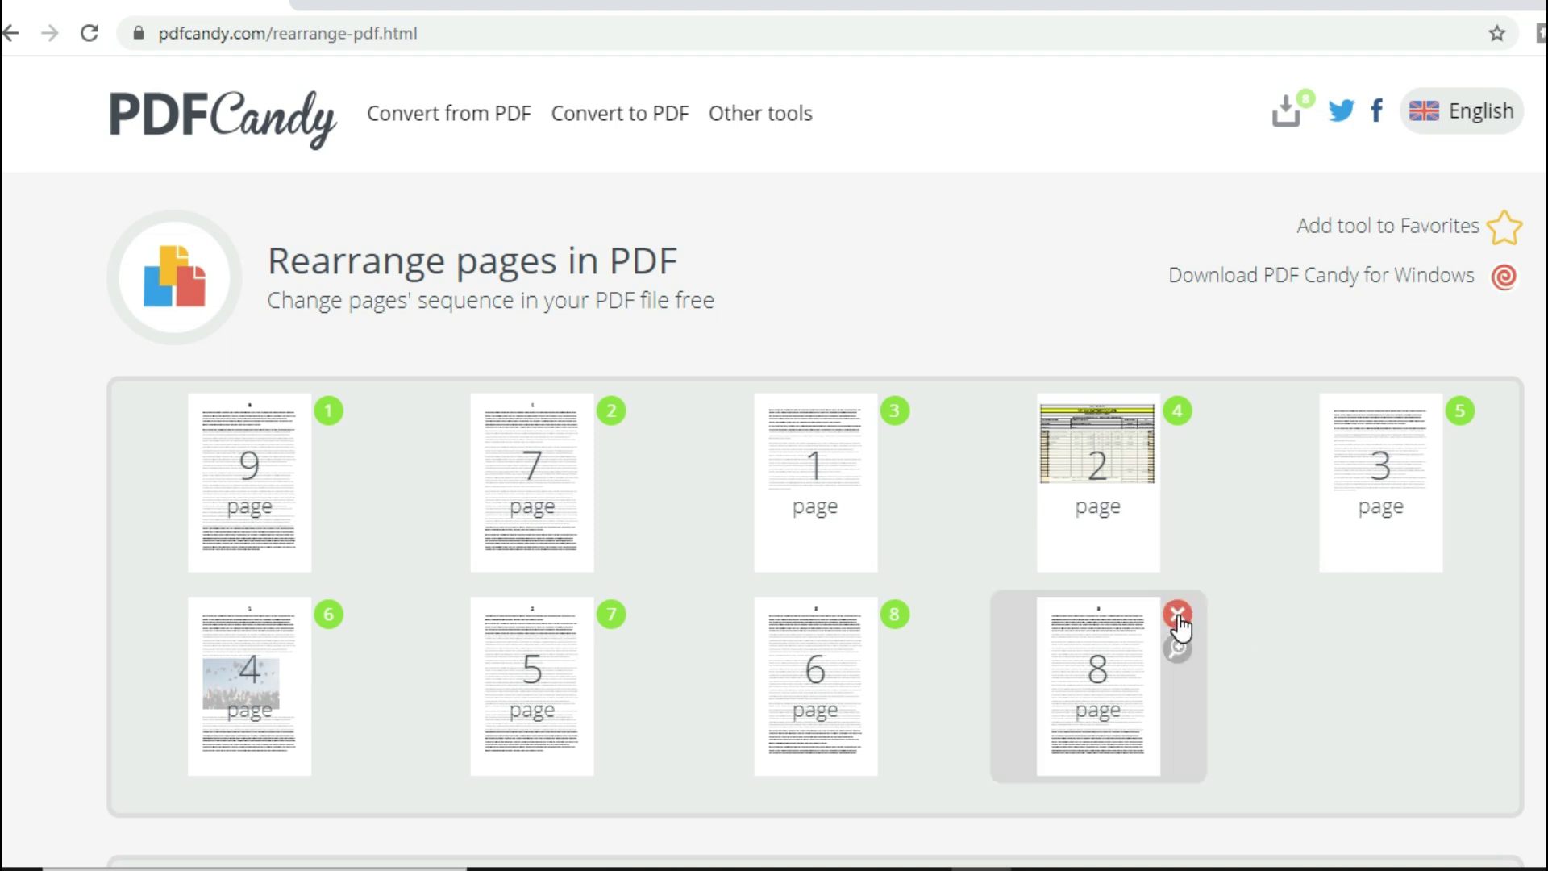
pyautogui.click(1177, 616)
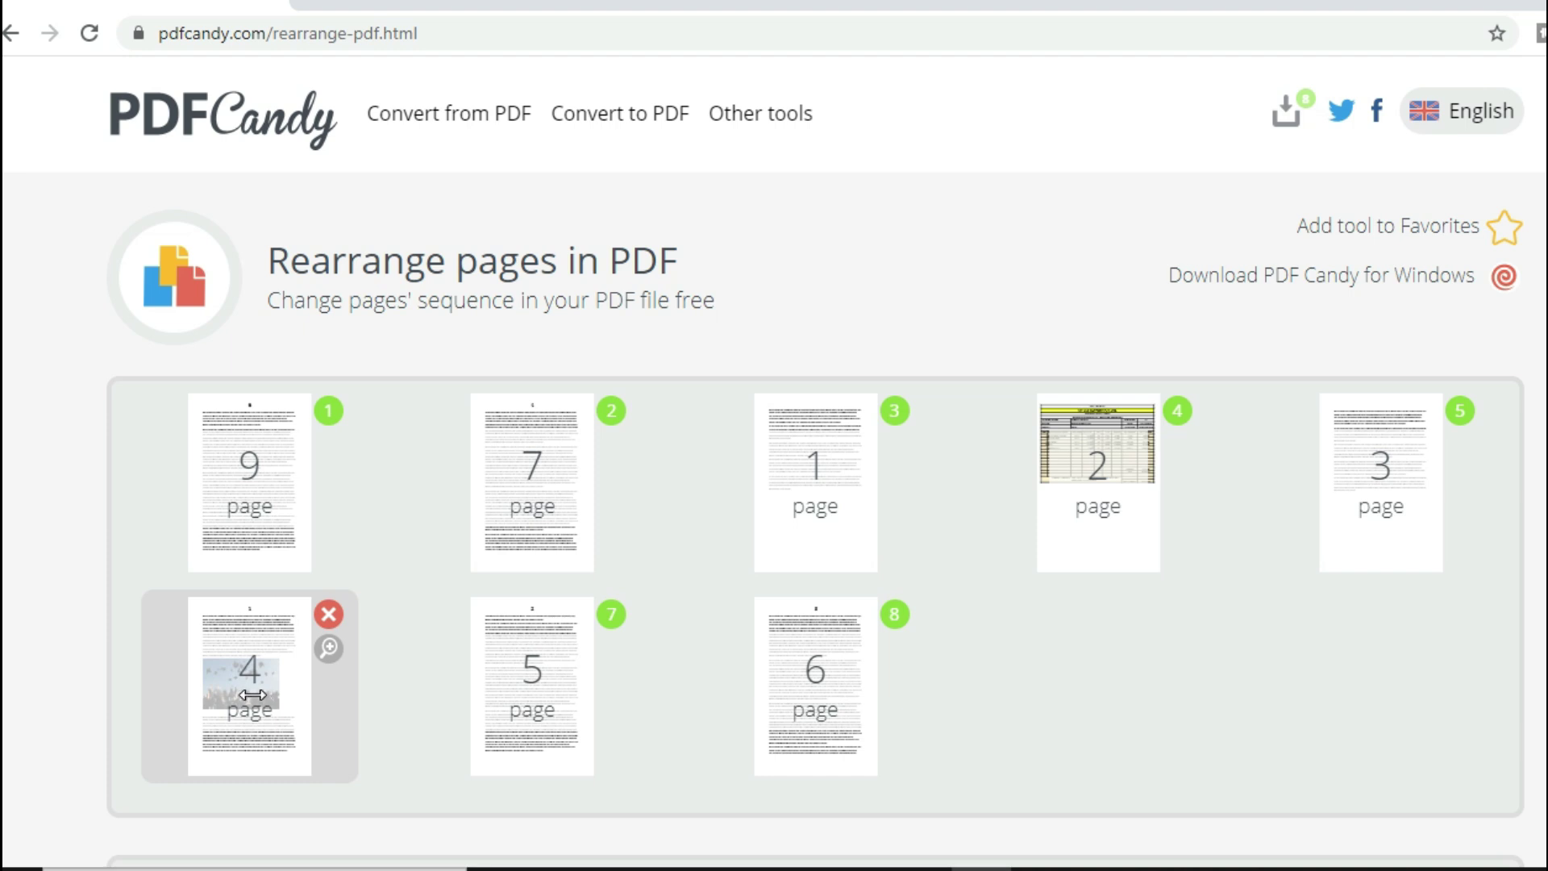
pyautogui.moveTo(253, 695); pyautogui.dragTo(1054, 709)
pyautogui.moveTo(613, 722); pyautogui.dragTo(857, 712)
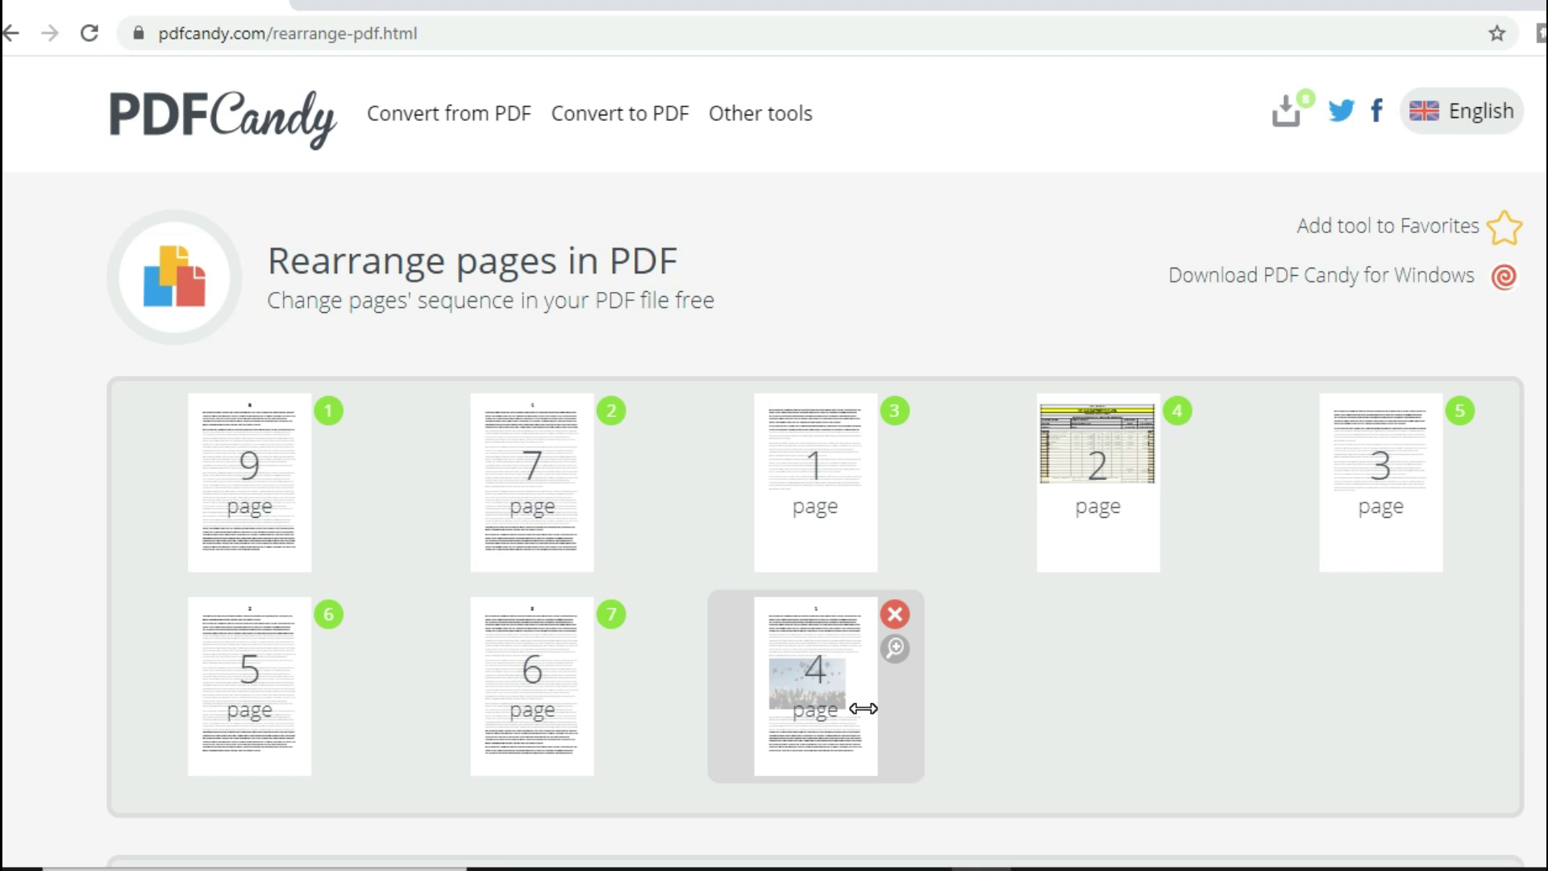
# - Apply the new page arrangement to PDF AR and download the rearranged PDF
pyautogui.scroll(-3, 774, 516)
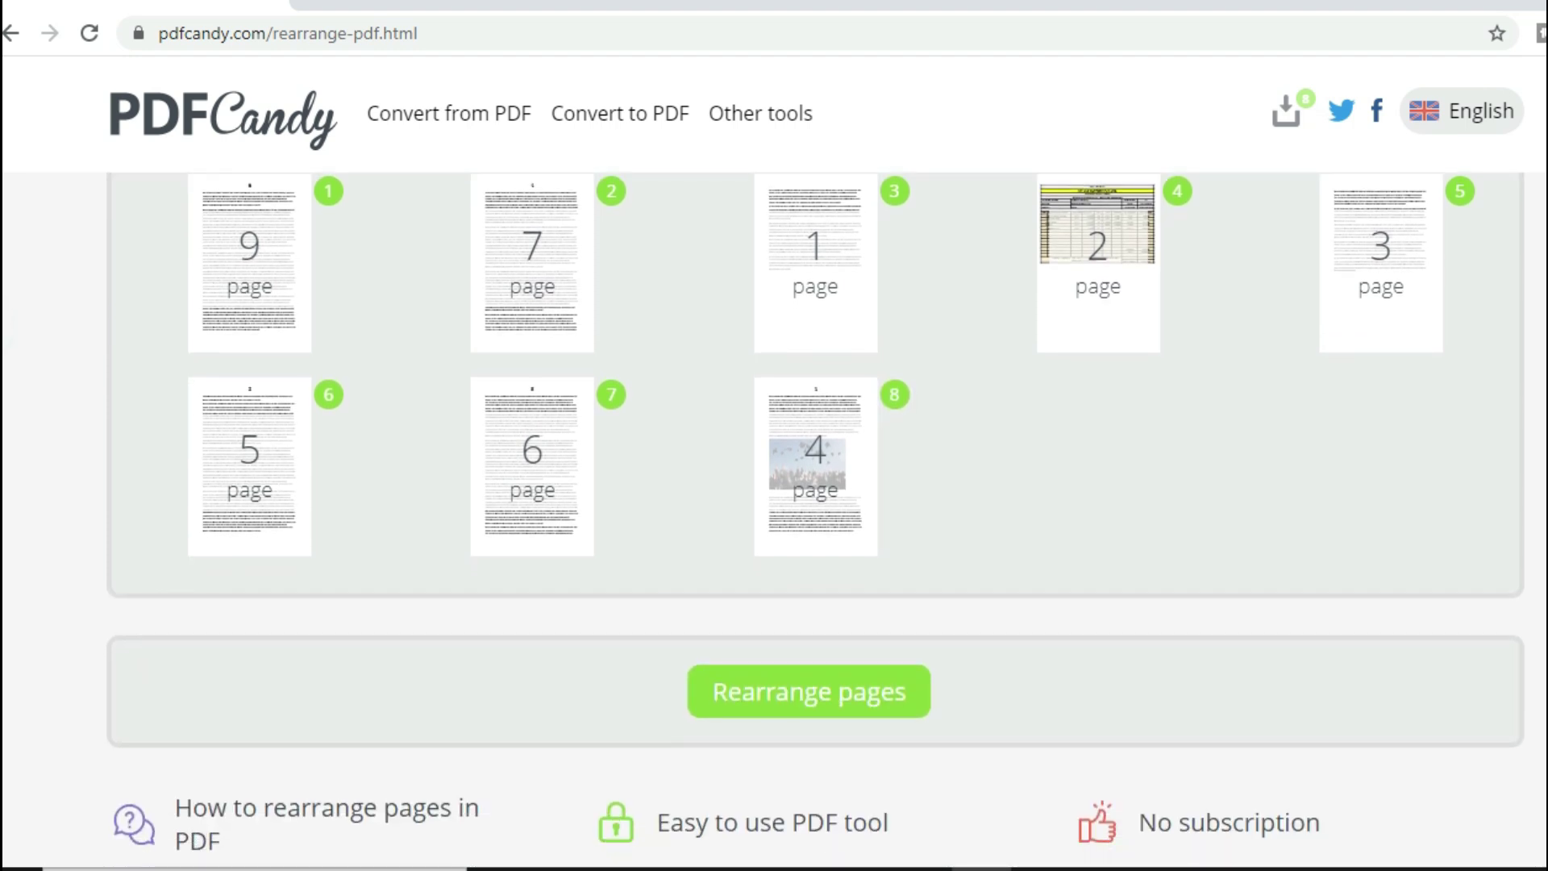
pyautogui.click(906, 698)
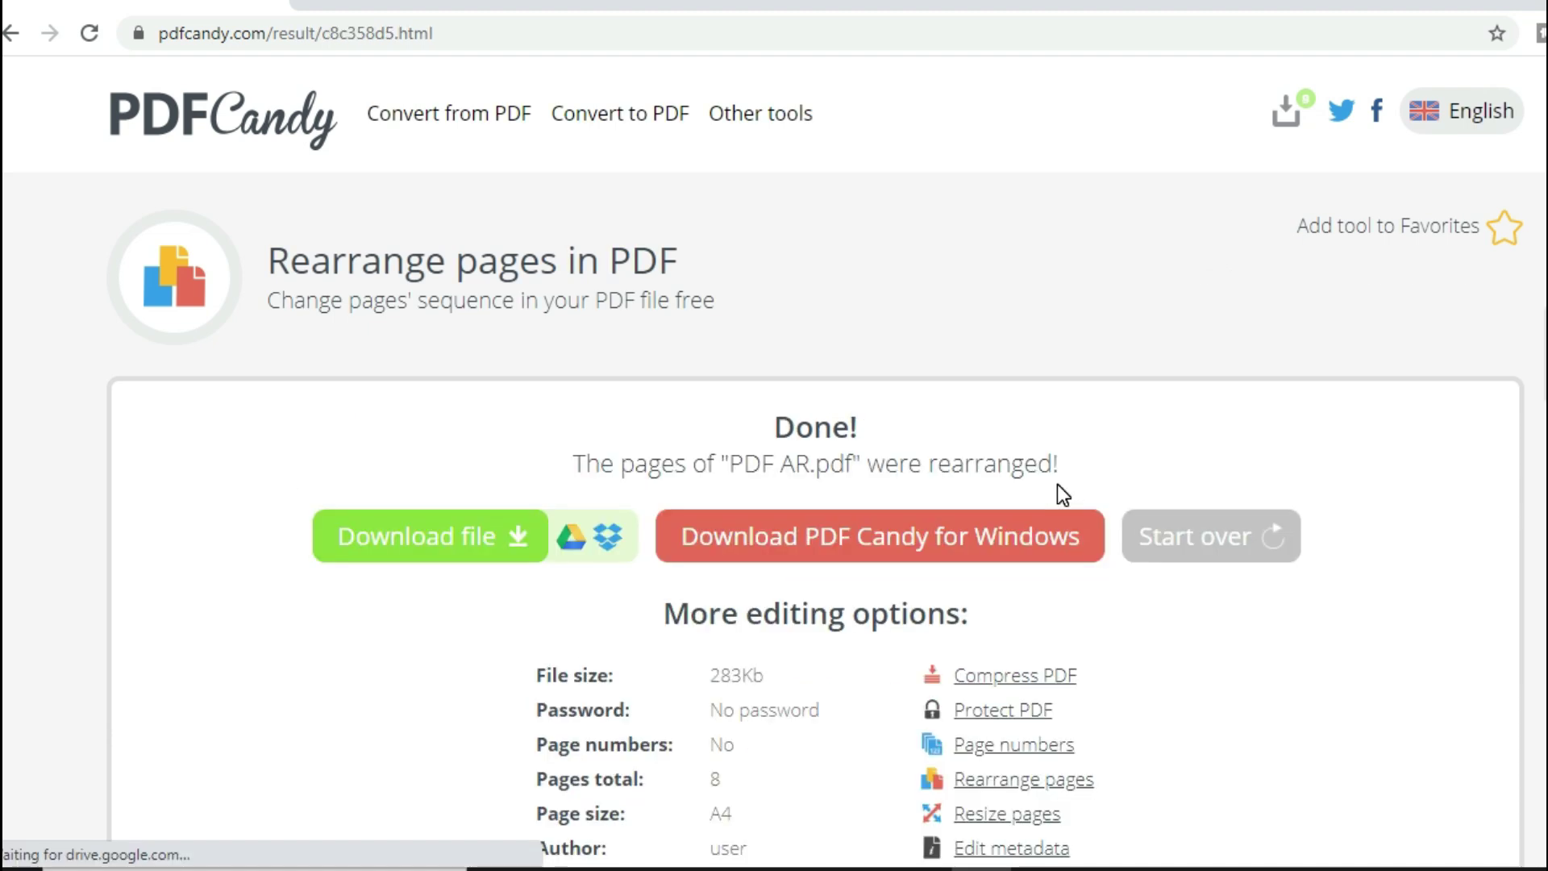
pyautogui.click(421, 545)
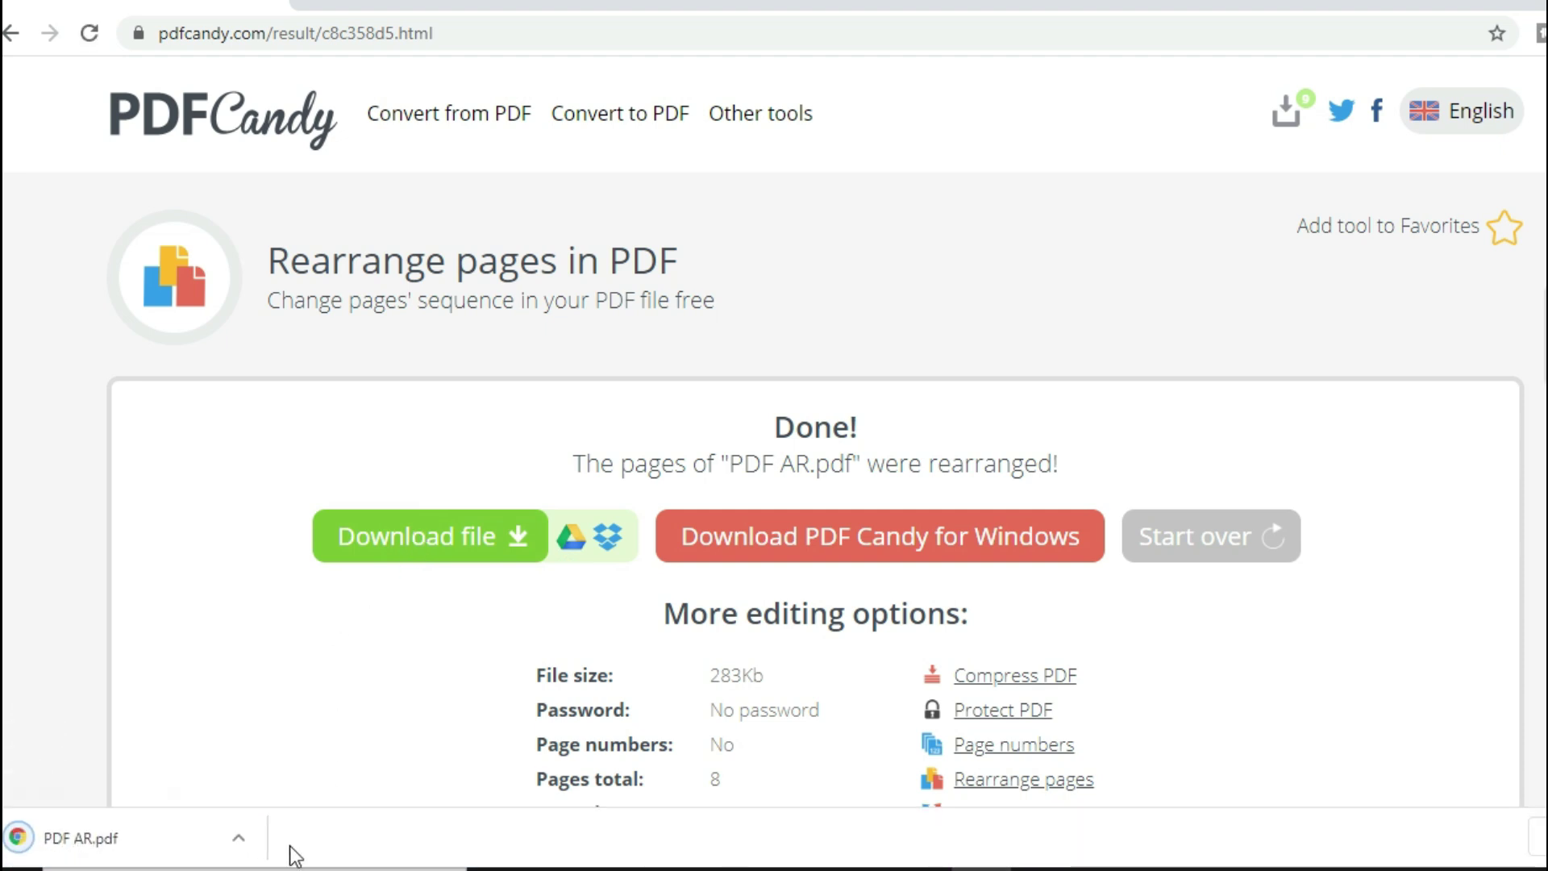
# - Open the downloaded PDF AR.pdf and check the page order through to the last page with the graduation photo
pyautogui.click(129, 834)
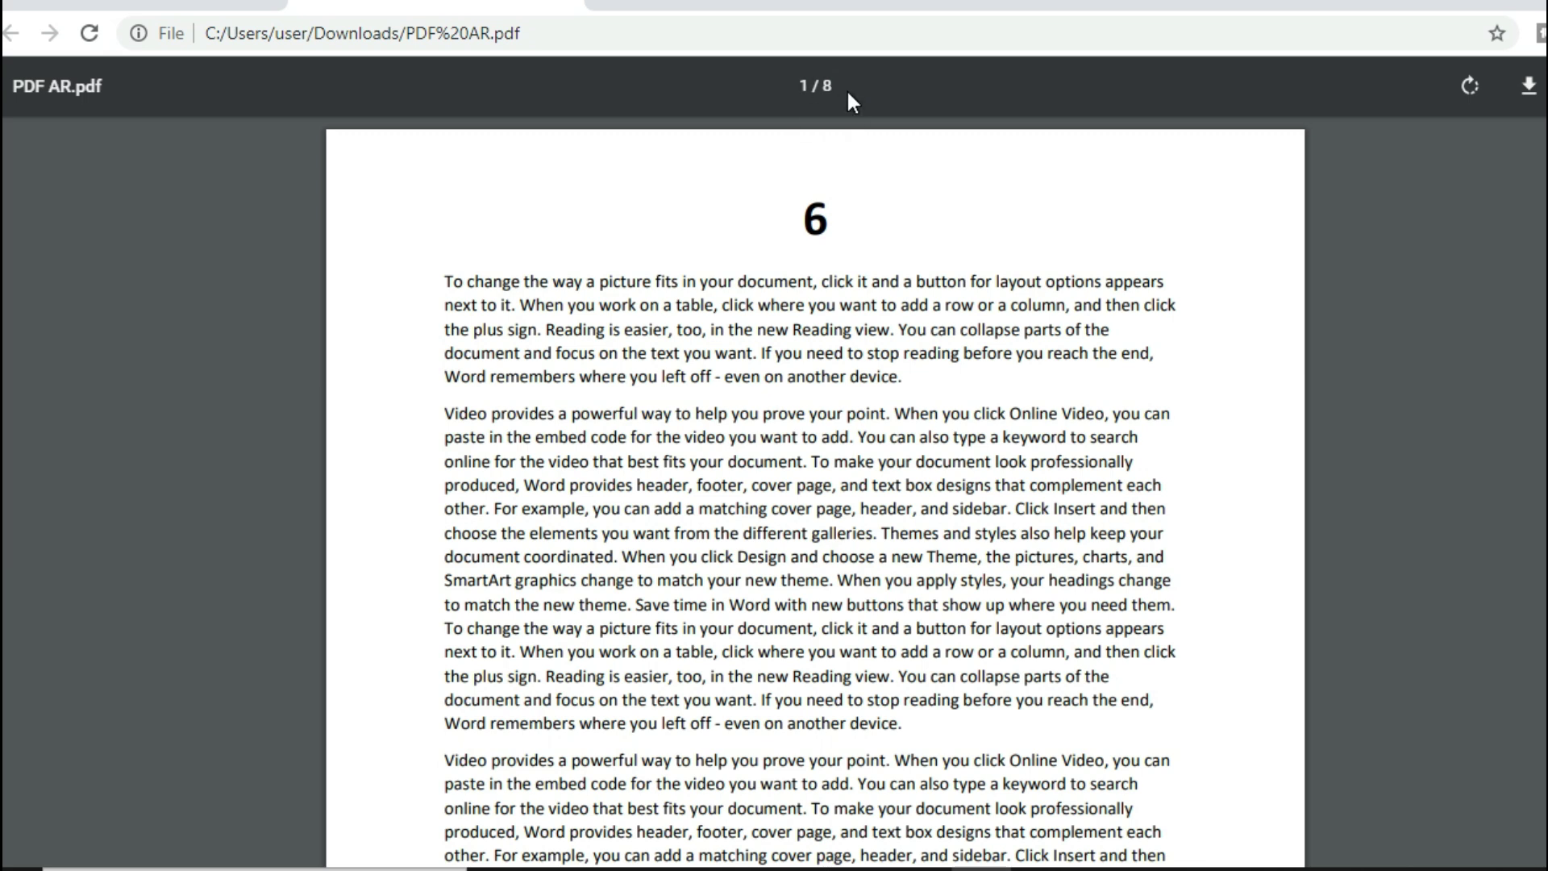
pyautogui.scroll(-20, 1009, 484)
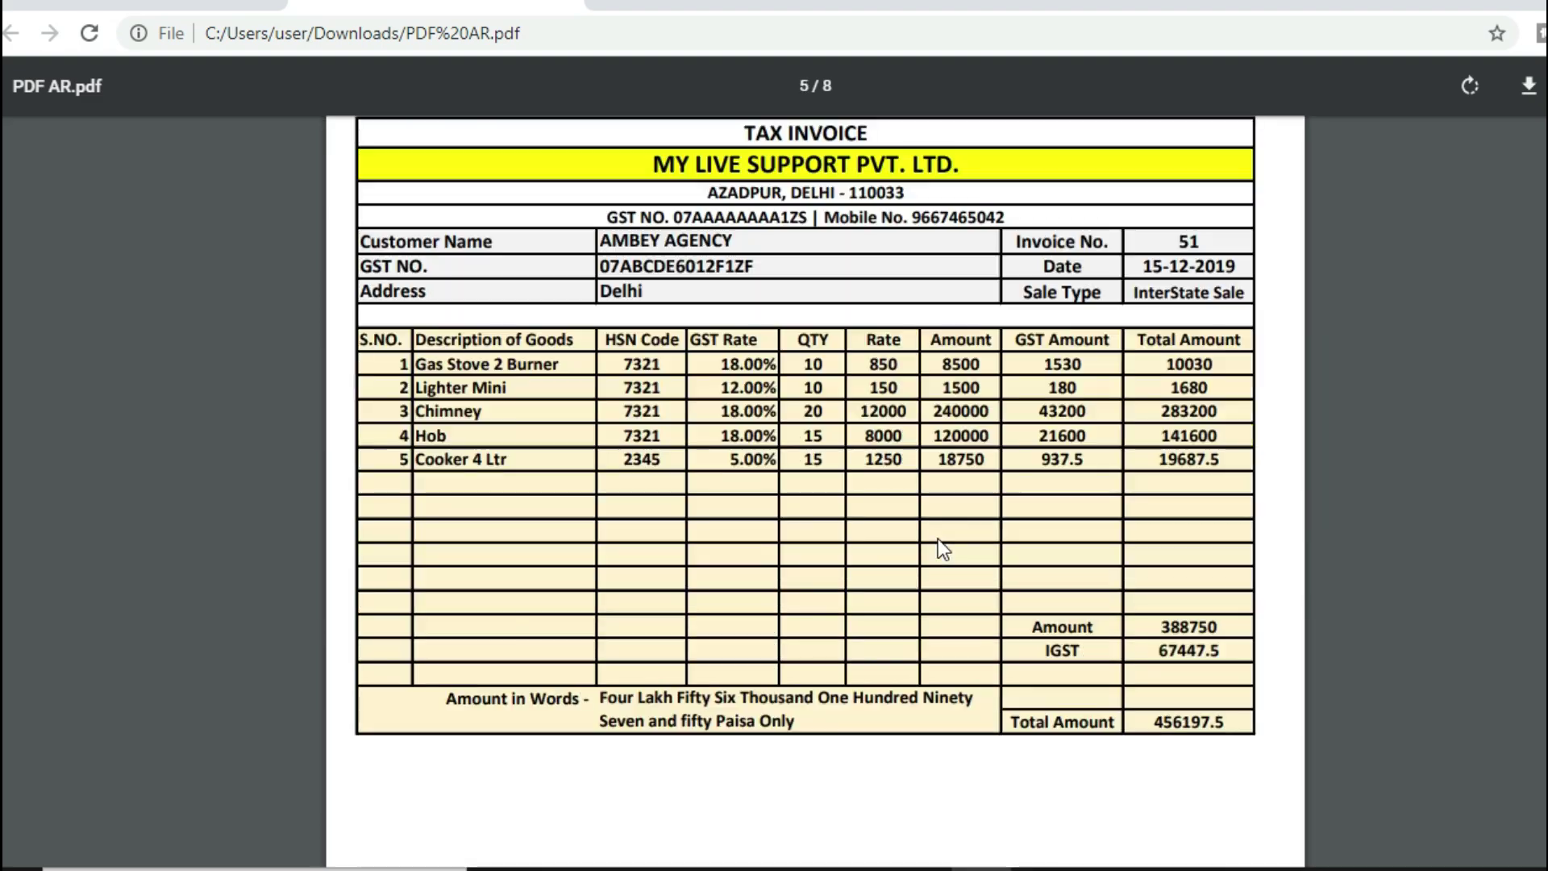
pyautogui.scroll(-5, 937, 539)
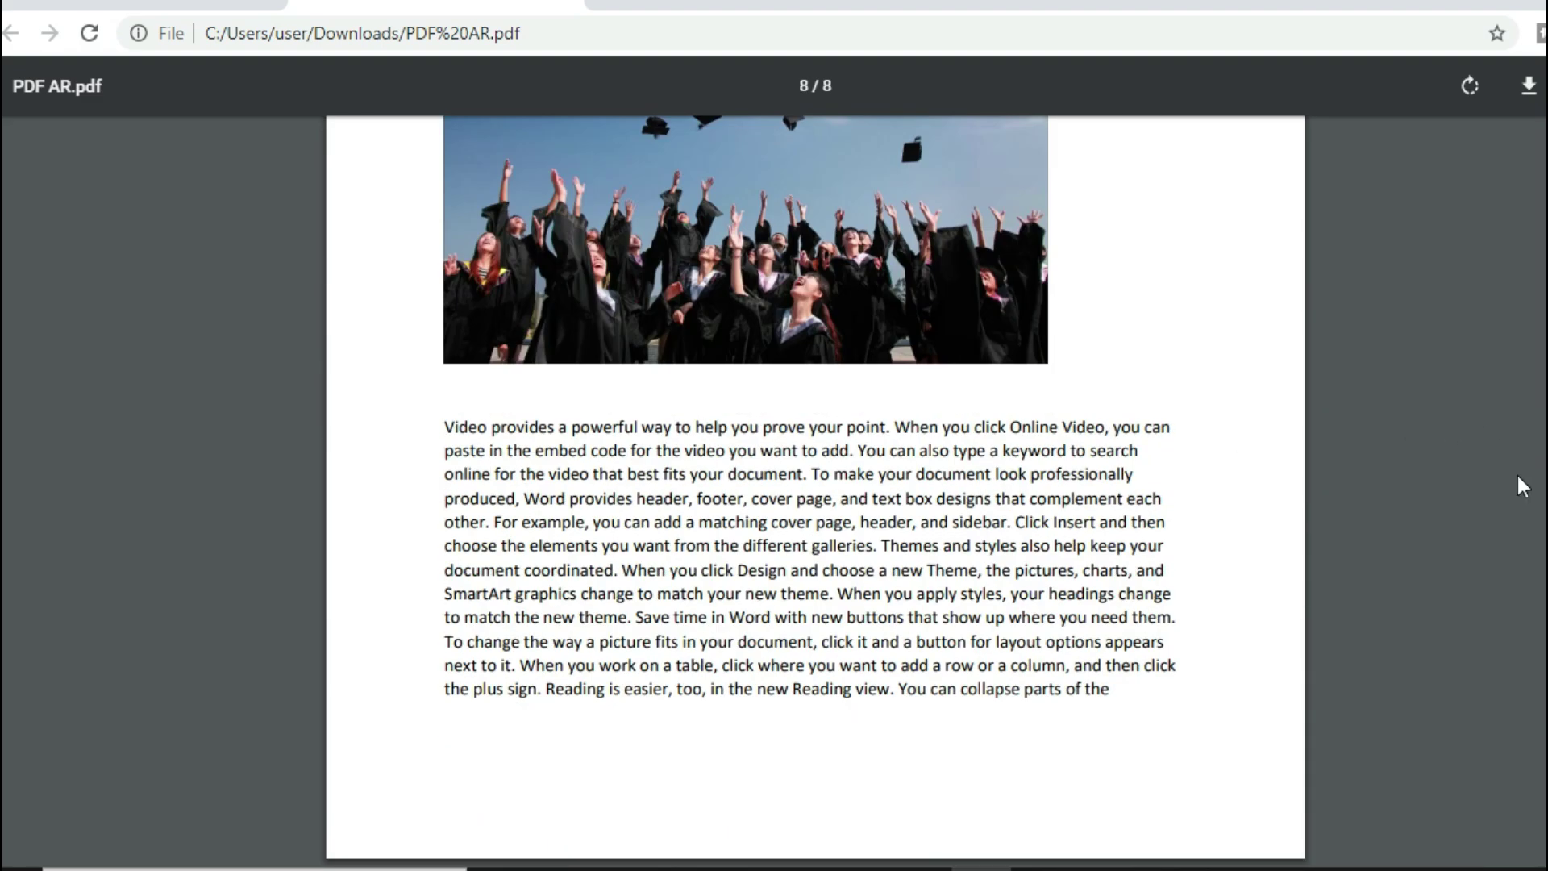
pyautogui.scroll(5, 1281, 753)
pyautogui.scroll(-2, 1281, 753)
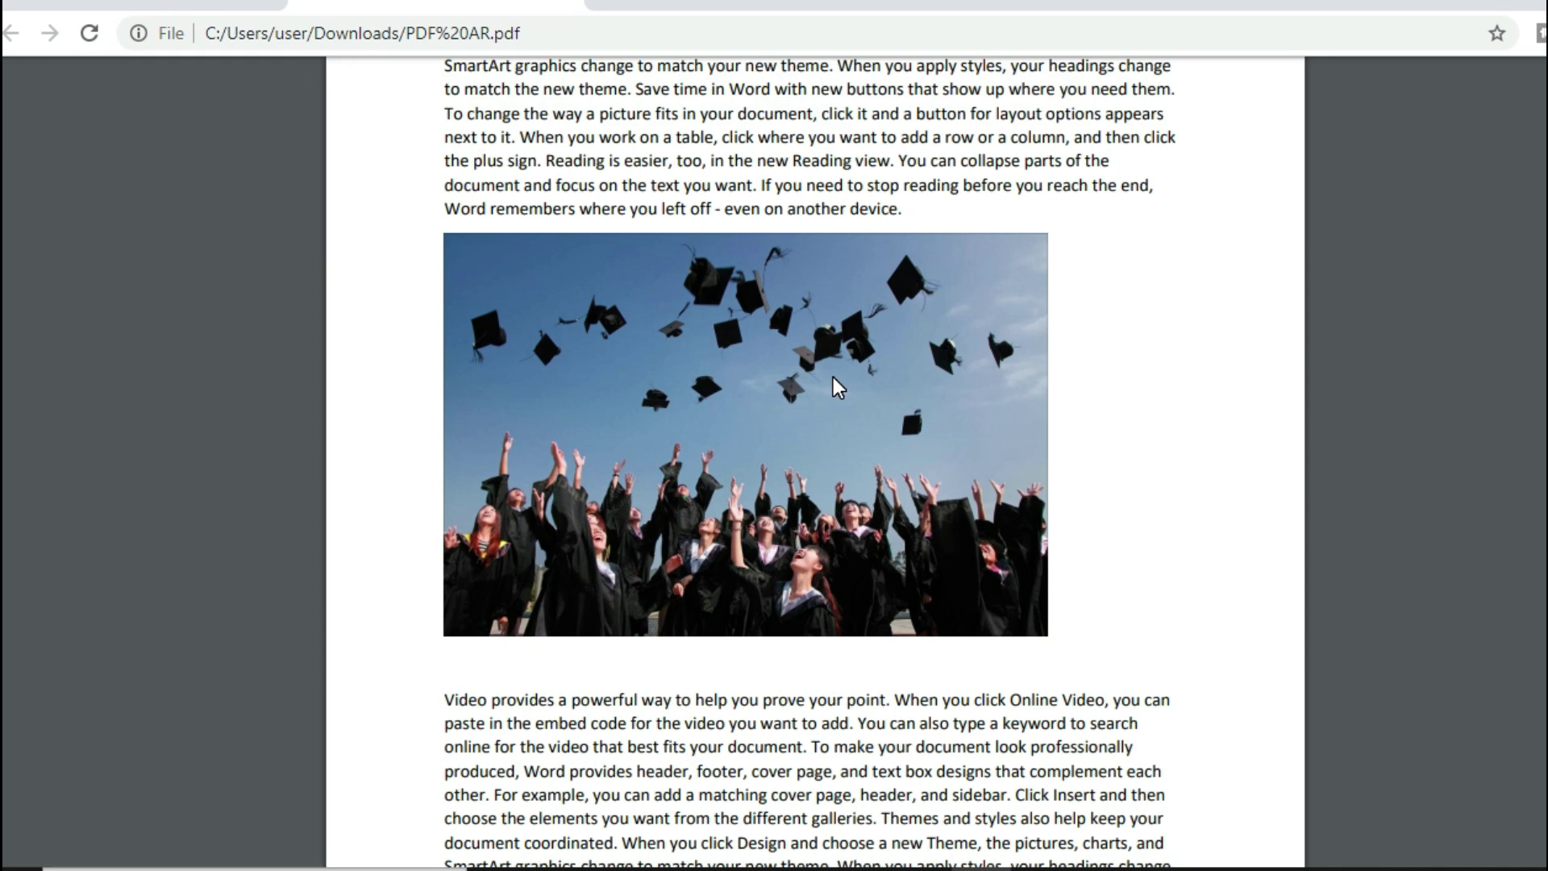
pyautogui.scroll(10, 786, 460)
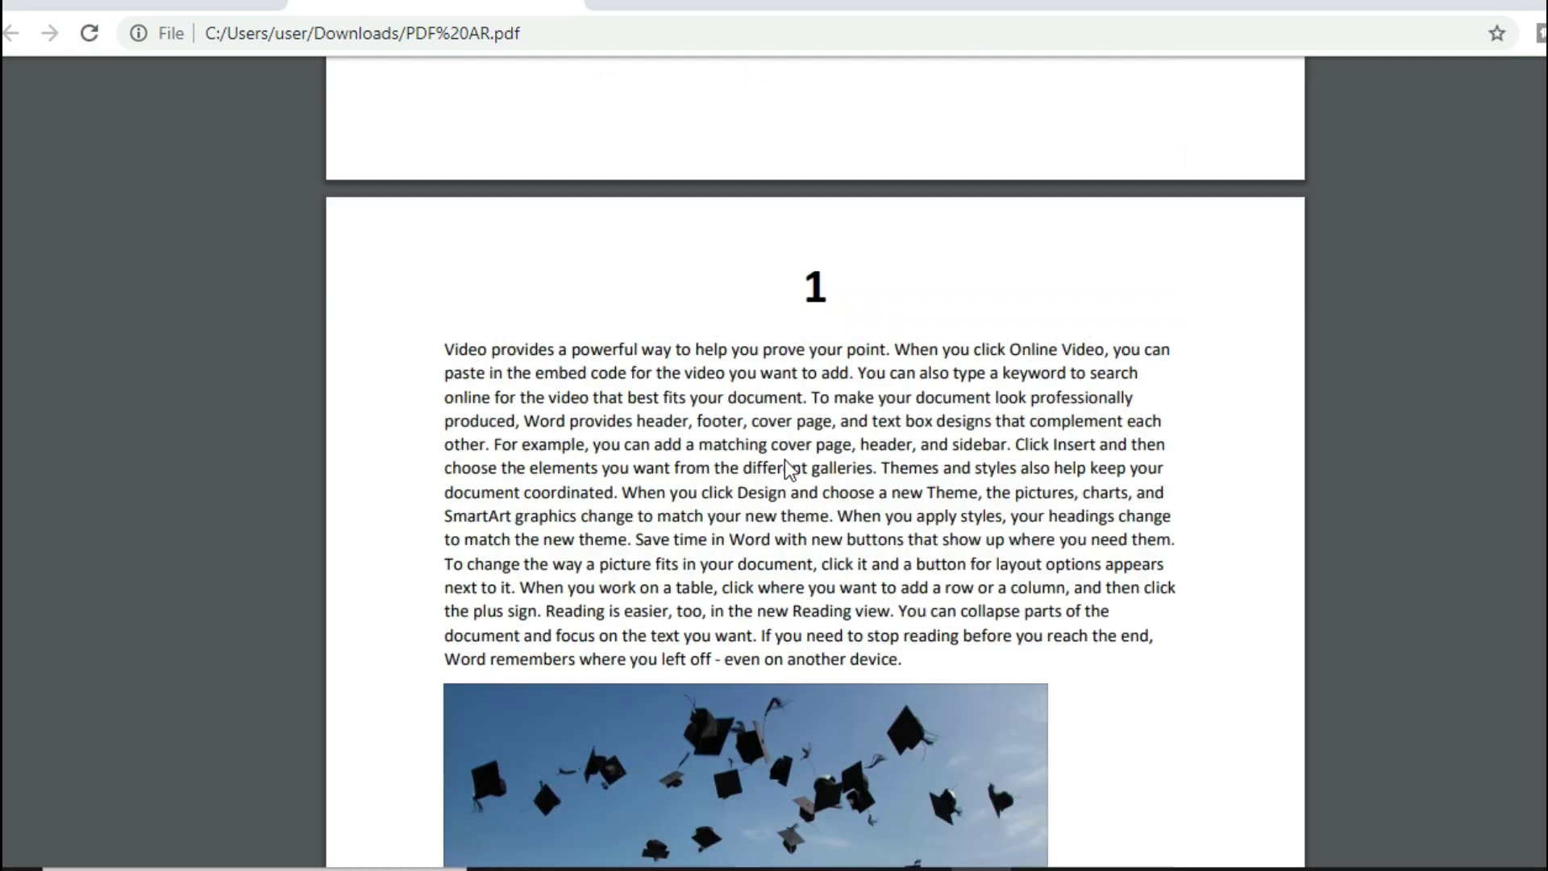
pyautogui.scroll(-15, 785, 471)
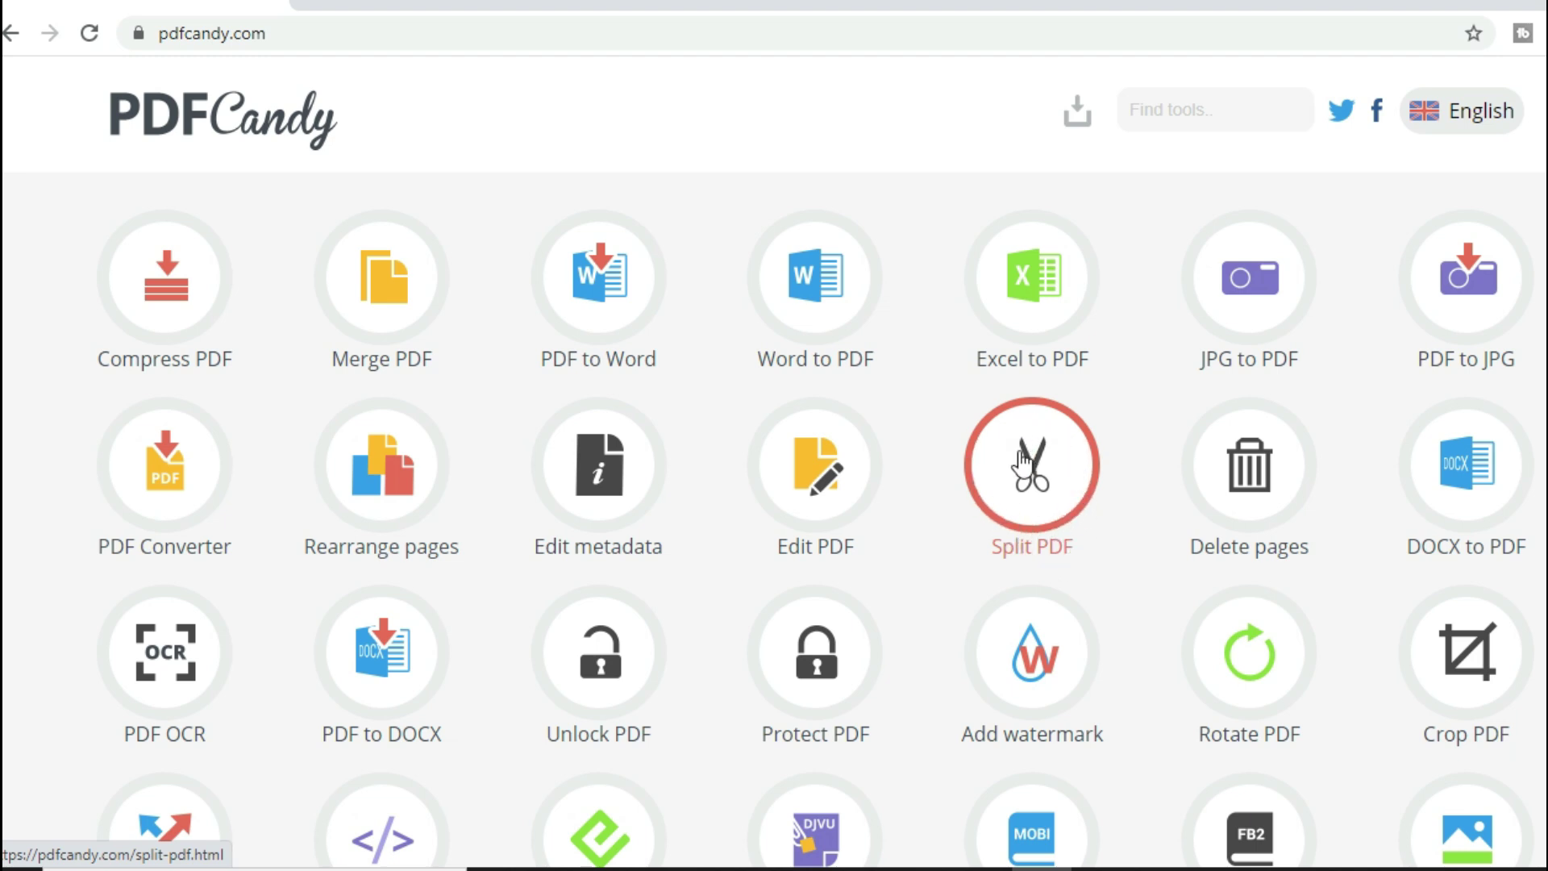
# - Open the Split PDF tool and add PDF AR from the PDF FILE folder on the Desktop
pyautogui.click(1063, 469)
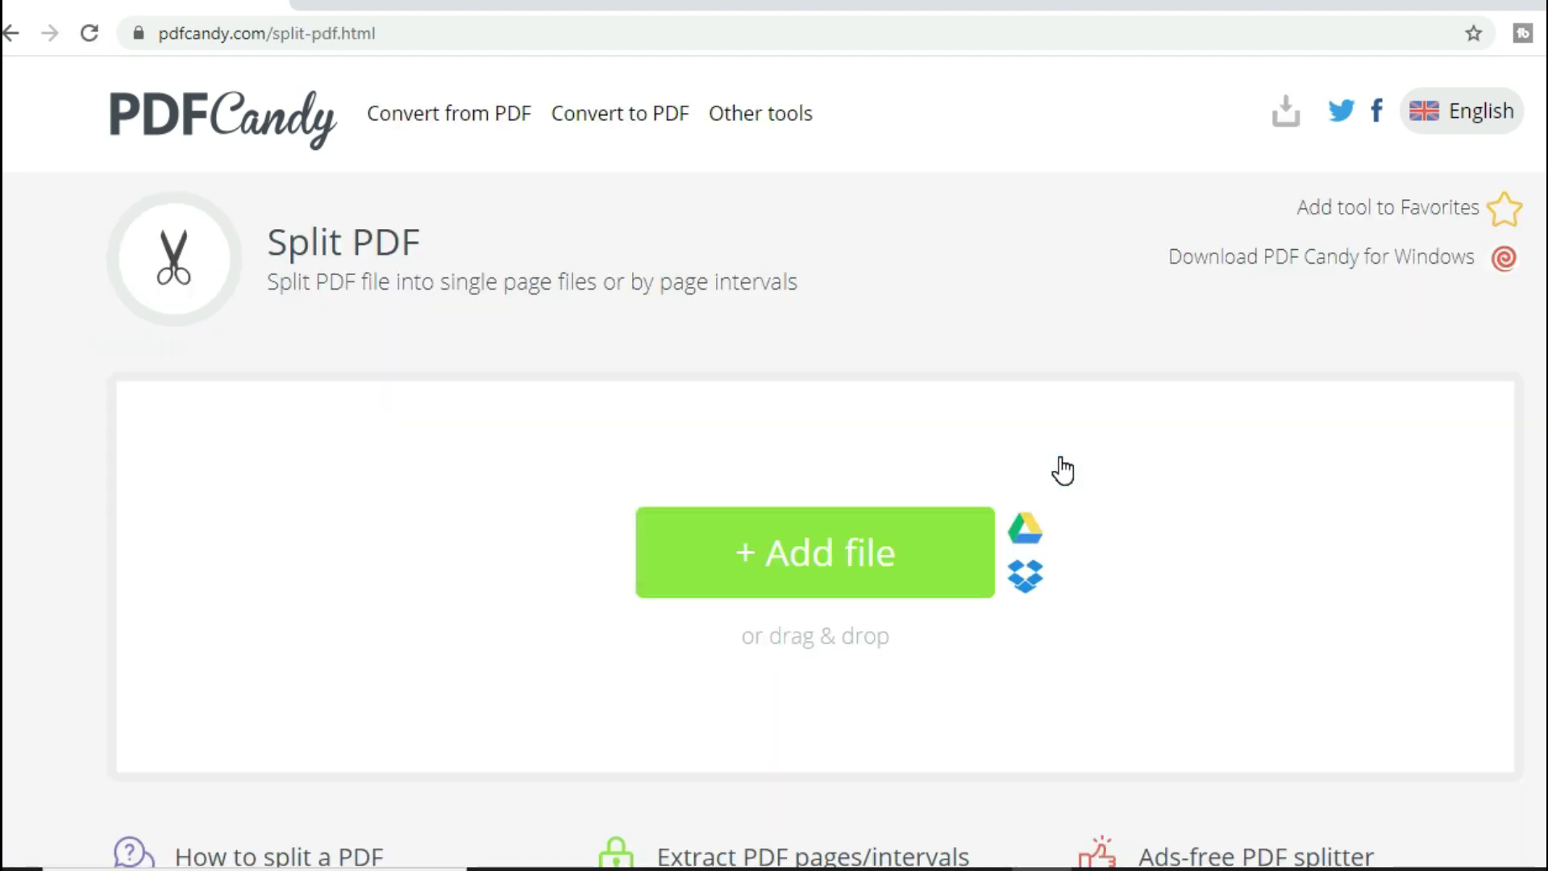
pyautogui.click(919, 555)
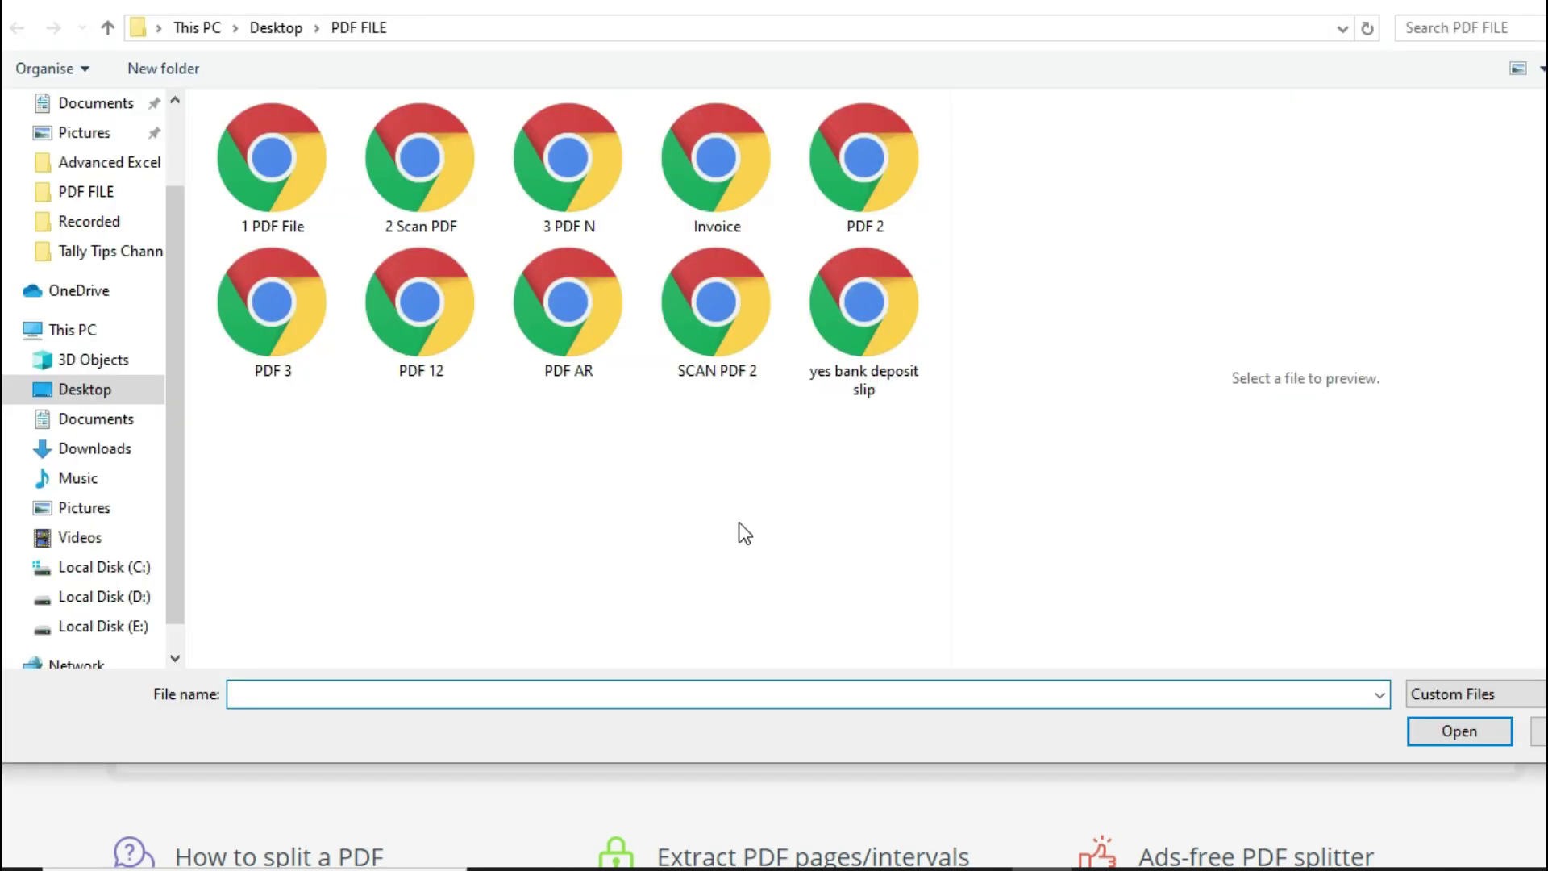
pyautogui.click(557, 303)
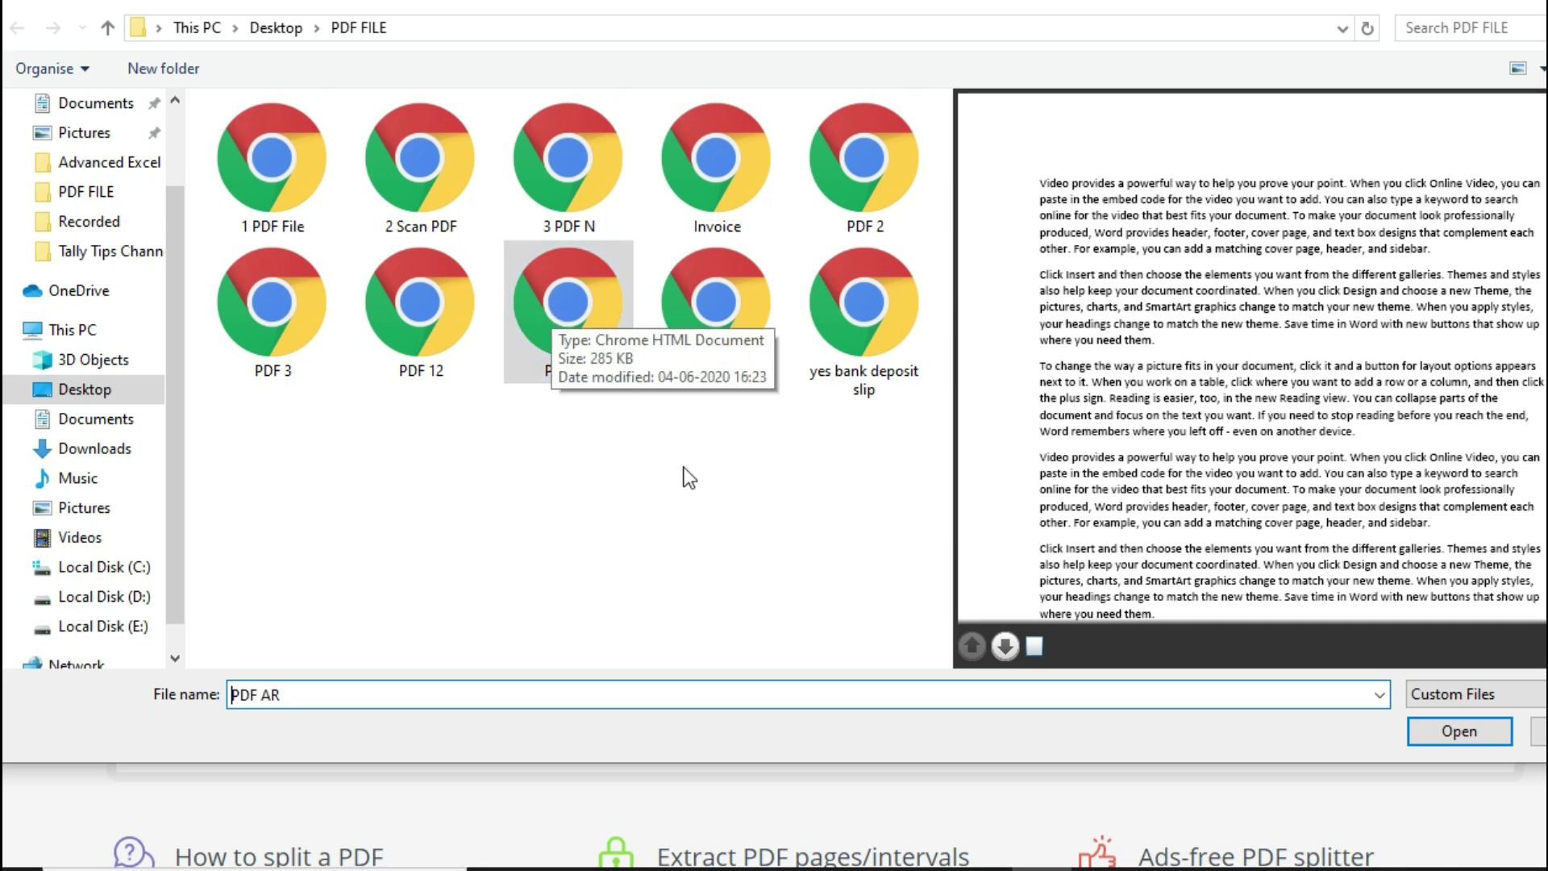
pyautogui.click(1458, 732)
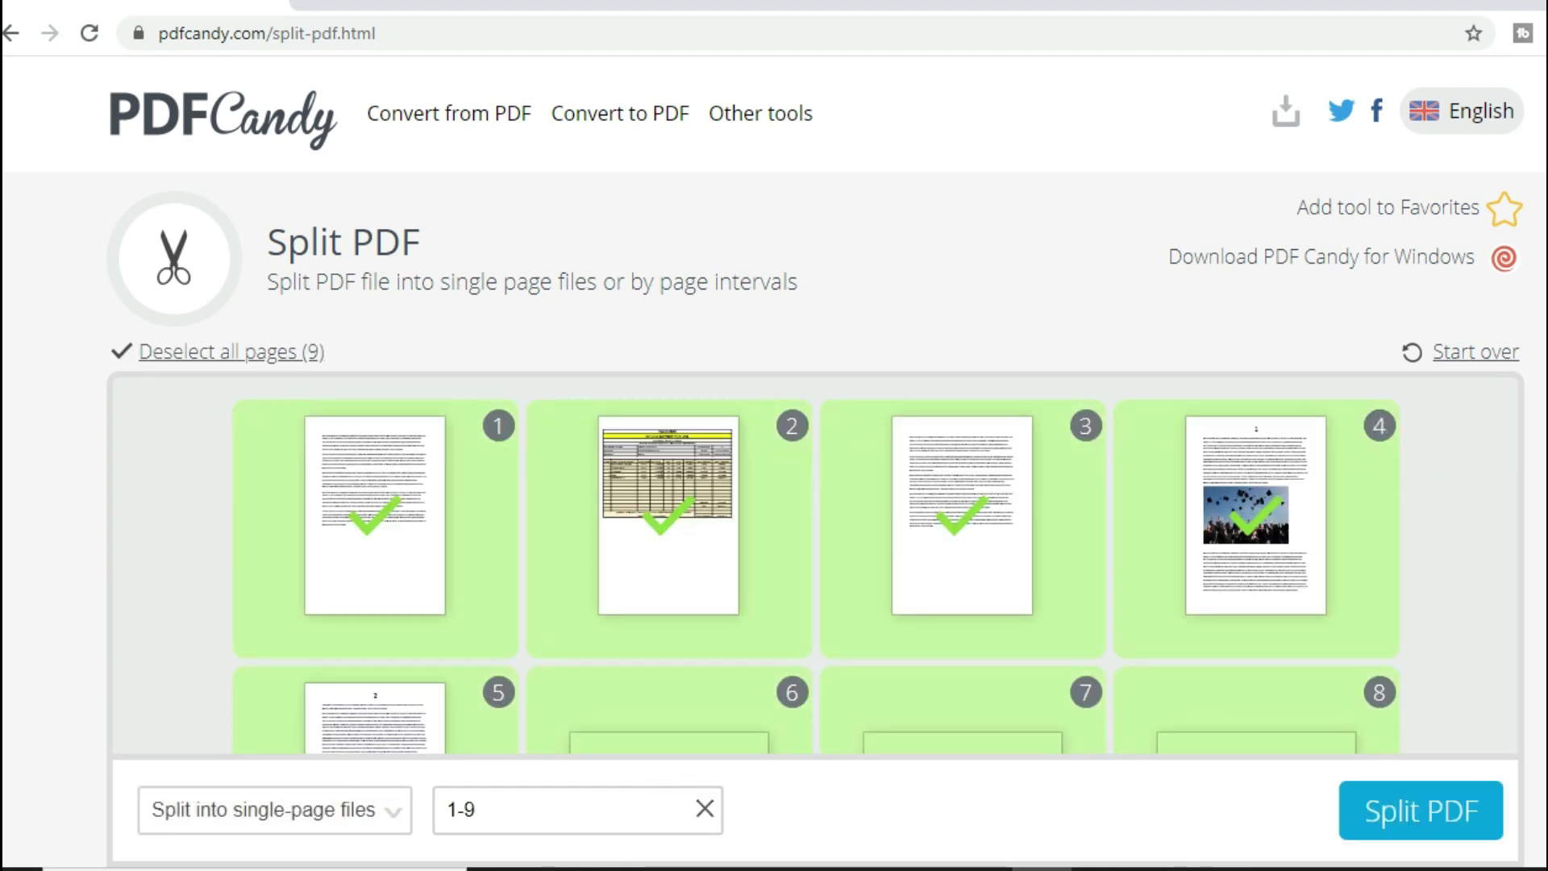
# - Split PDF AR by page ranges with the range 1-5 and download the resulting file
pyautogui.scroll(-7, 815, 516)
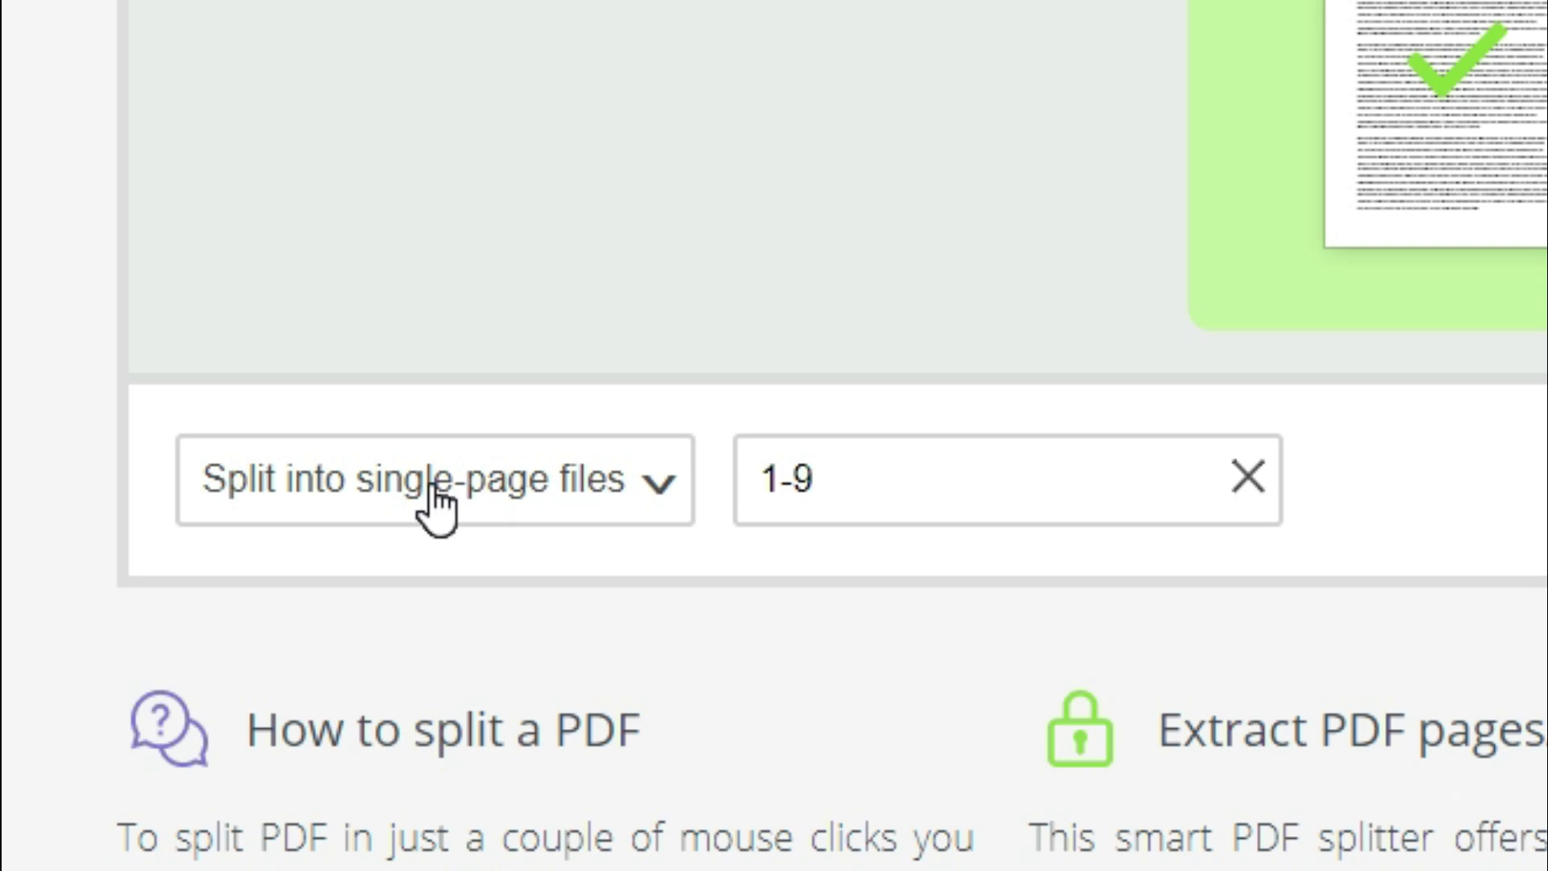
pyautogui.click(639, 484)
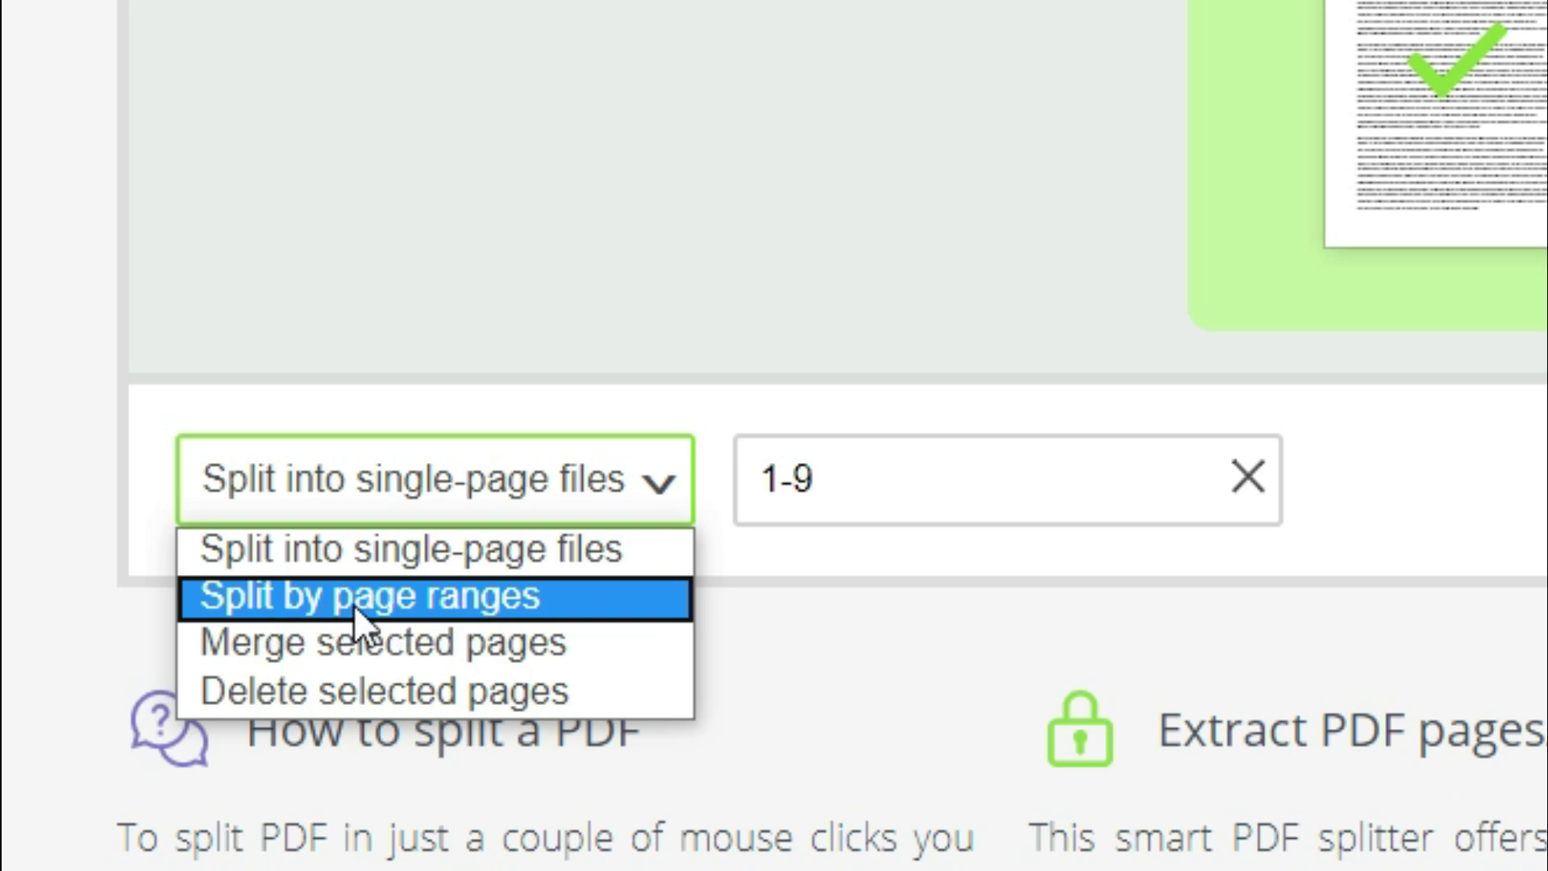
pyautogui.click(630, 597)
pyautogui.click(865, 464)
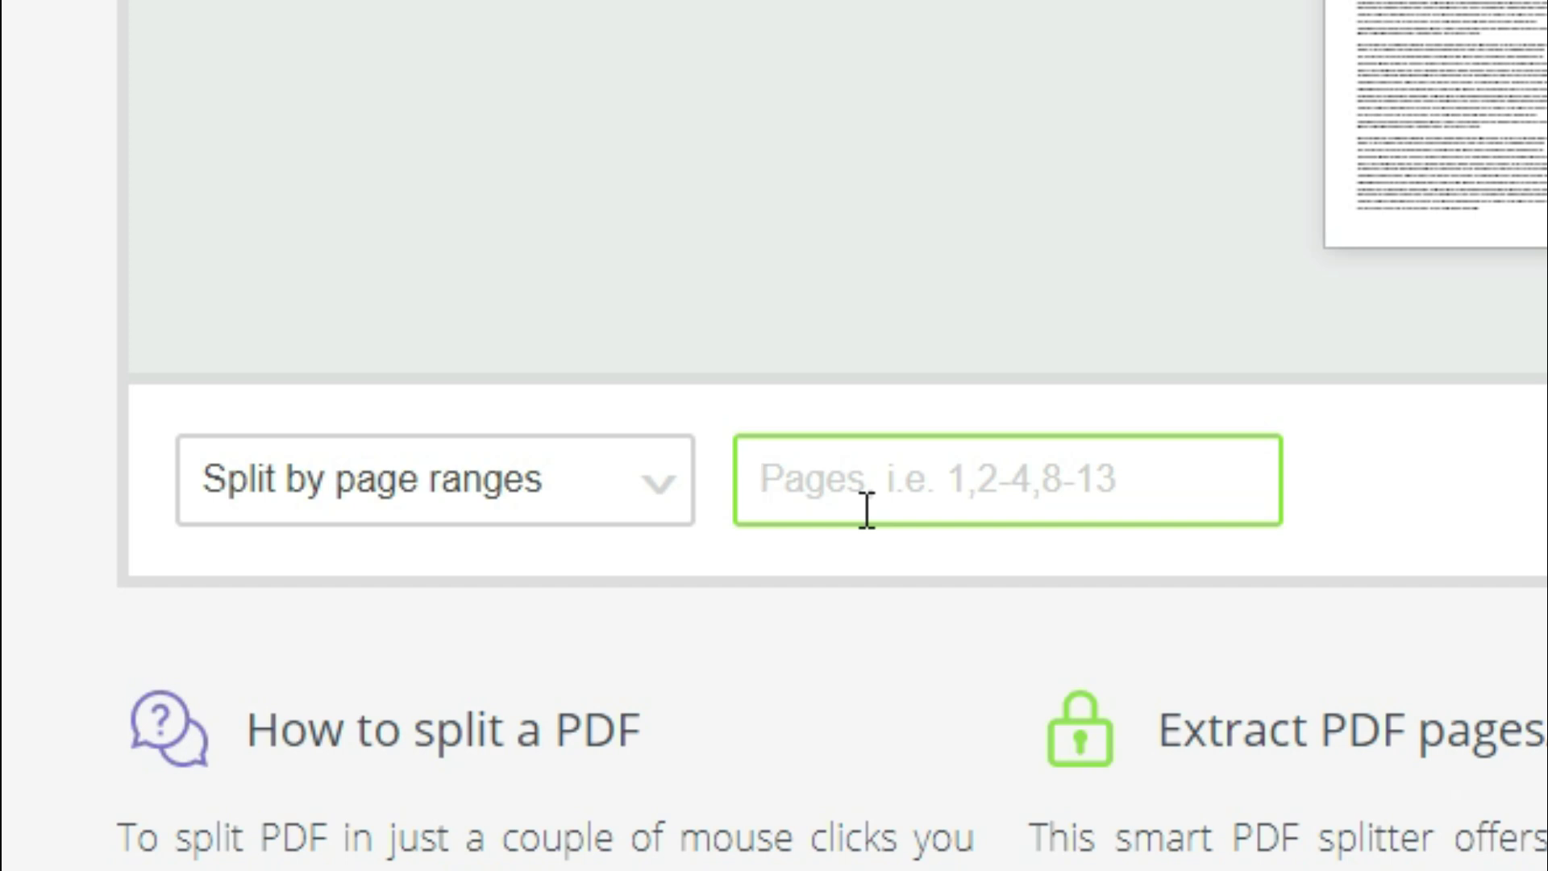
pyautogui.write('1-5')
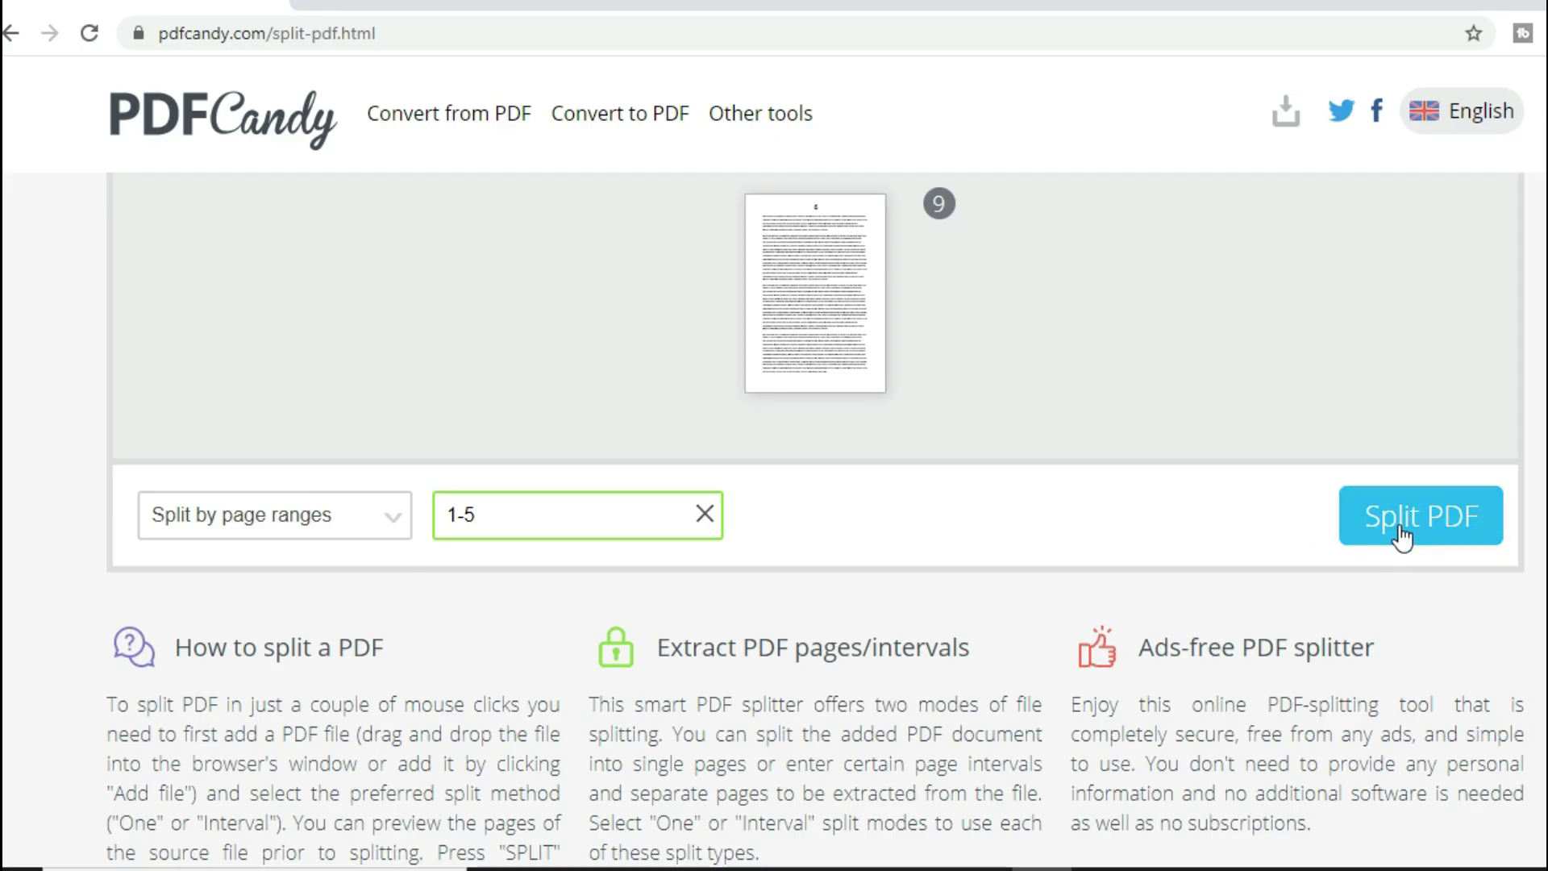
pyautogui.click(1402, 536)
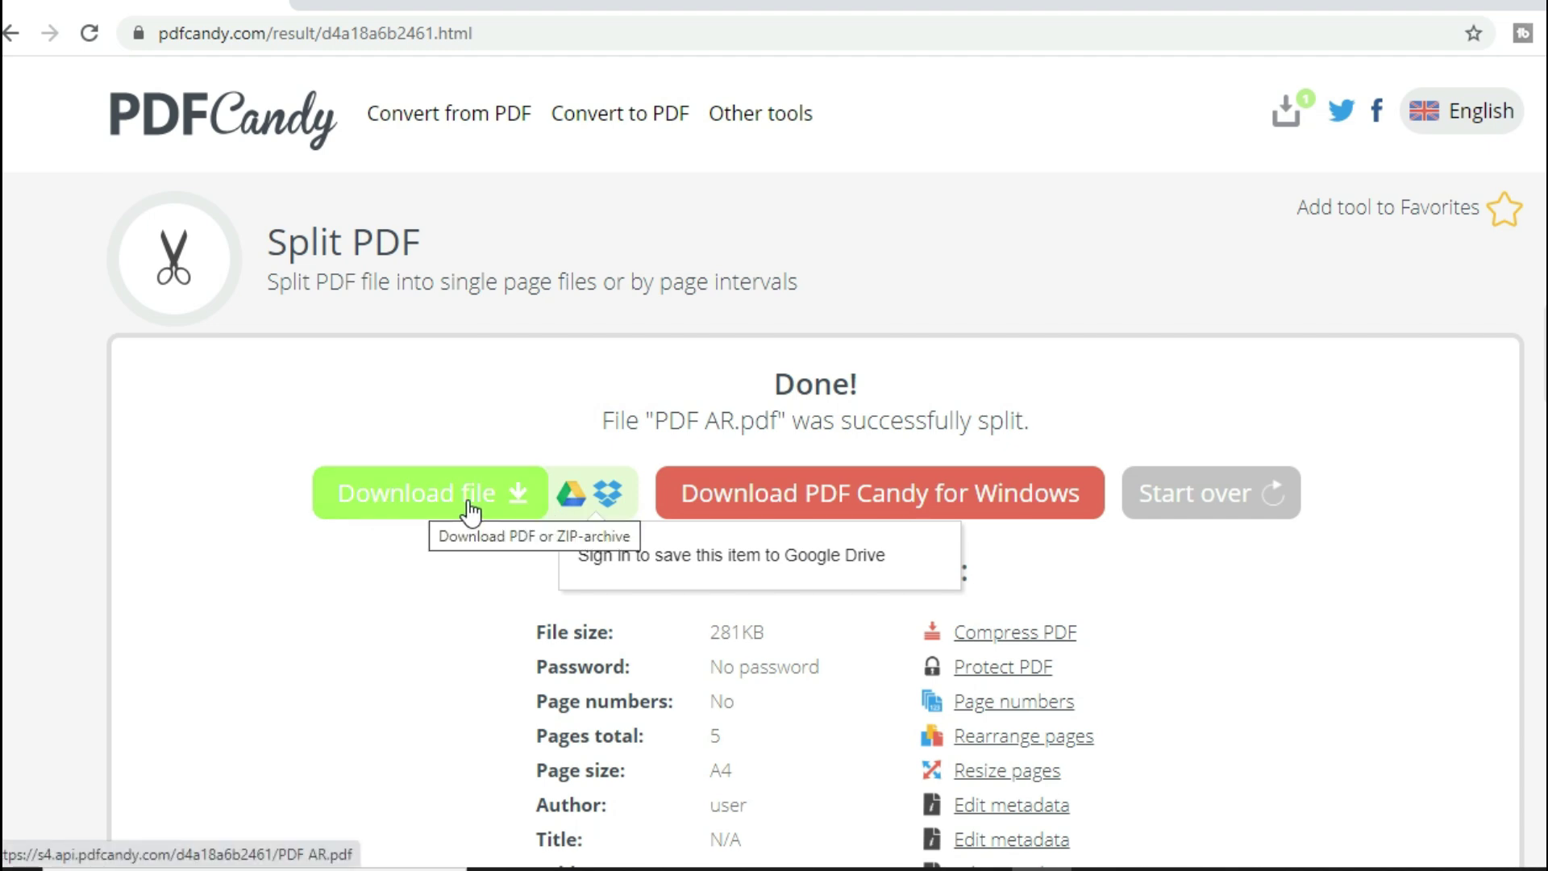
pyautogui.click(433, 500)
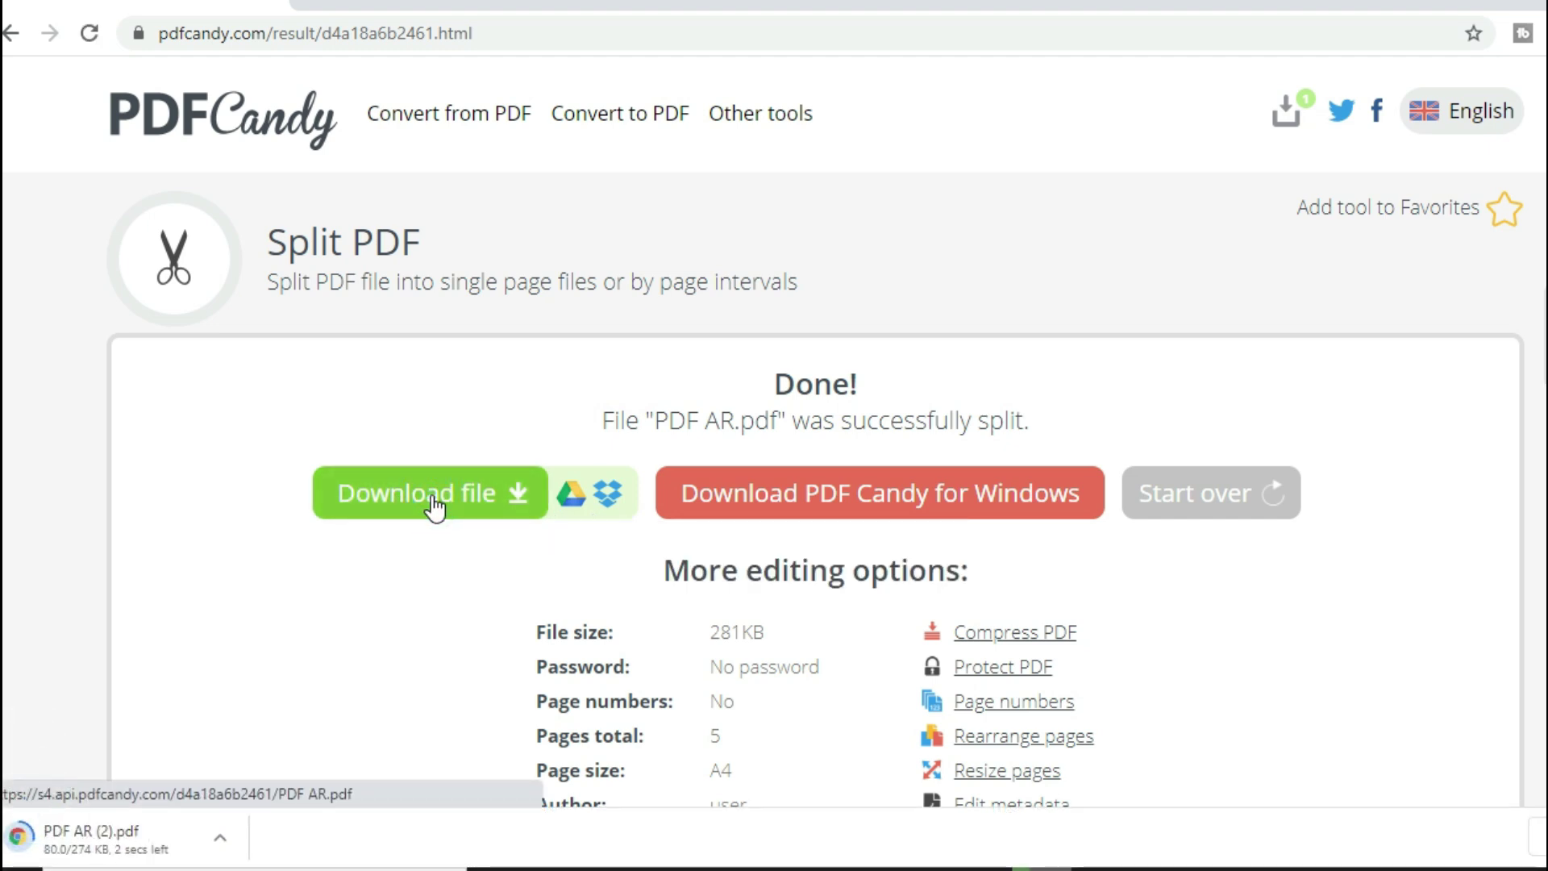
# - Open the downloaded PDF AR (2).pdf, check its pages from first to last, and close it
pyautogui.click(146, 840)
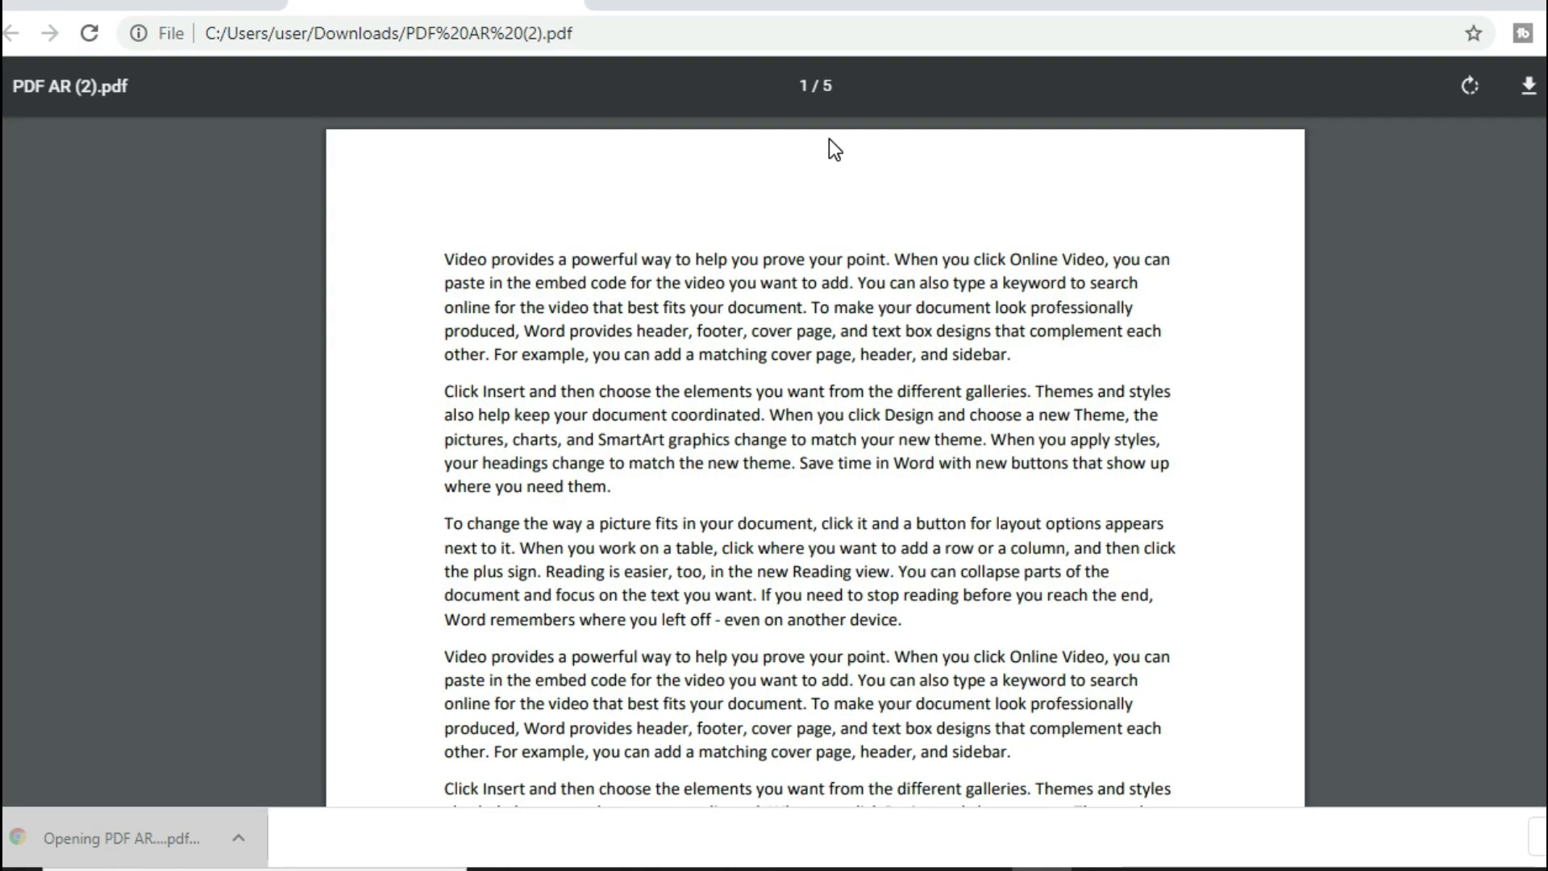
pyautogui.click(854, 86)
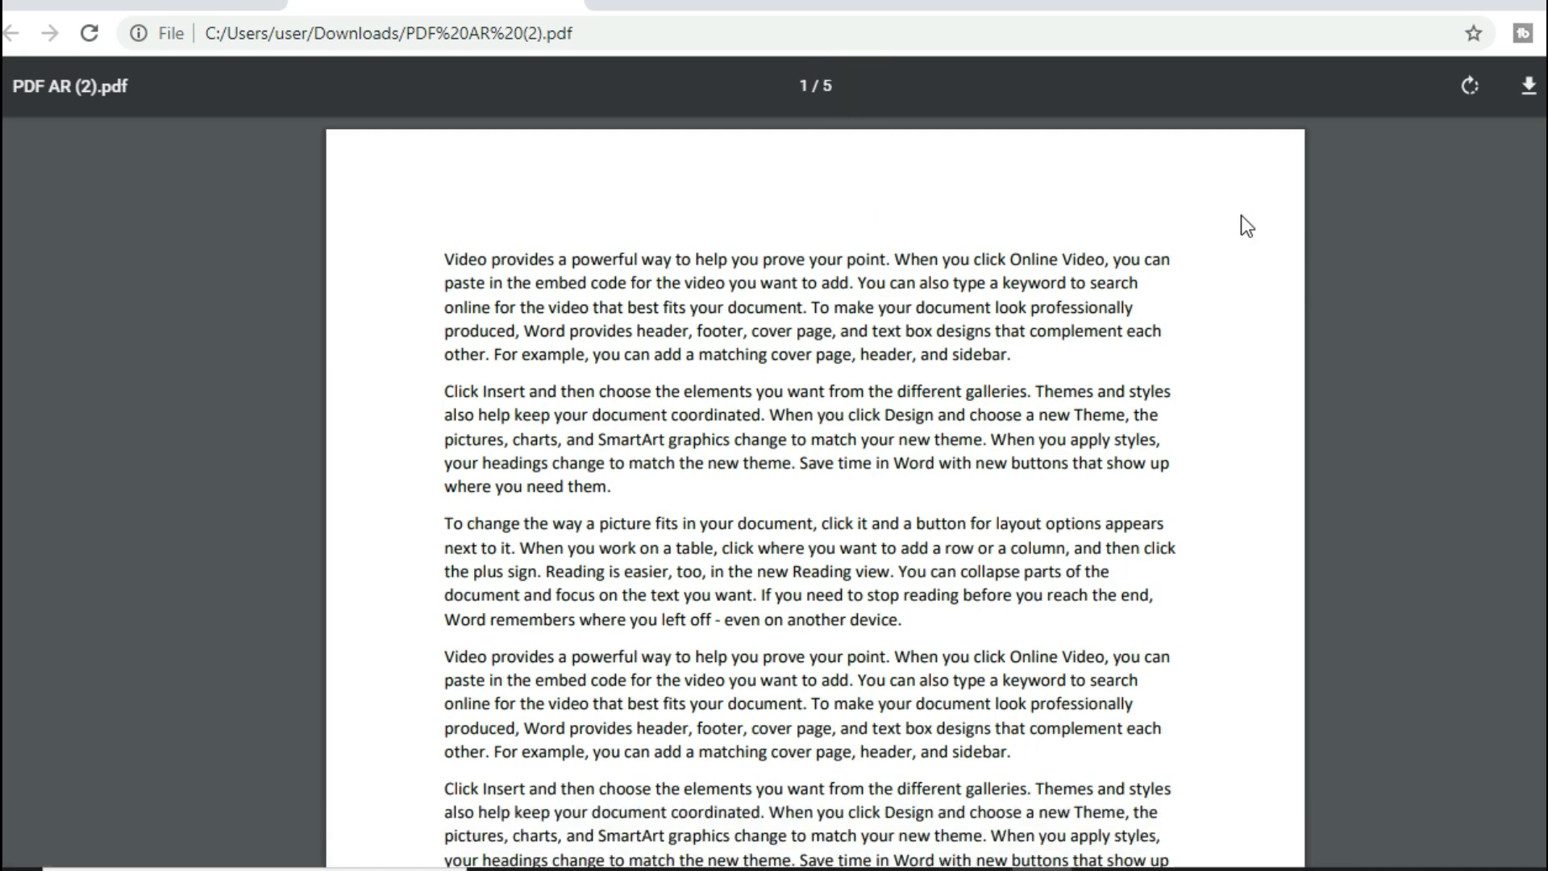
pyautogui.scroll(-15, 816, 491)
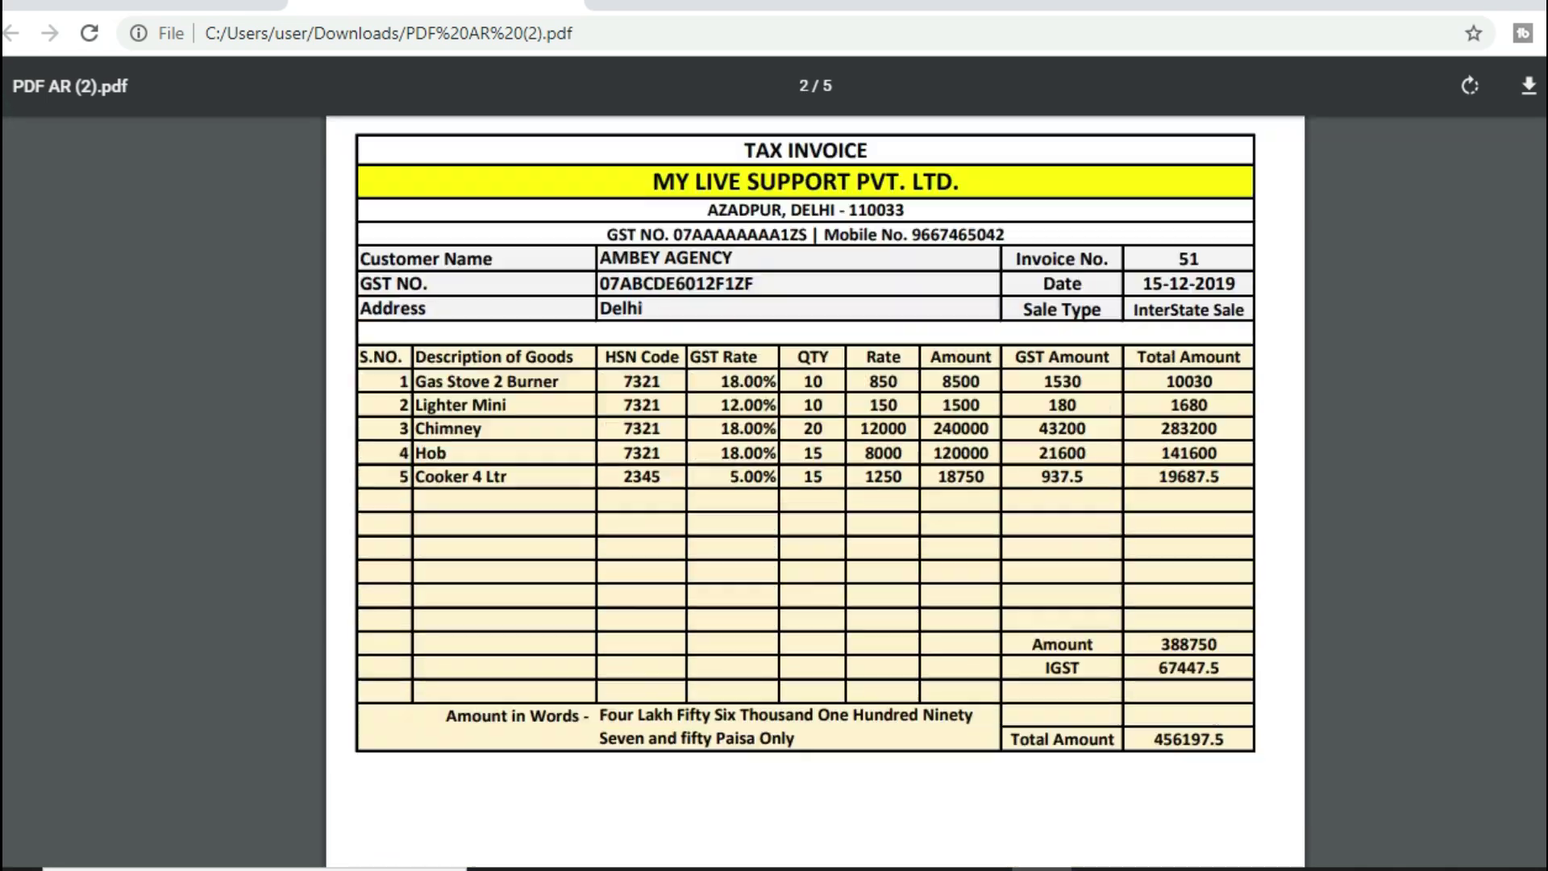
pyautogui.scroll(-20, 815, 491)
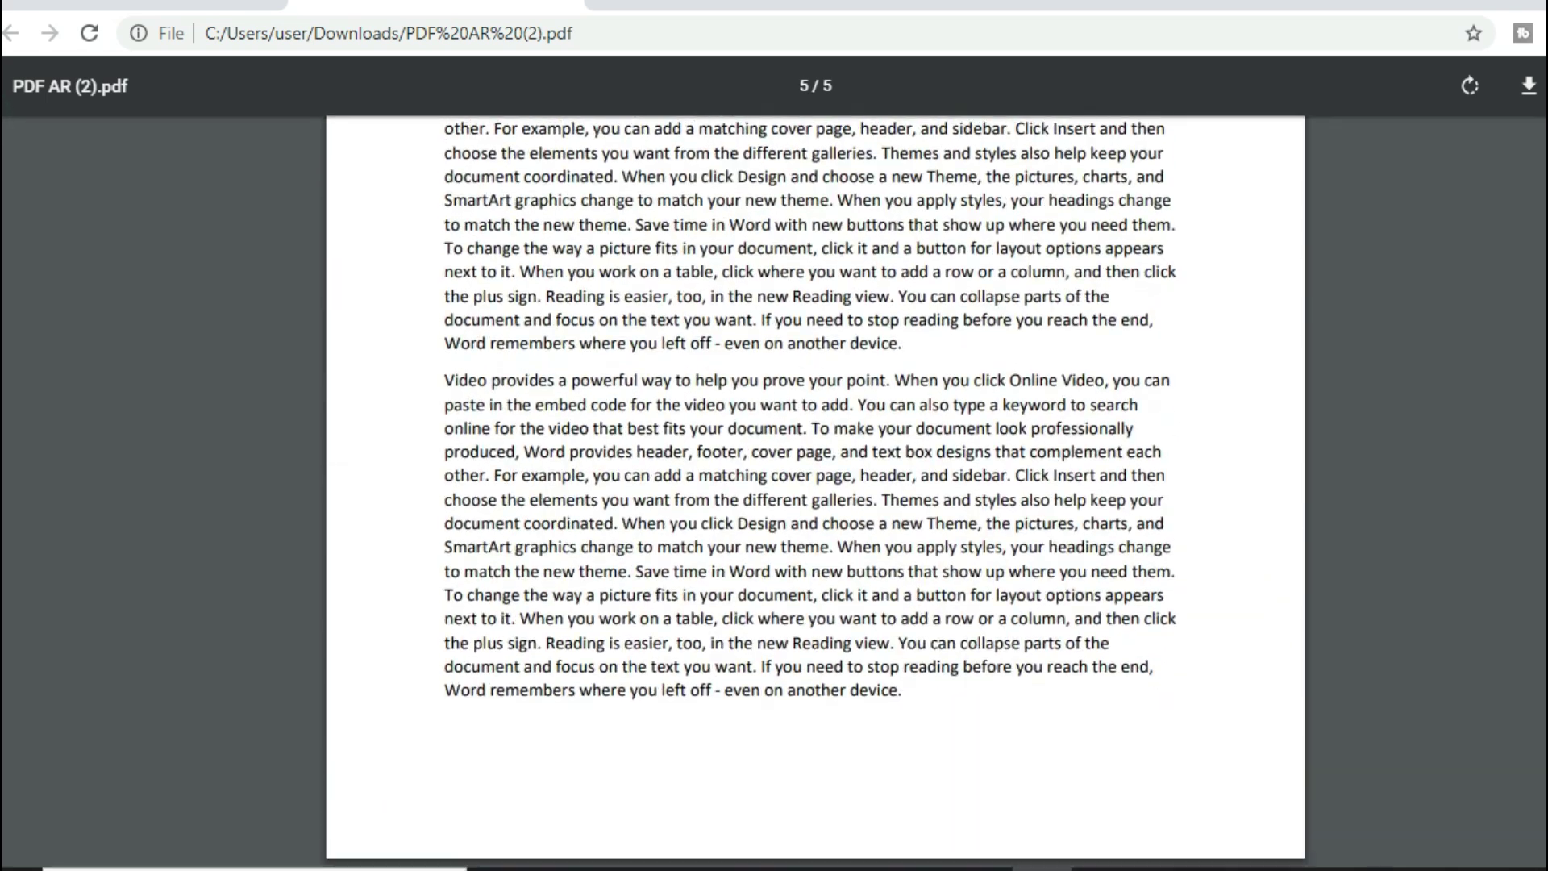
pyautogui.scroll(20, 816, 492)
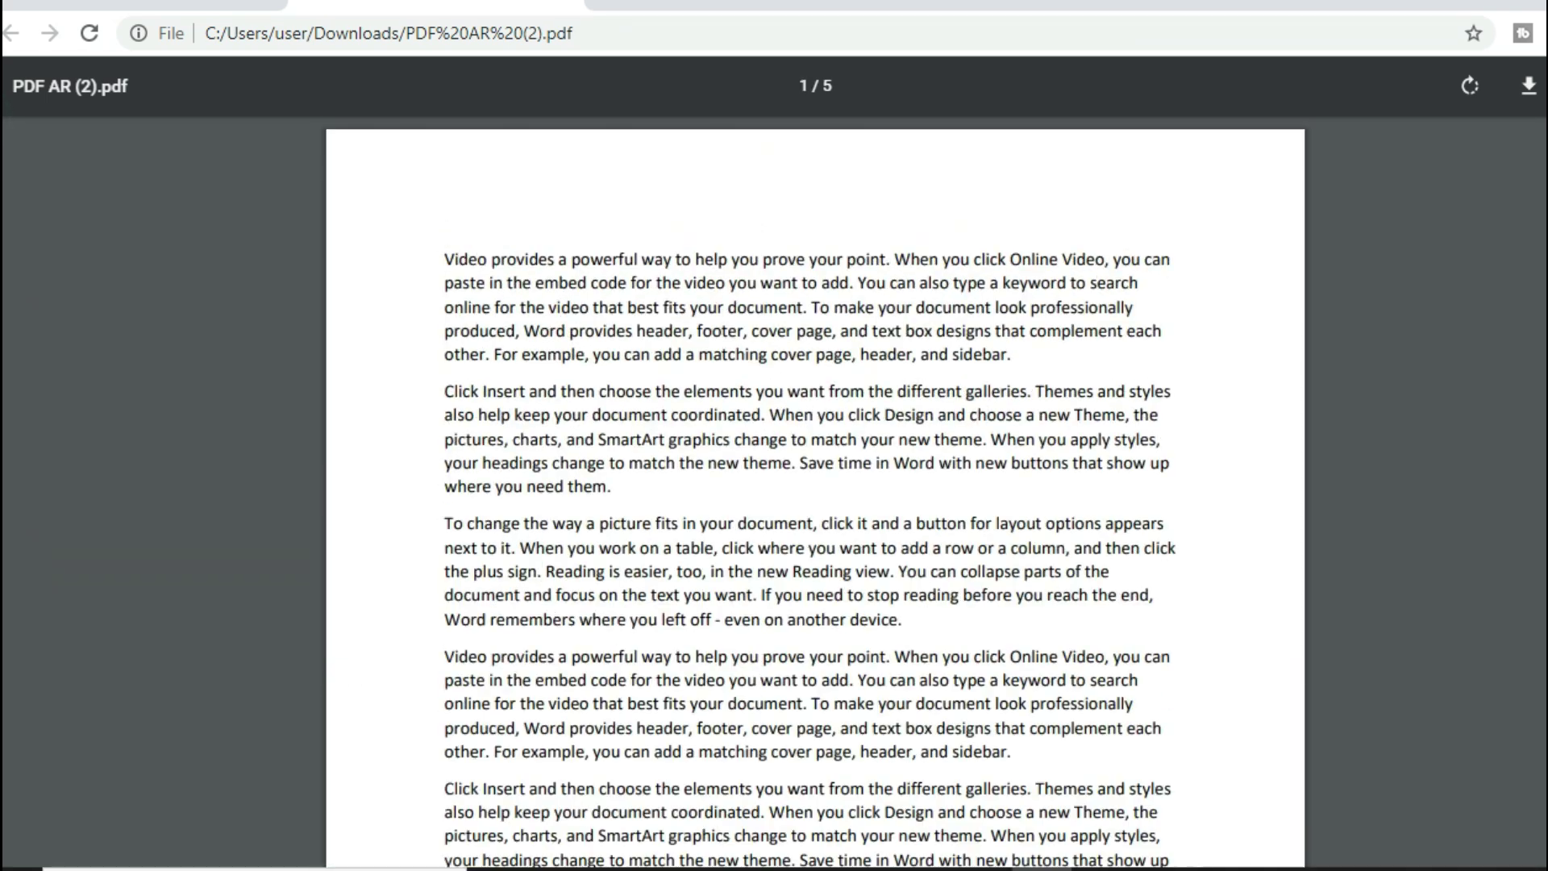
pyautogui.click(569, 6)
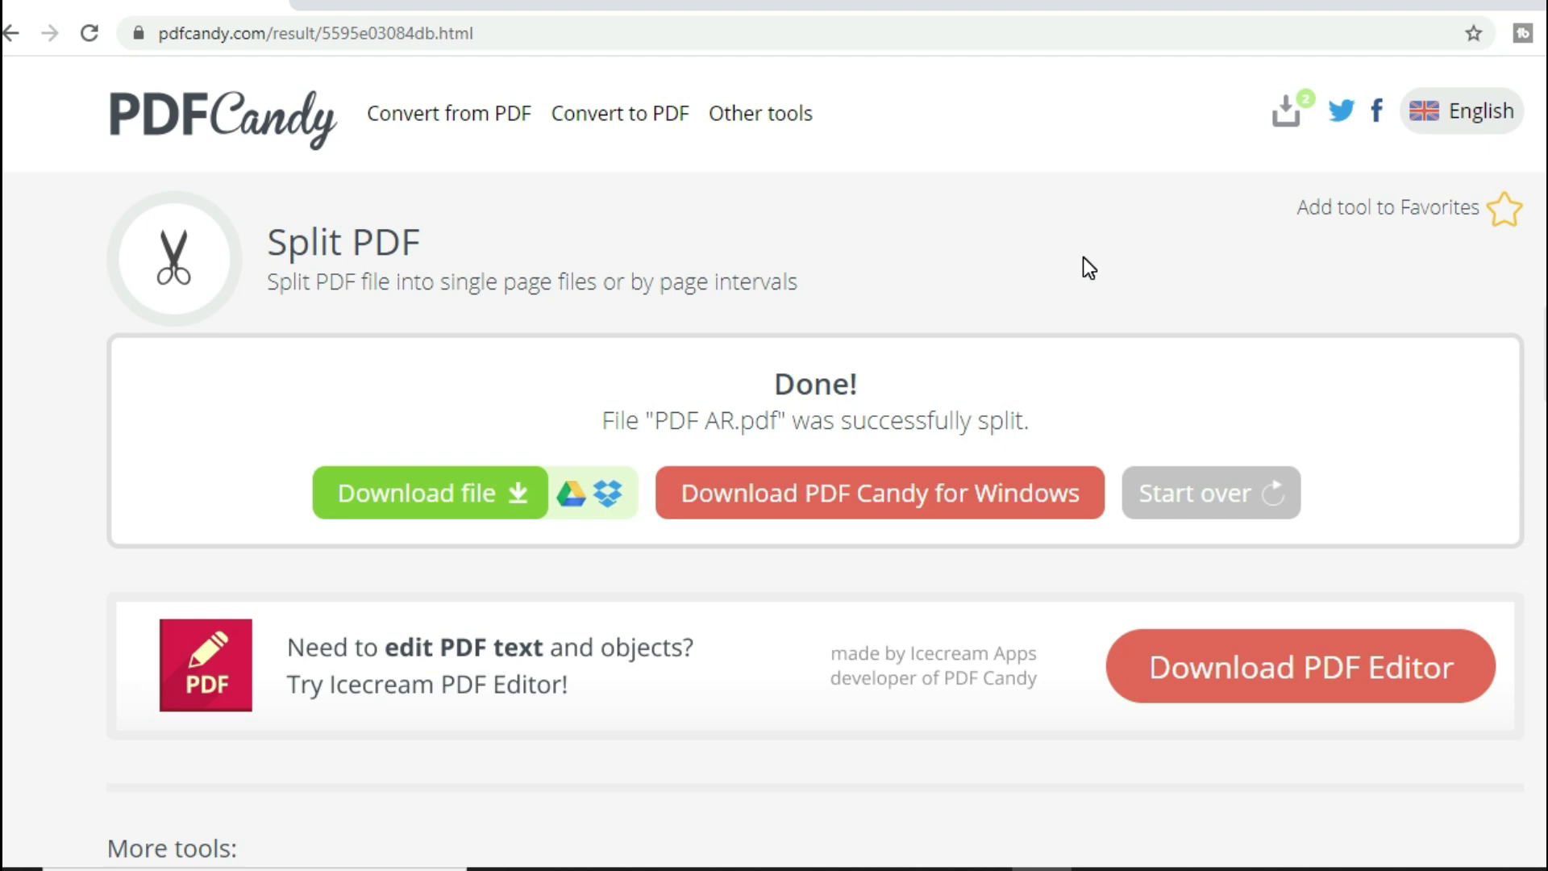
# - Start the split over and add PDF AR from the PDF FILE folder again
pyautogui.click(1212, 507)
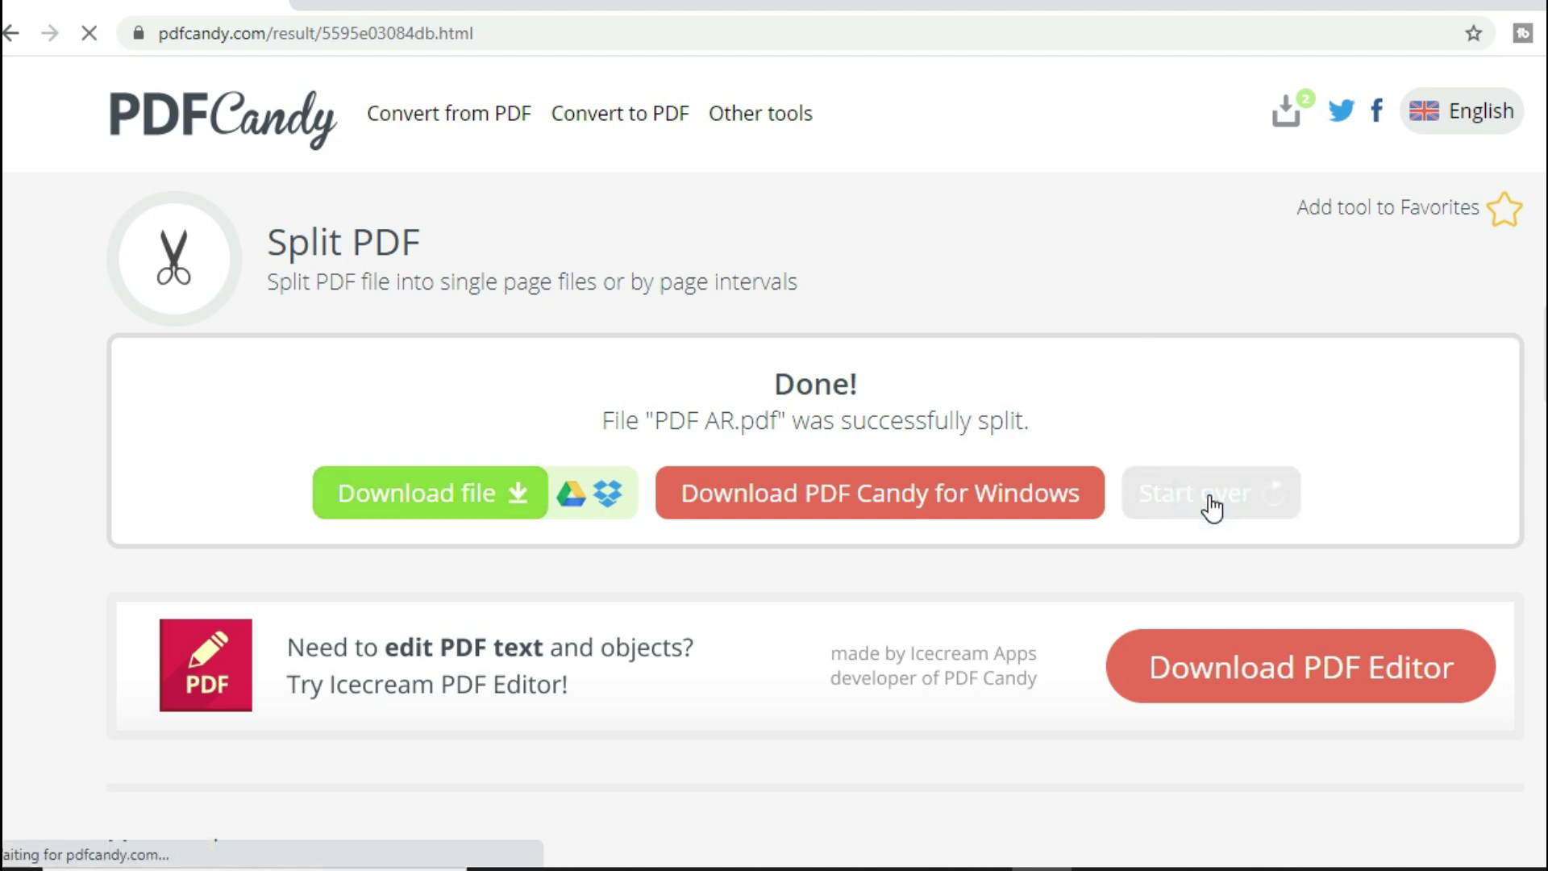
pyautogui.click(914, 539)
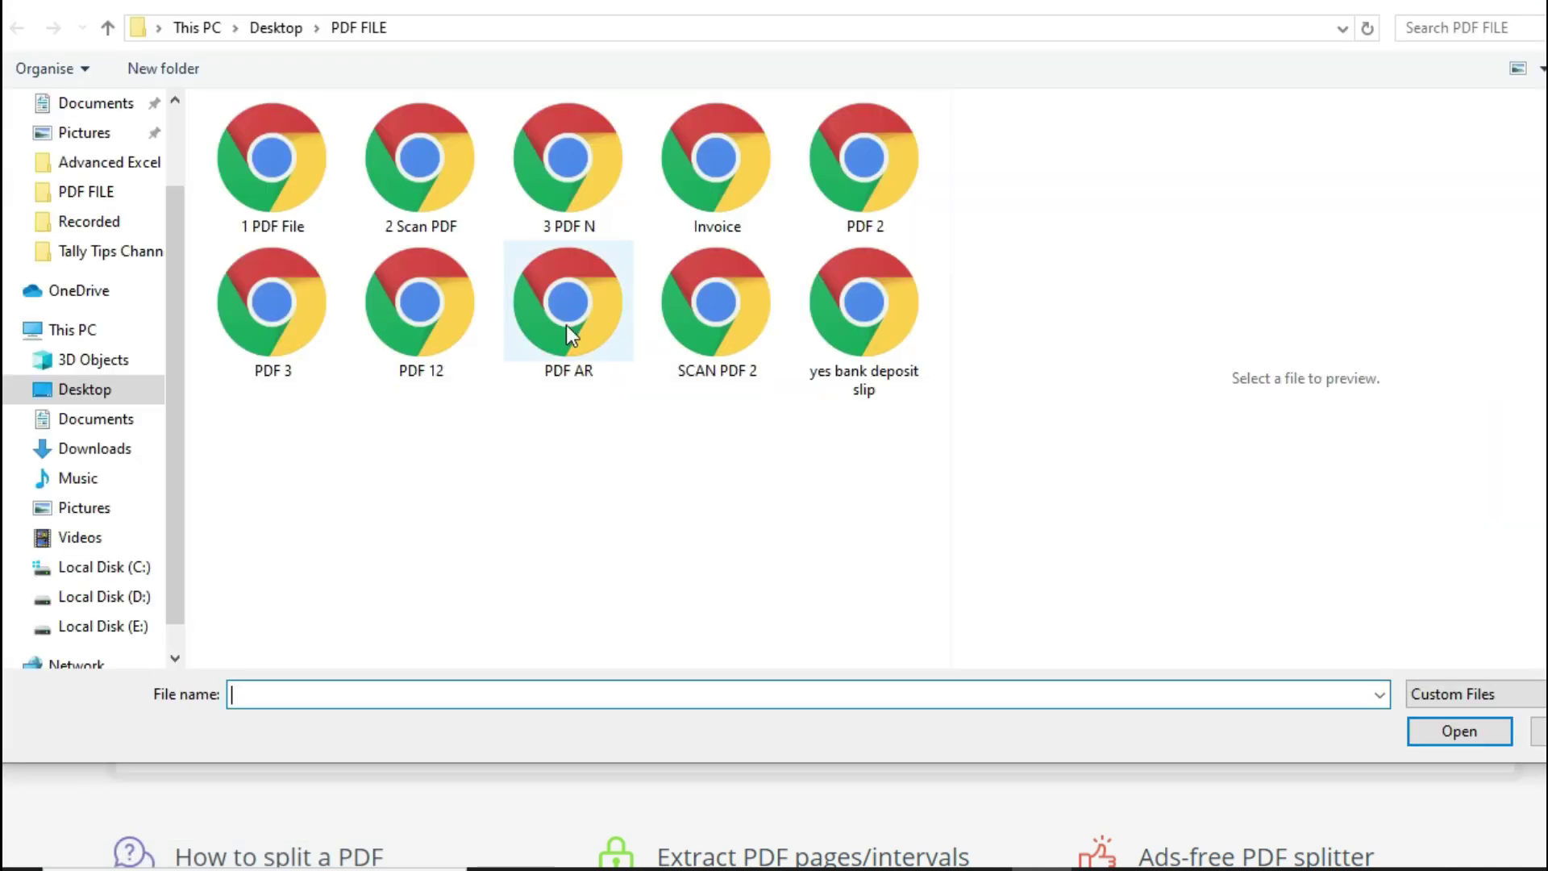
pyautogui.click(566, 292)
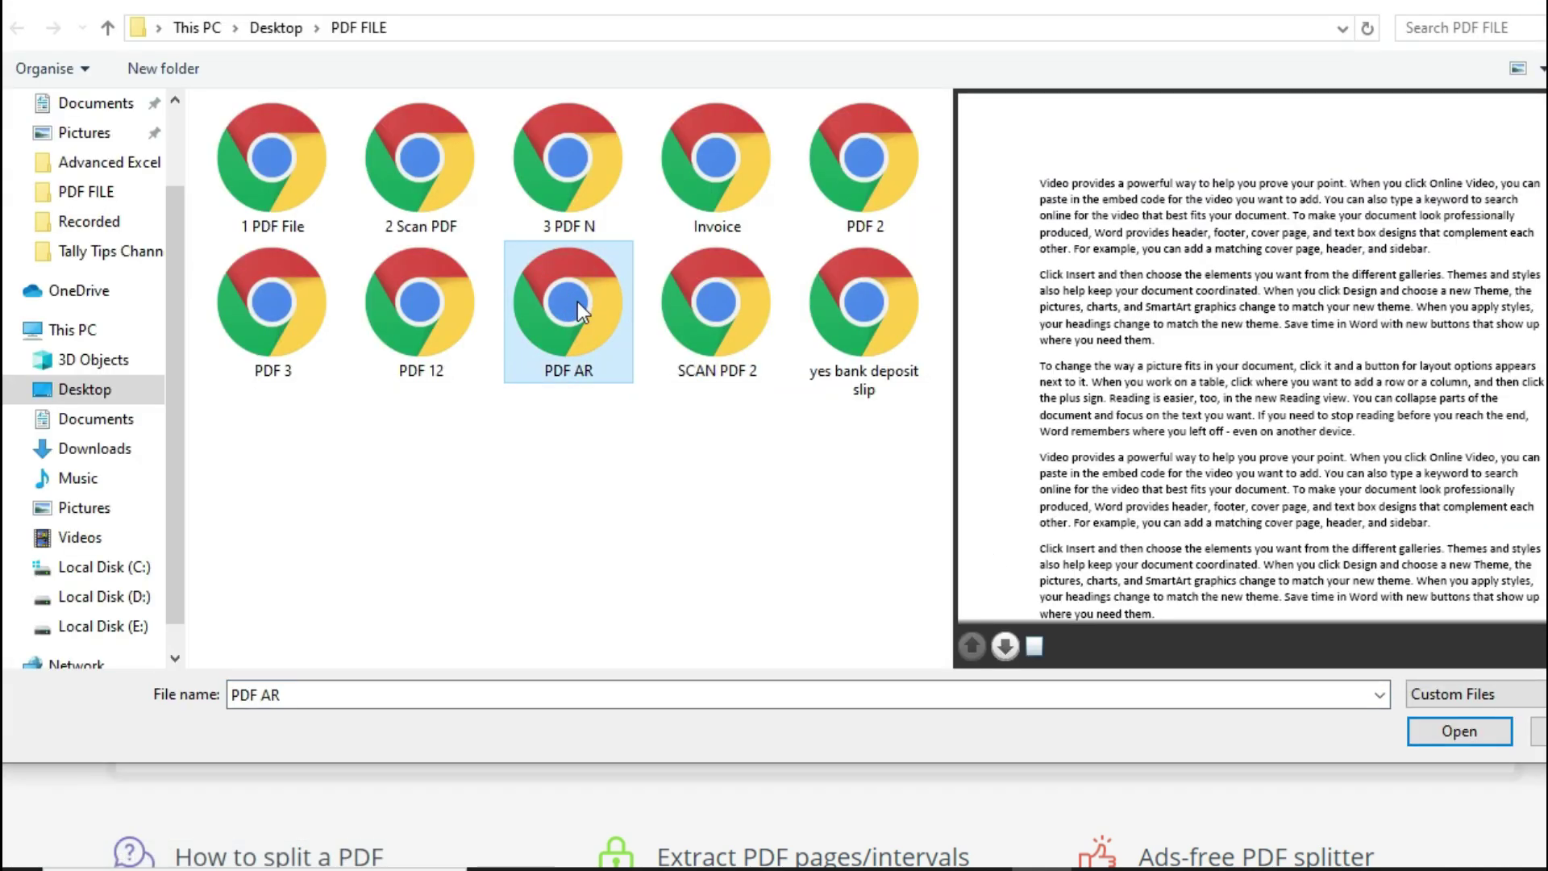
pyautogui.click(1445, 730)
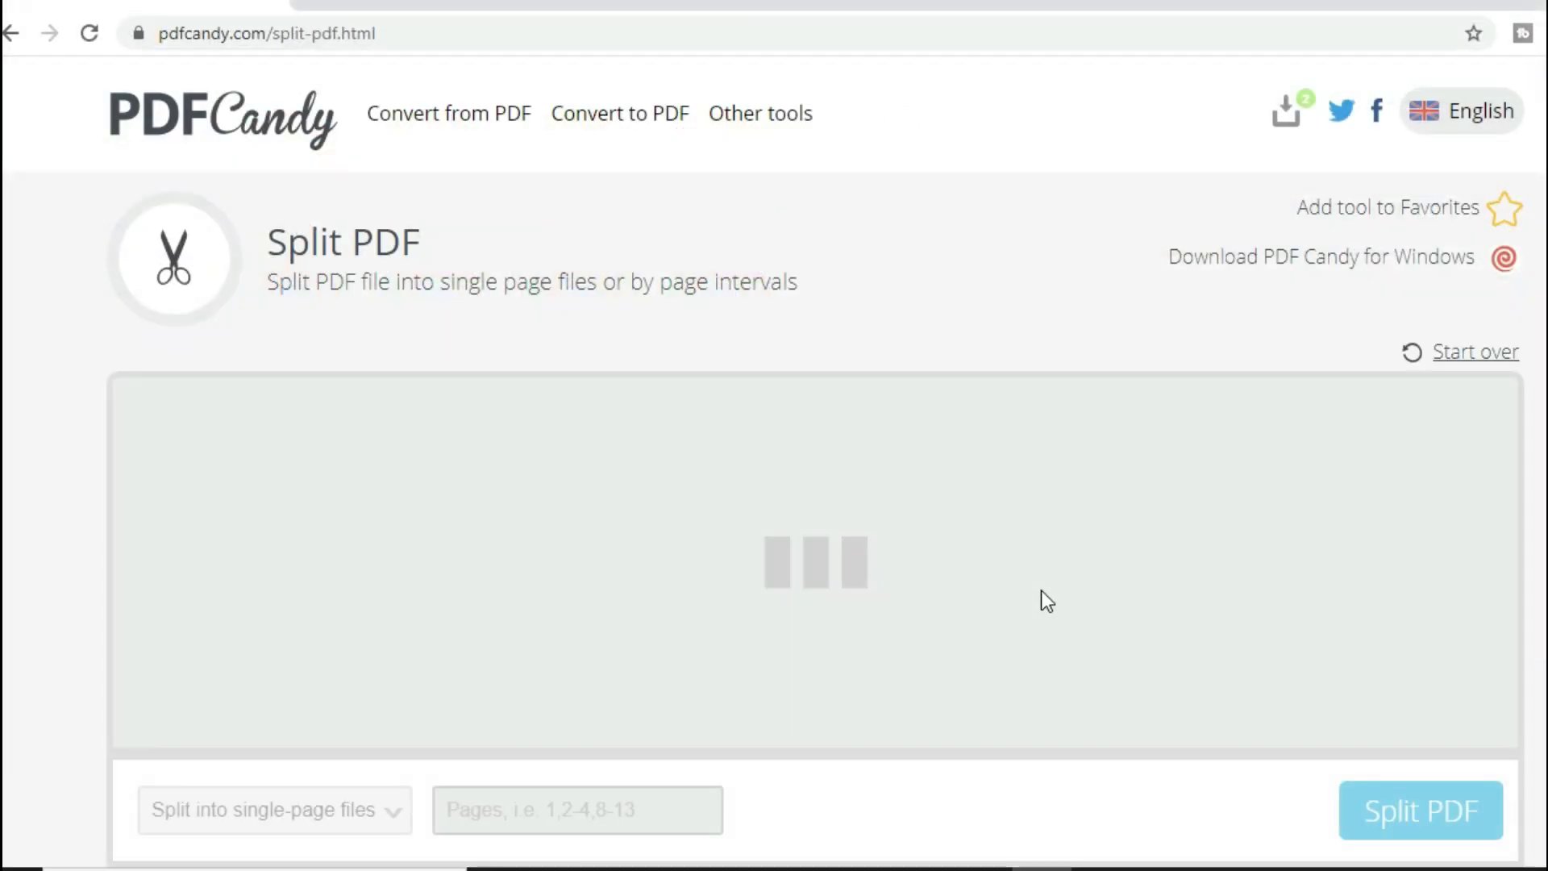
# - Split PDF AR by page ranges with the ranges 1-5,6-9 and download the result
pyautogui.scroll(-3, 1263, 556)
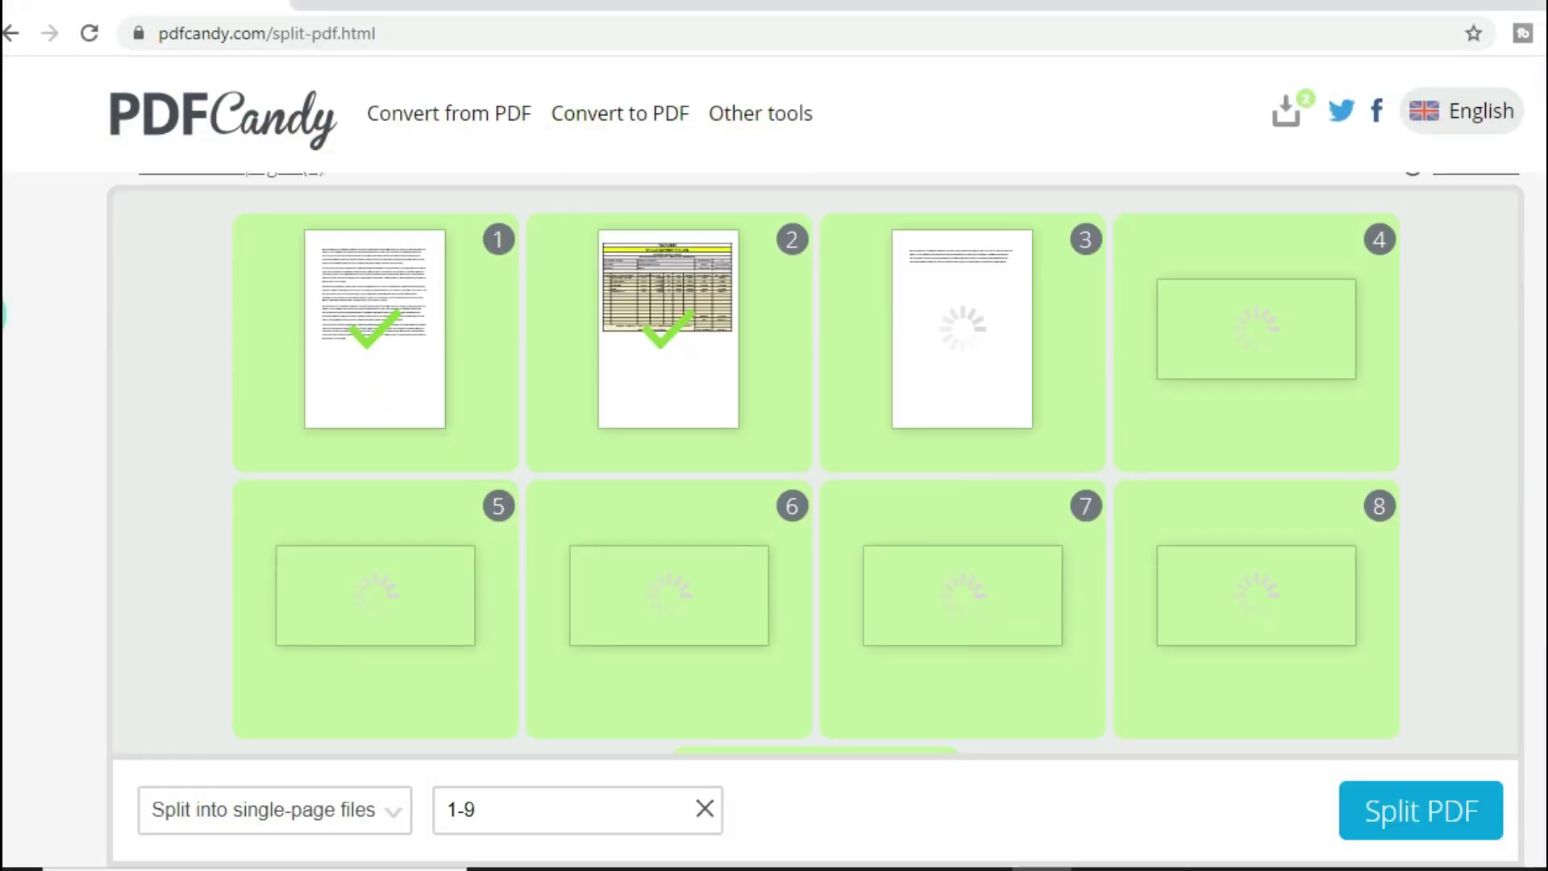
pyautogui.scroll(1, 1264, 556)
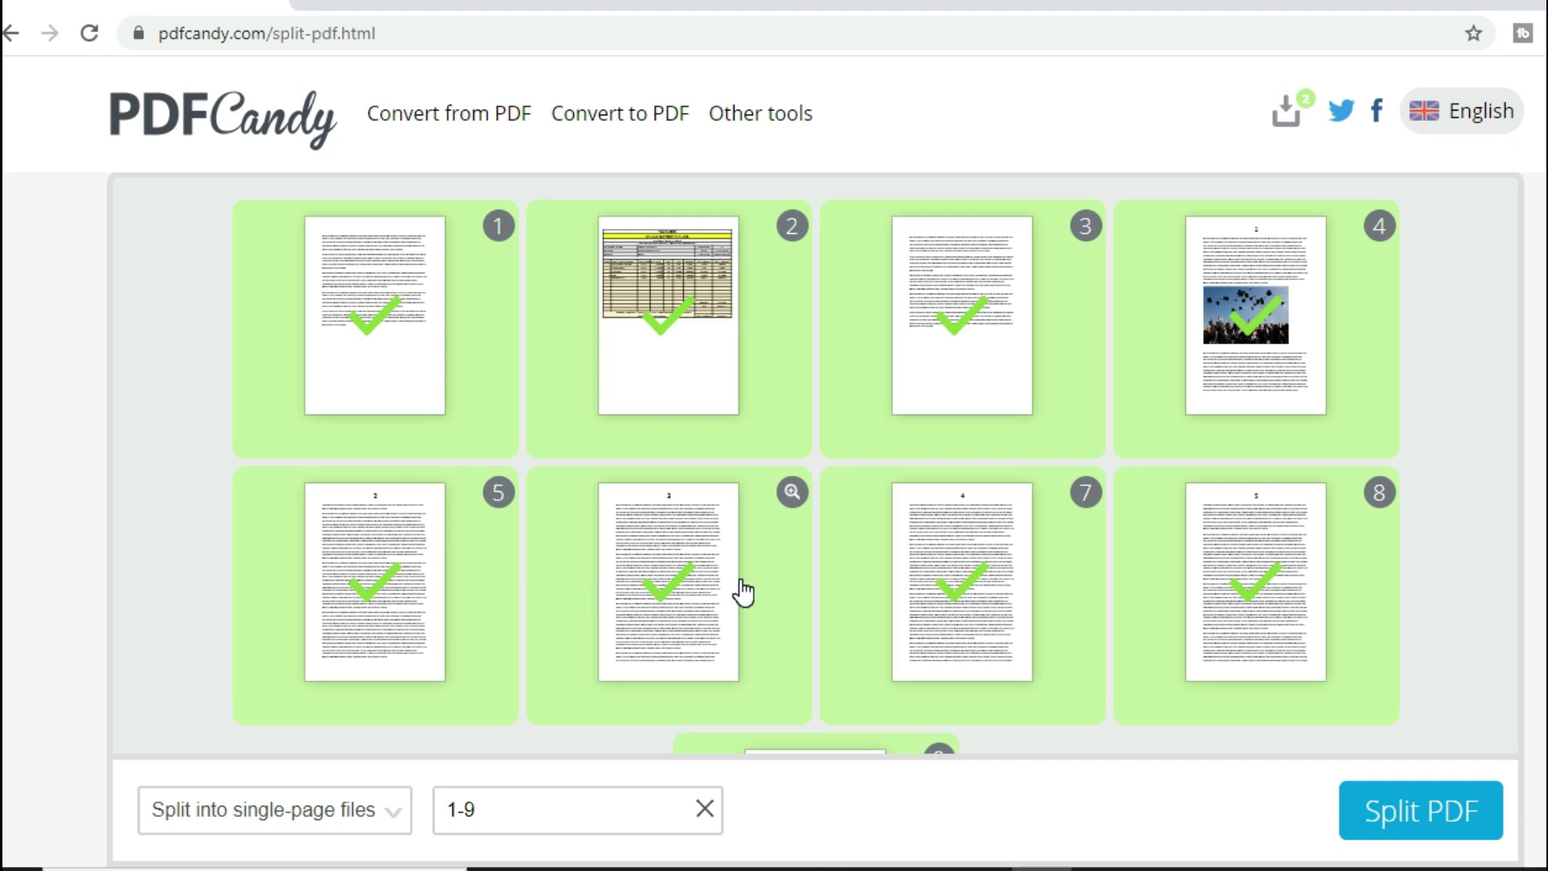
pyautogui.scroll(-1, 815, 463)
pyautogui.scroll(-4, 667, 476)
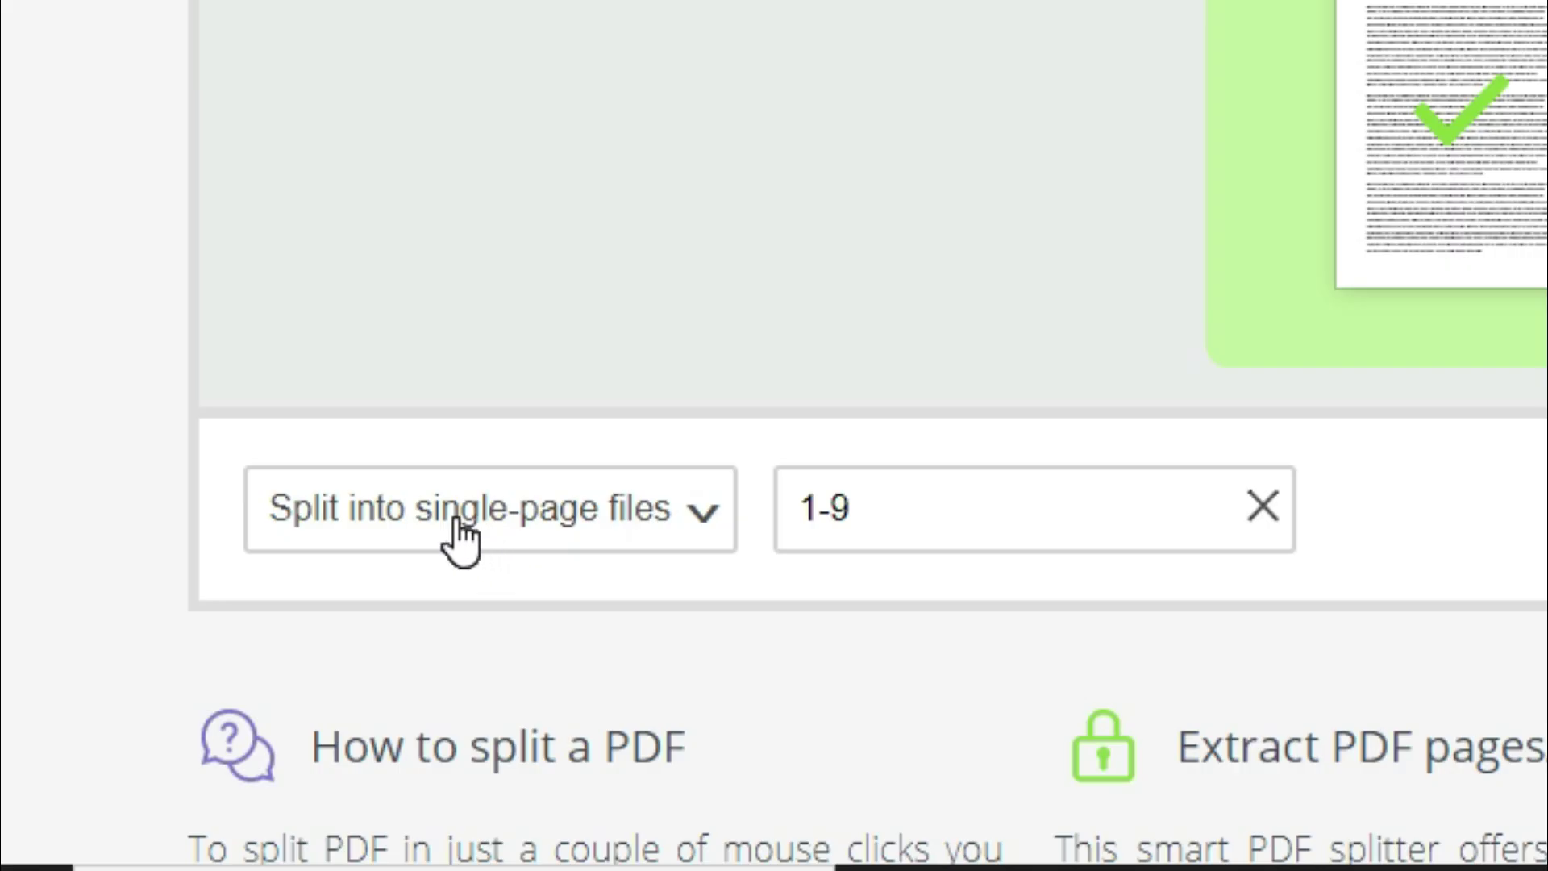
pyautogui.click(256, 675)
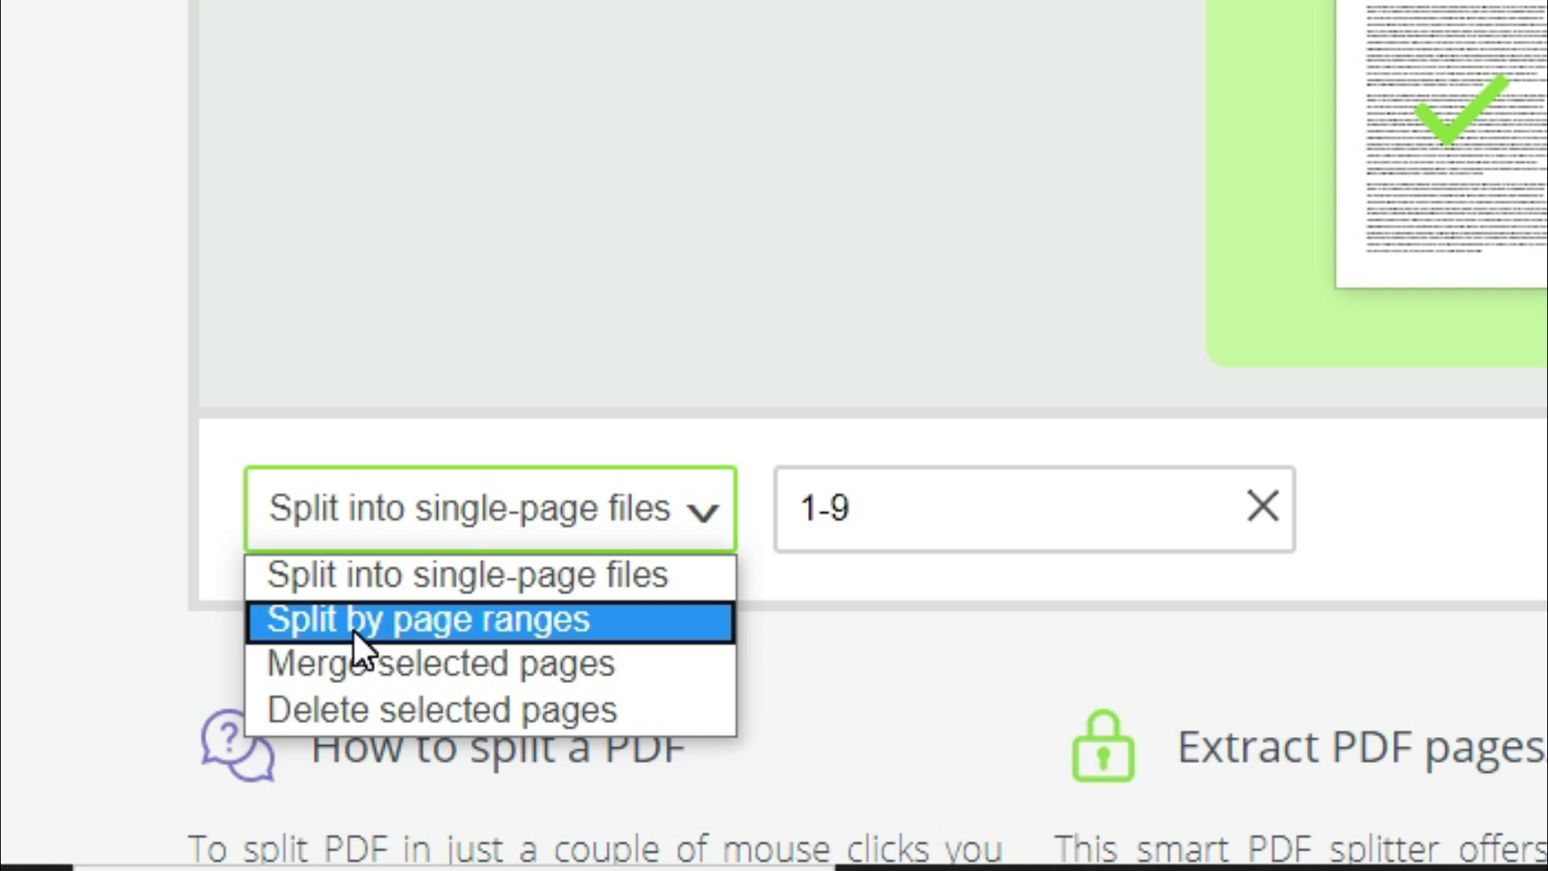
pyautogui.click(616, 623)
pyautogui.click(857, 516)
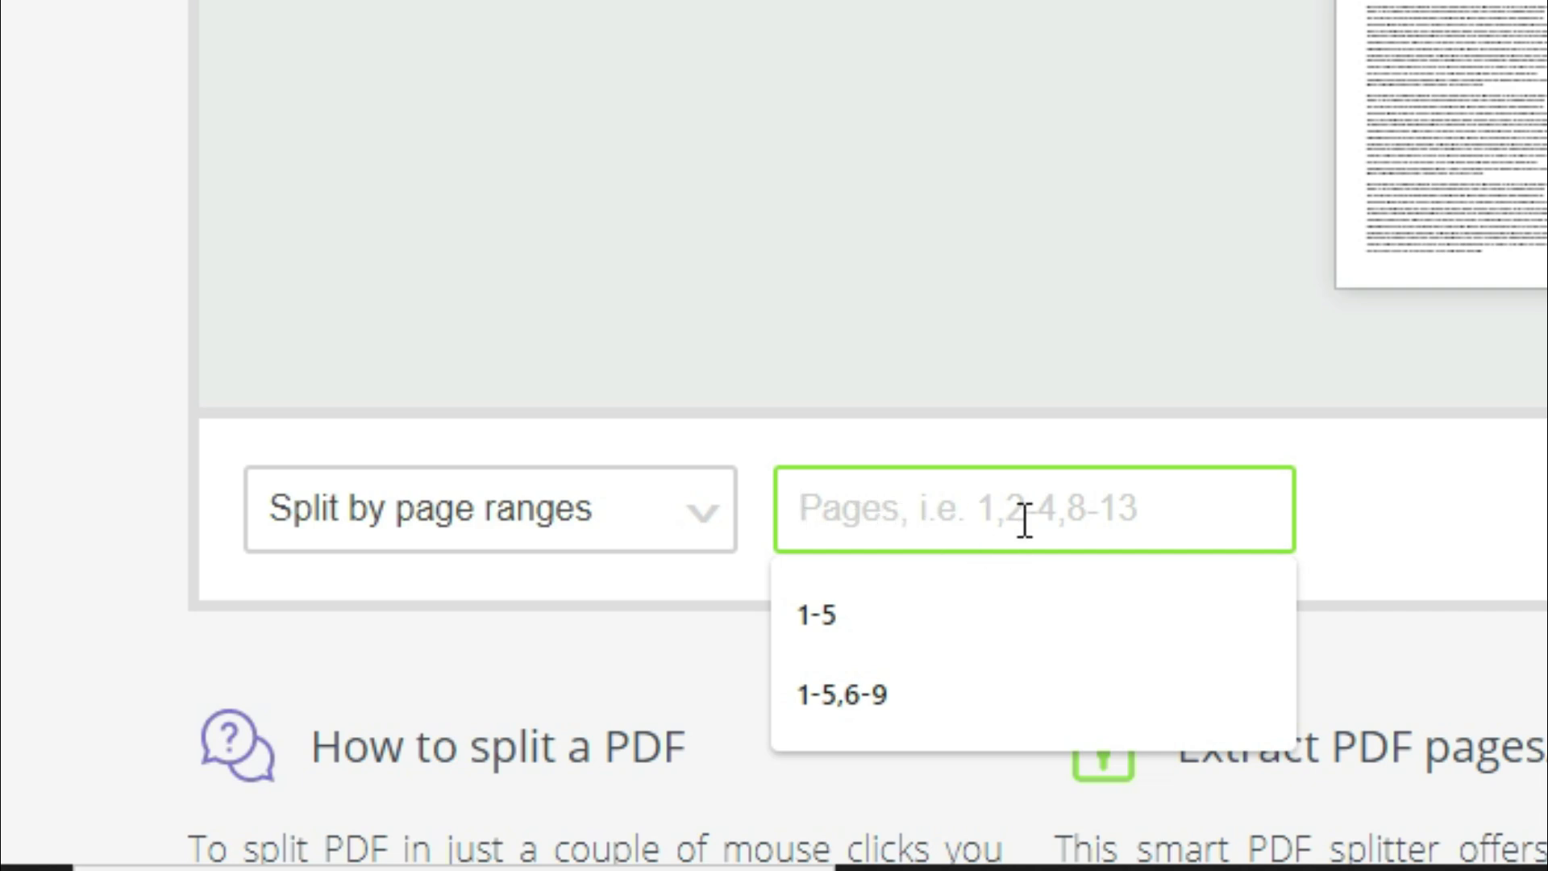
pyautogui.write('1')
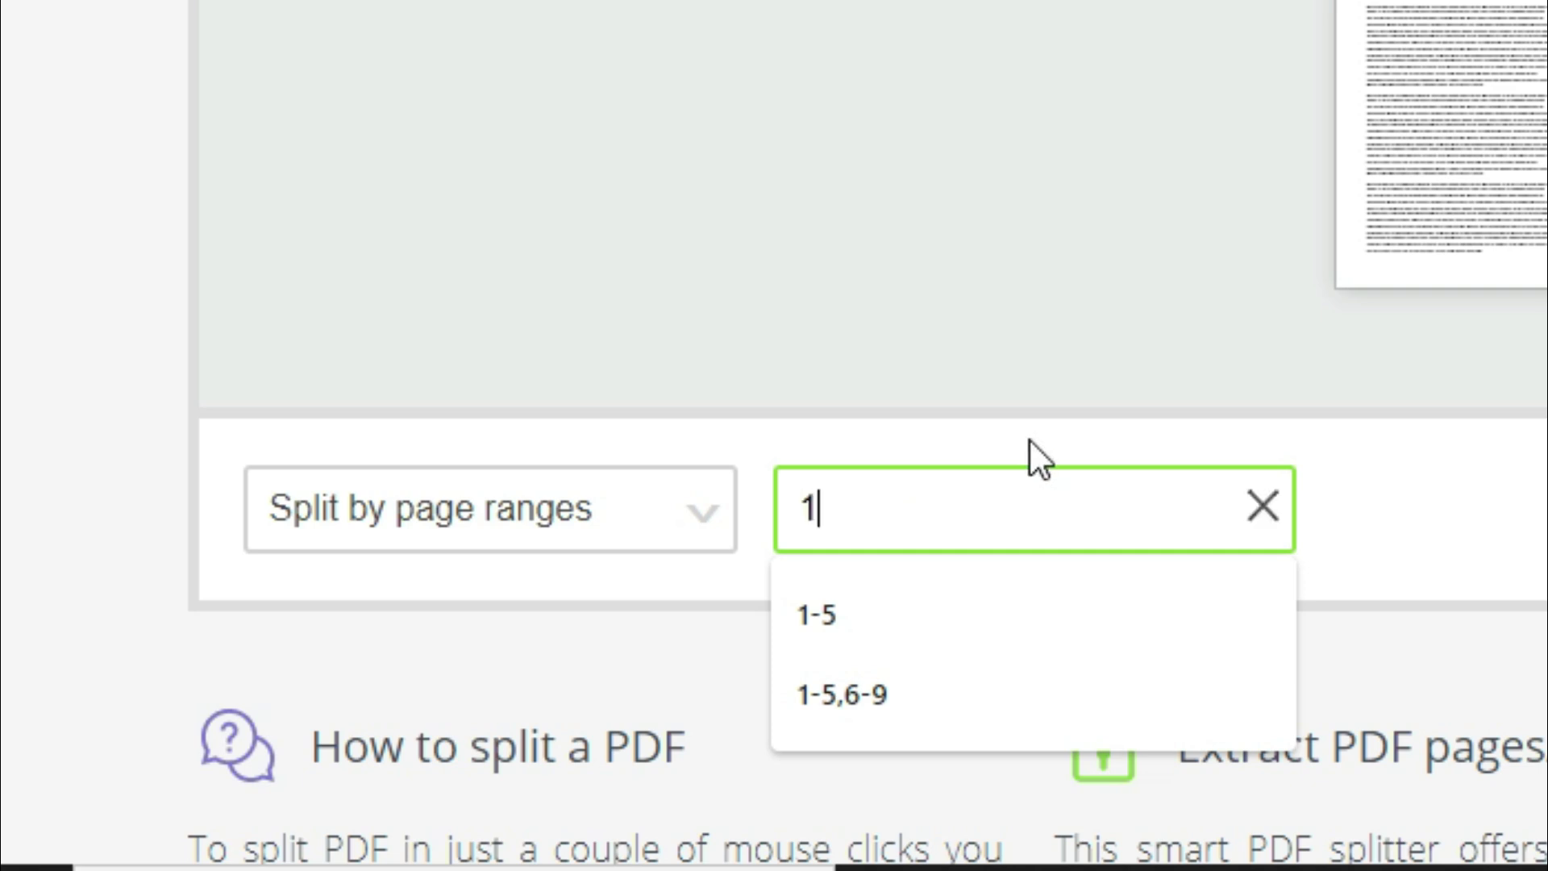
pyautogui.write('-5')
pyautogui.write(',')
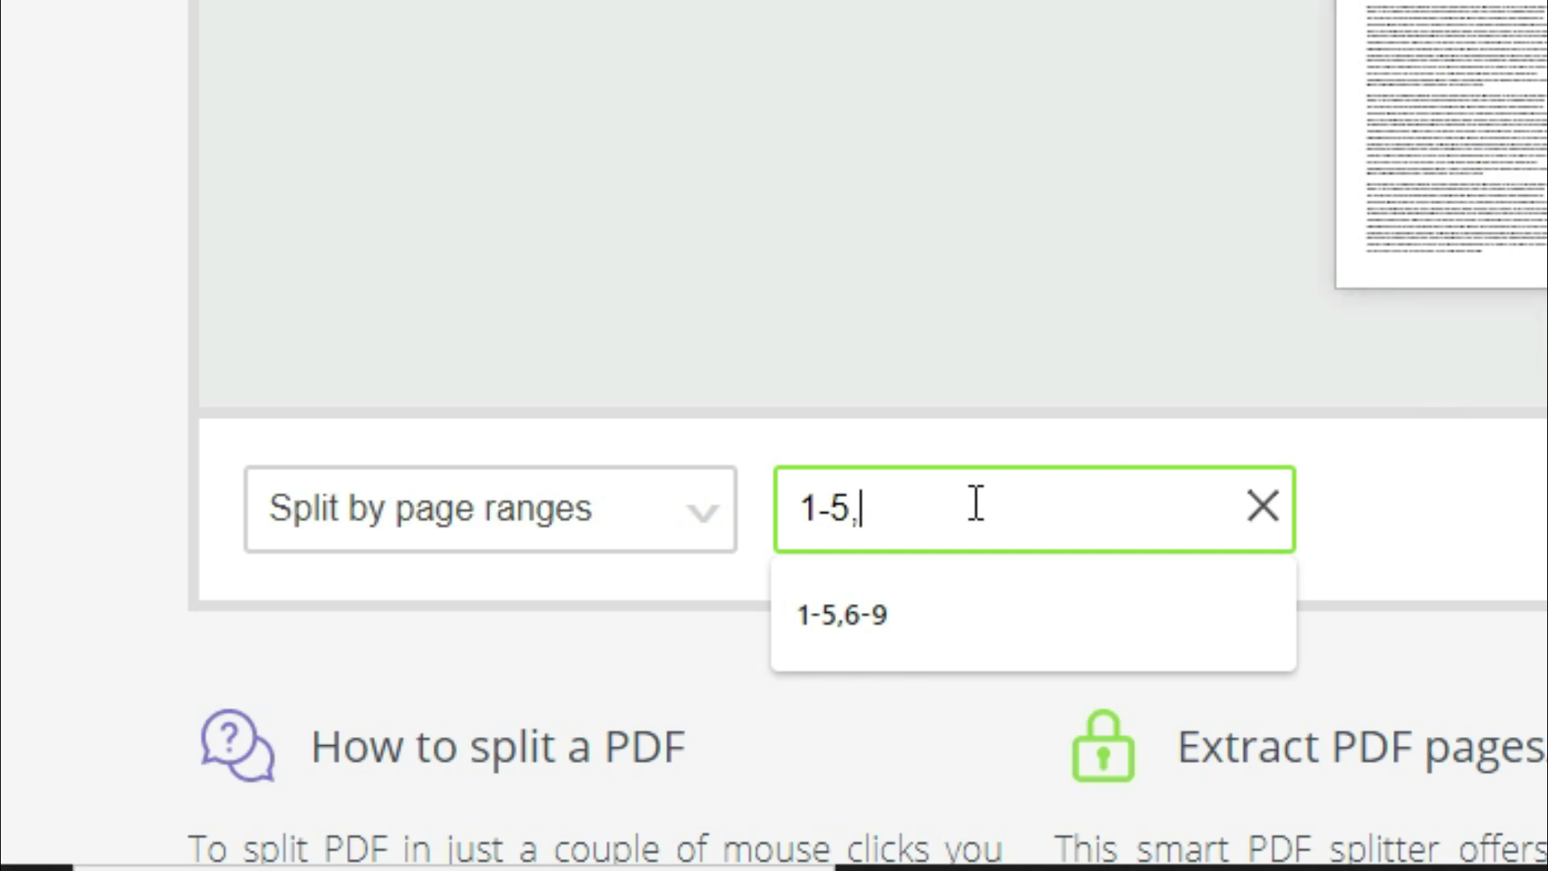
pyautogui.write('6-9')
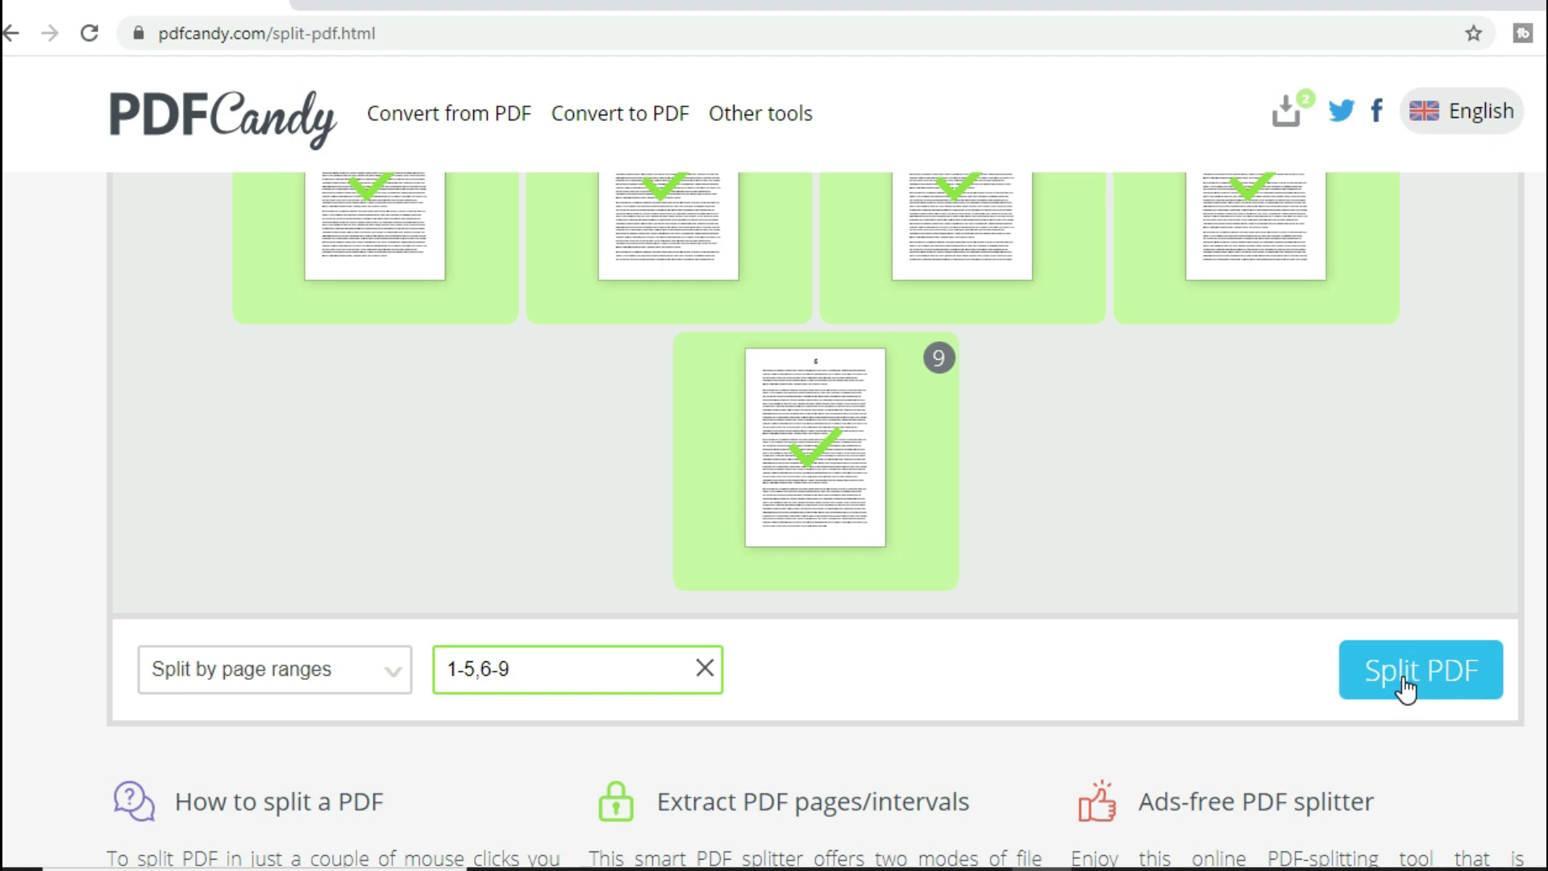
pyautogui.click(1404, 682)
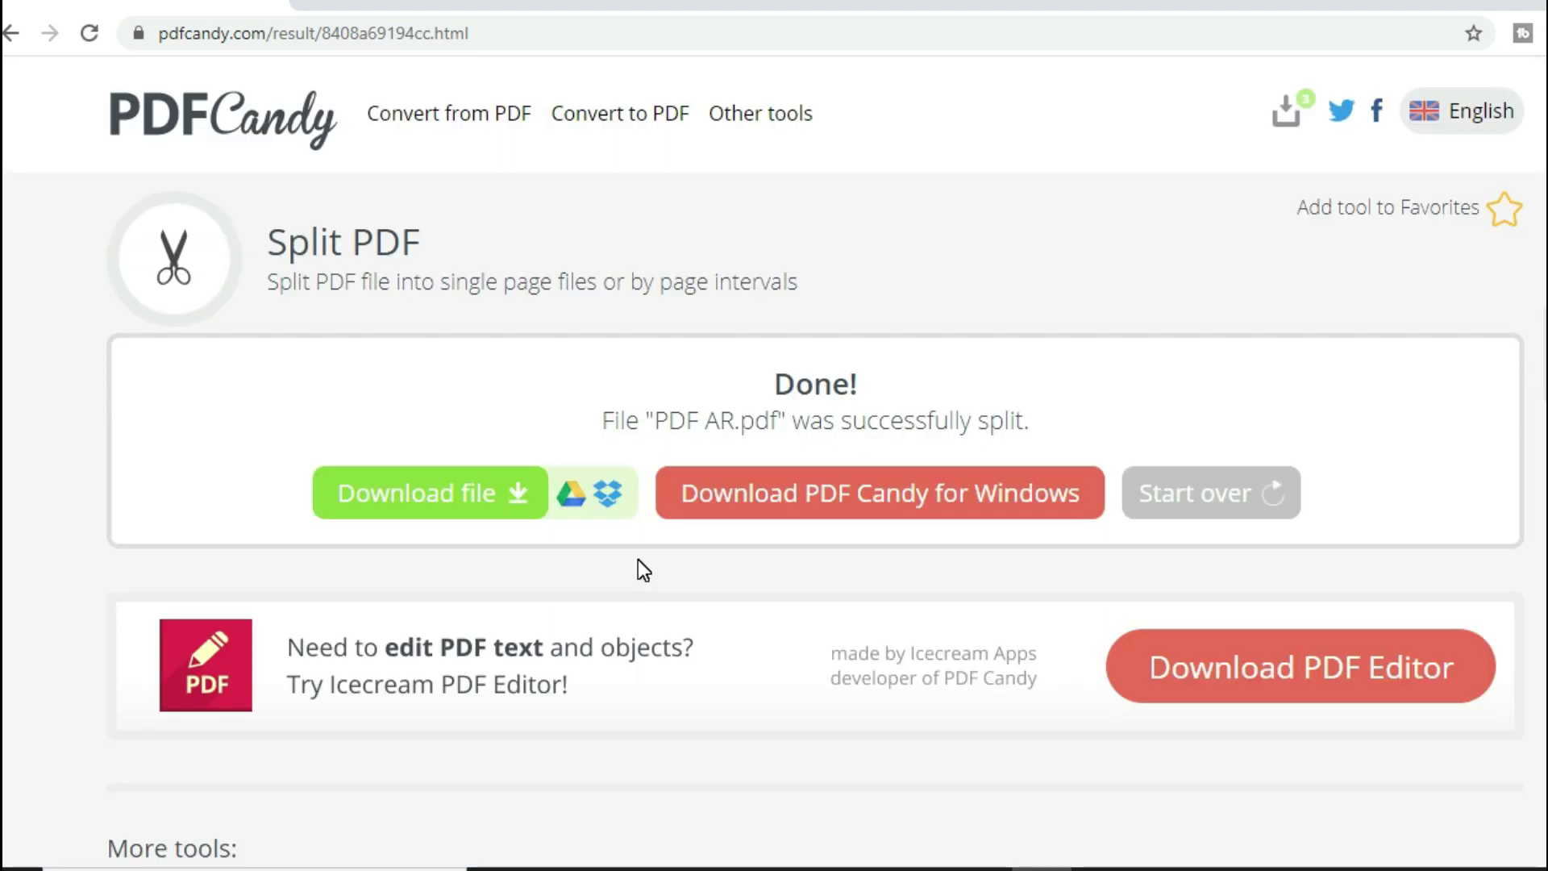
pyautogui.click(446, 504)
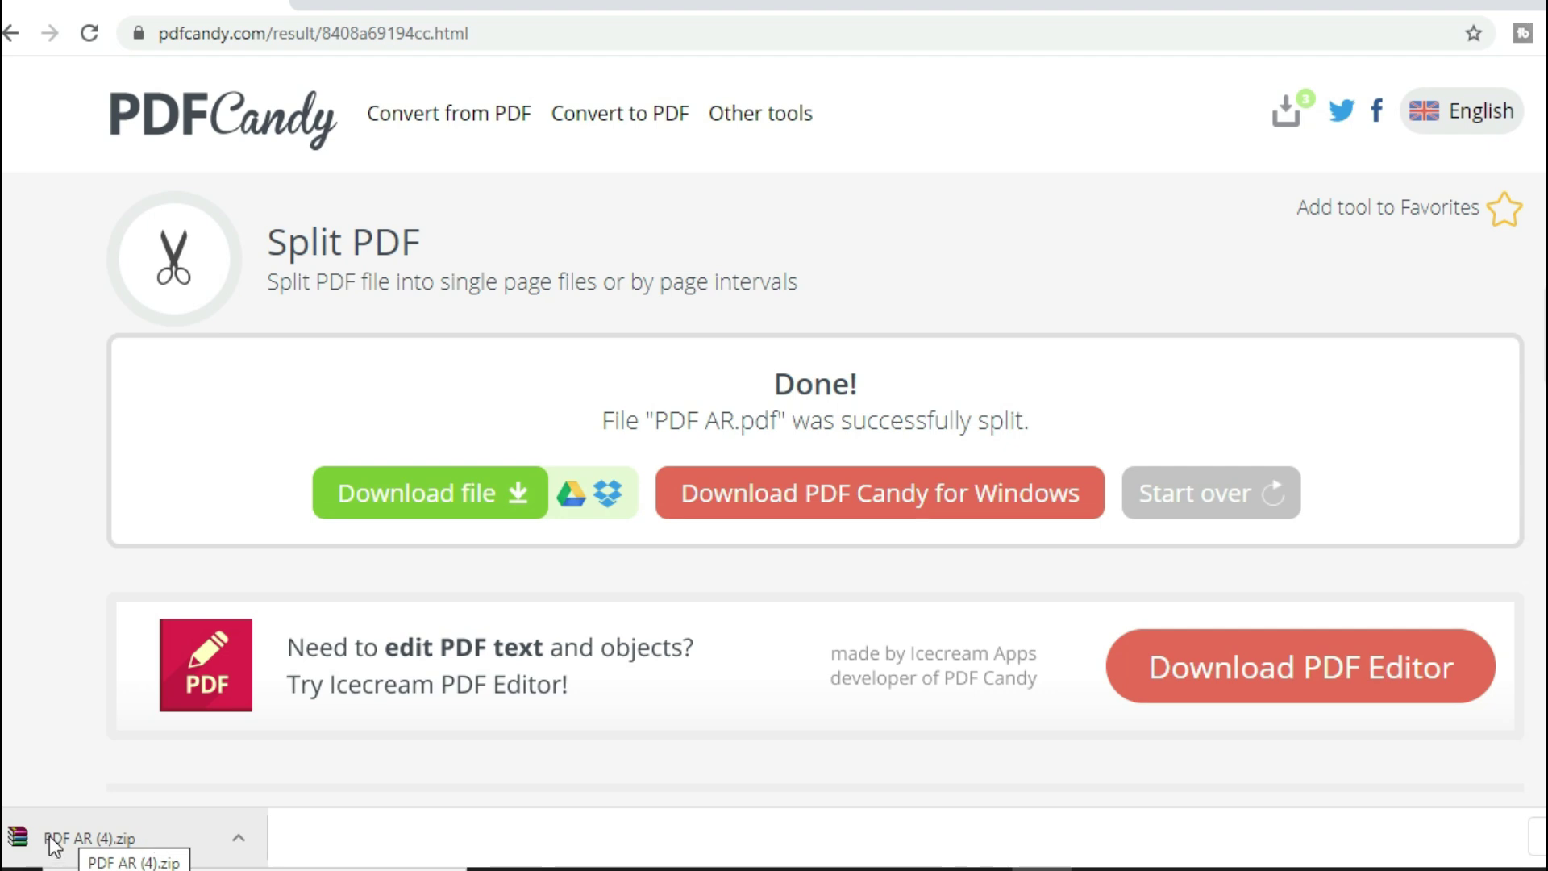
# - Open the downloaded PDF AR (4).zip in WinRAR, dismiss the licence reminder, and view PDF AR_006-009.pdf from the archive
pyautogui.click(160, 853)
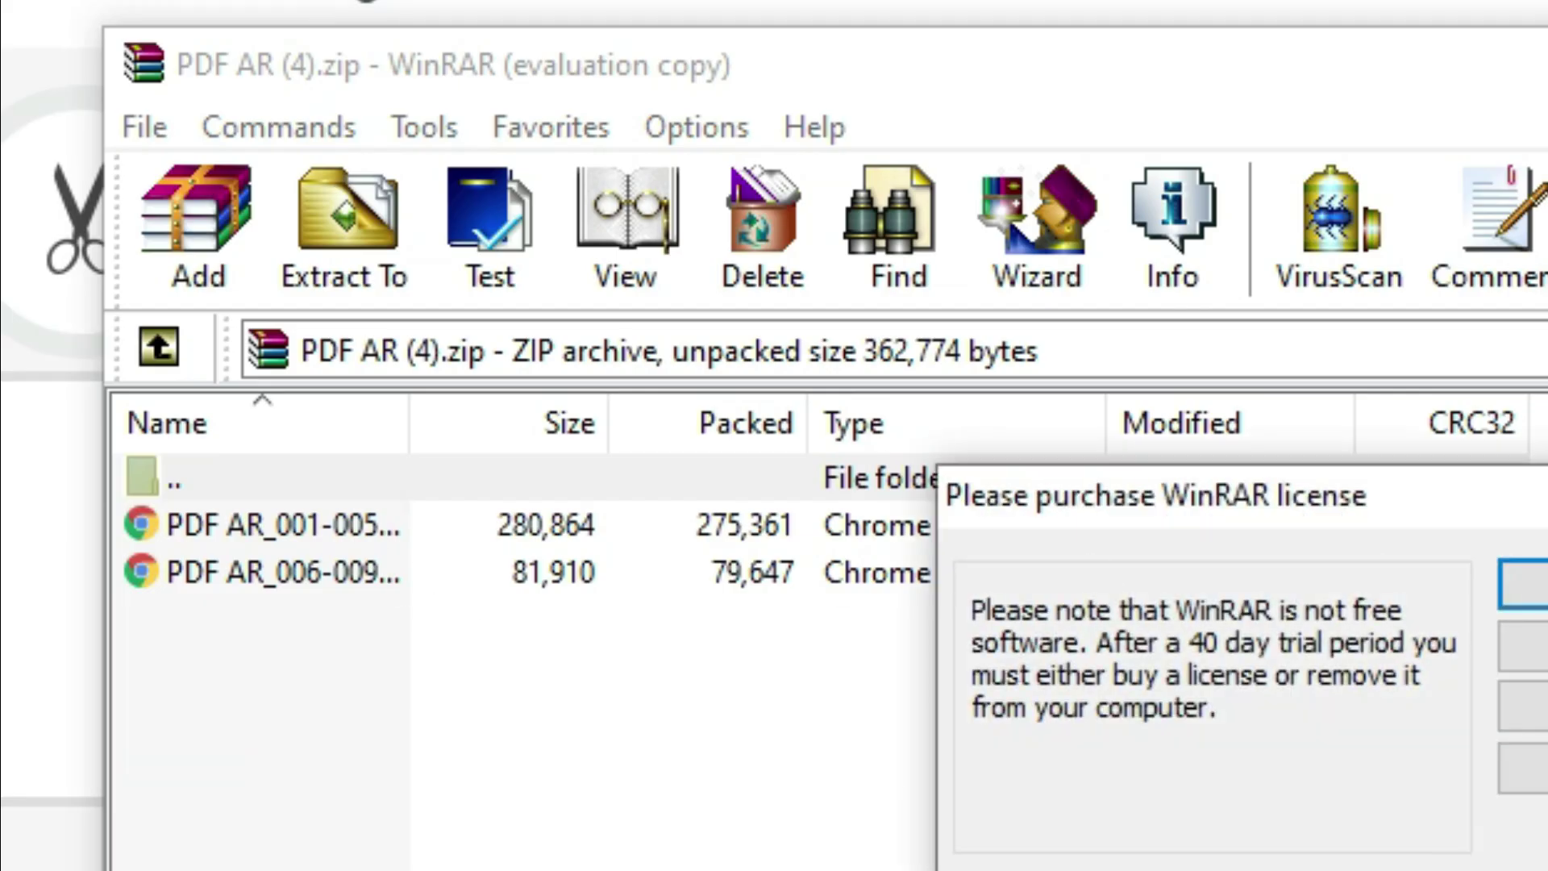
pyautogui.press('Escape')
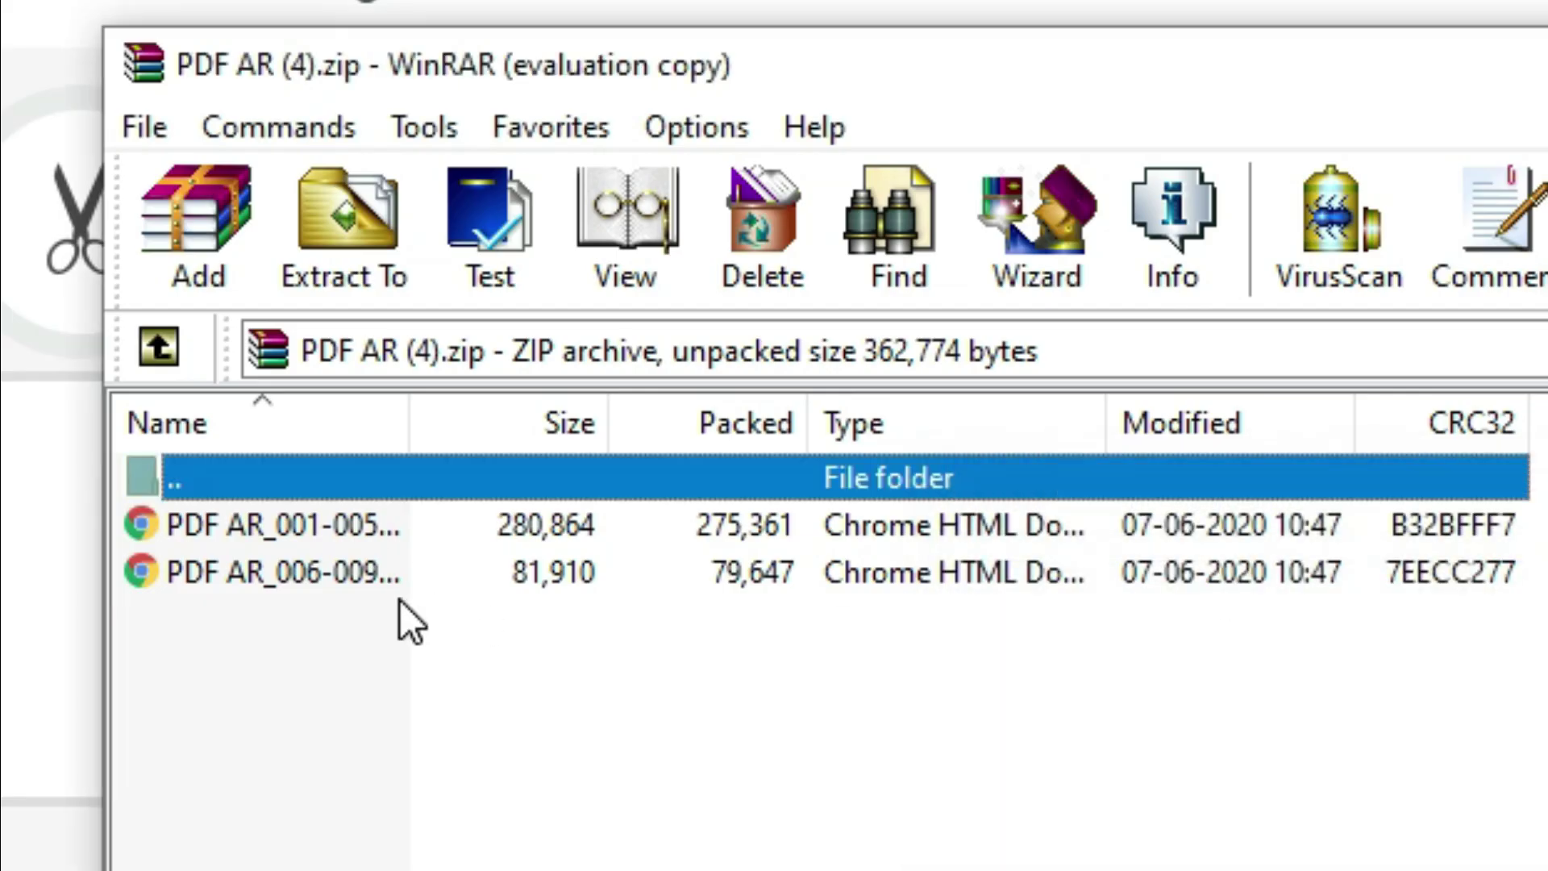
pyautogui.click(362, 535)
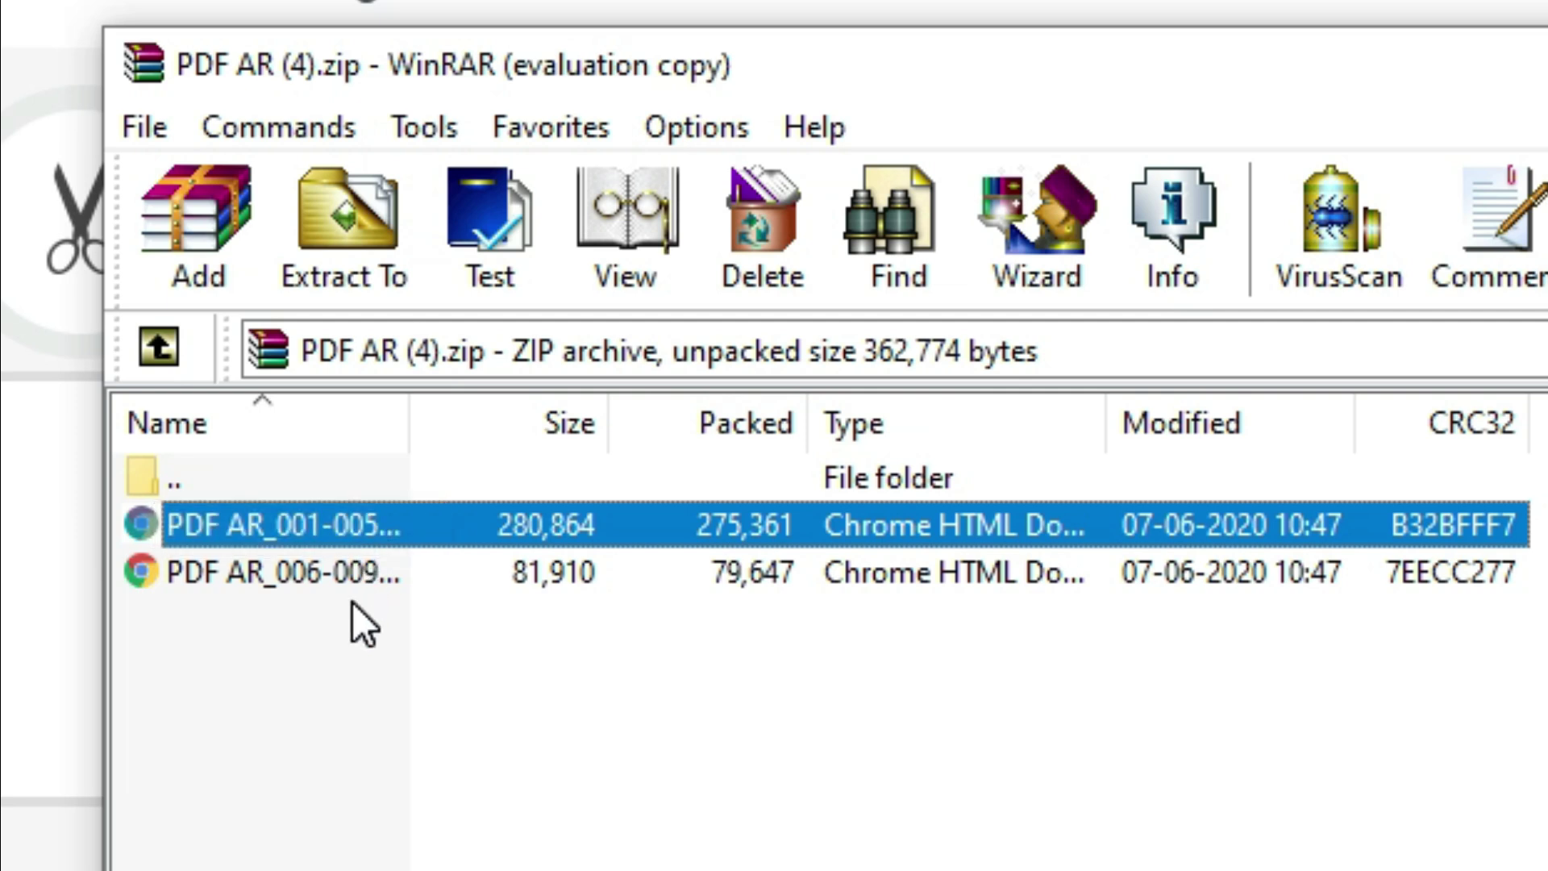
pyautogui.click(313, 584)
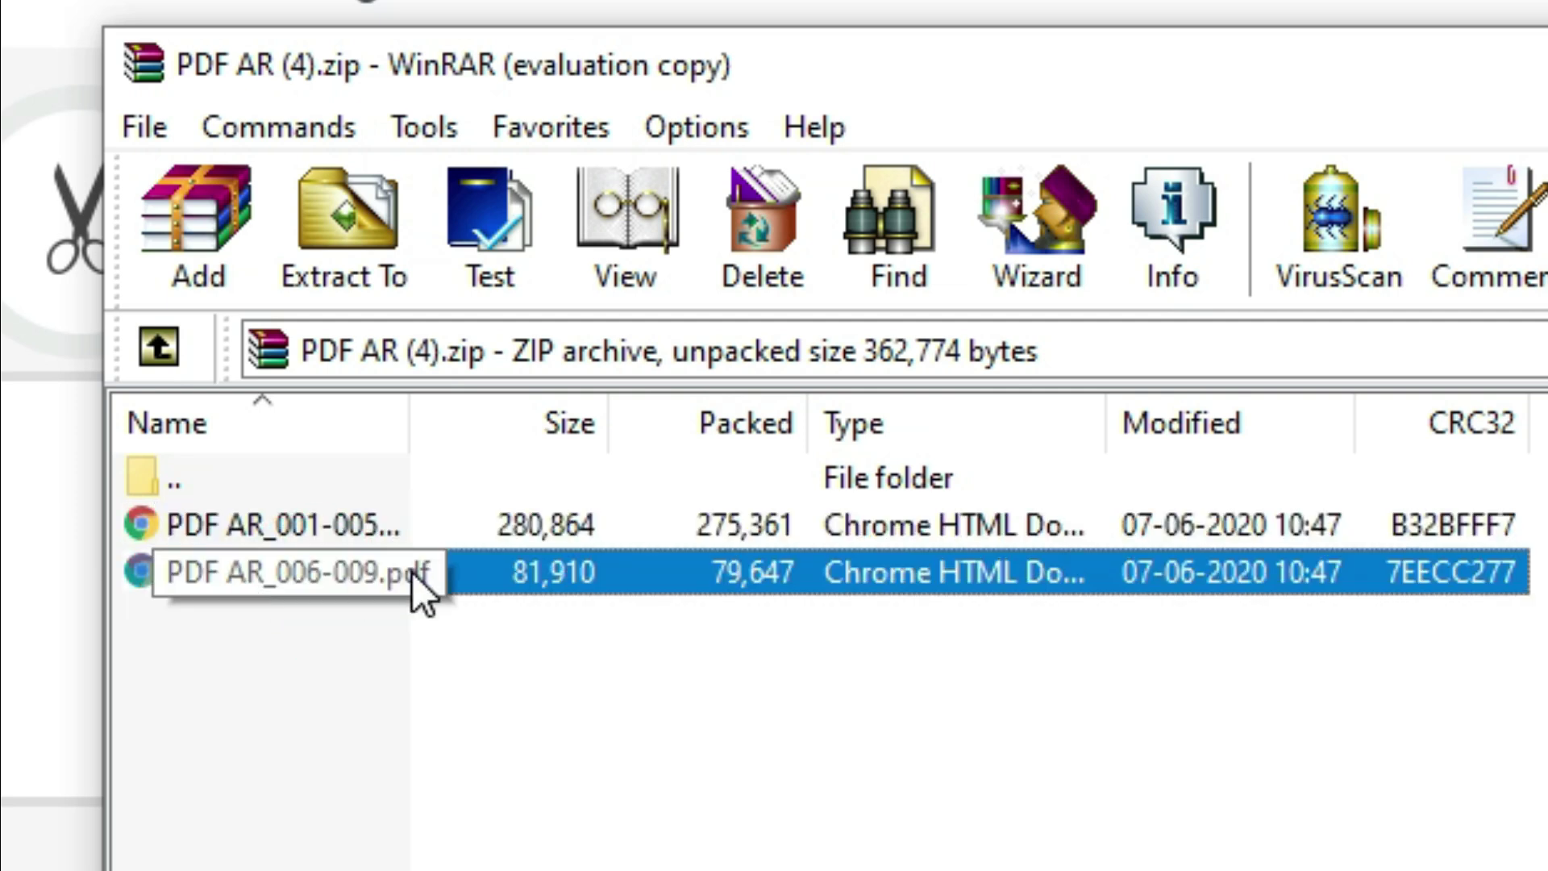
pyautogui.doubleClick(483, 573)
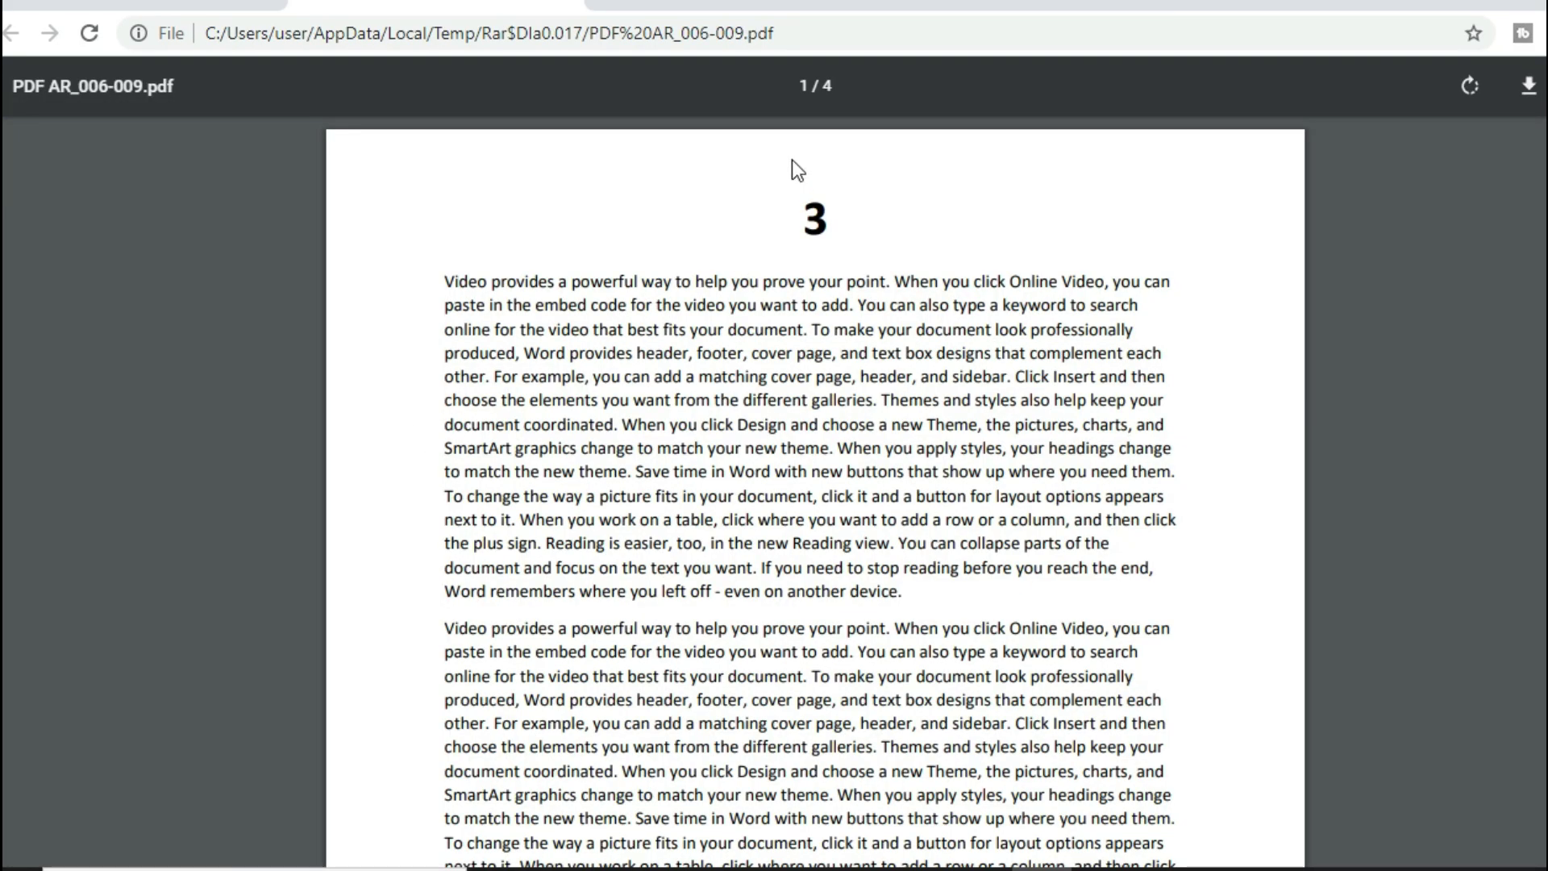
# - Check the page count of PDF AR_006-009.pdf and close the file
pyautogui.click(806, 87)
pyautogui.click(830, 95)
pyautogui.click(592, 6)
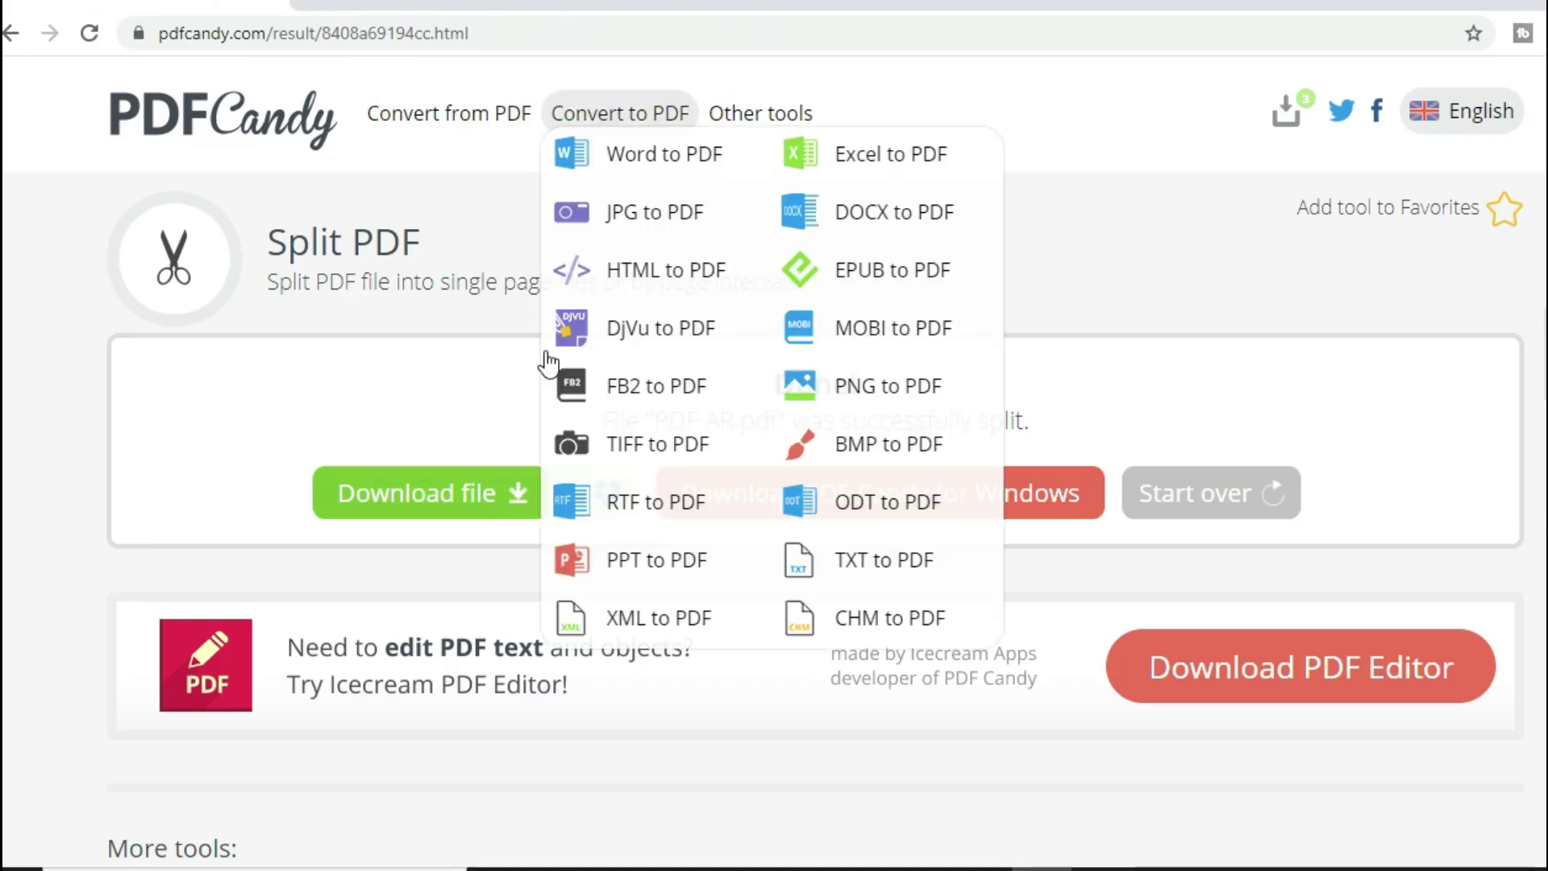
# - Reopen PDF AR (4).zip from the browser's downloads, view PDF AR_001-005.pdf from the archive, and return to the Split PDF result page
pyautogui.click(487, 495)
pyautogui.hotkey('ctrl', 'j')
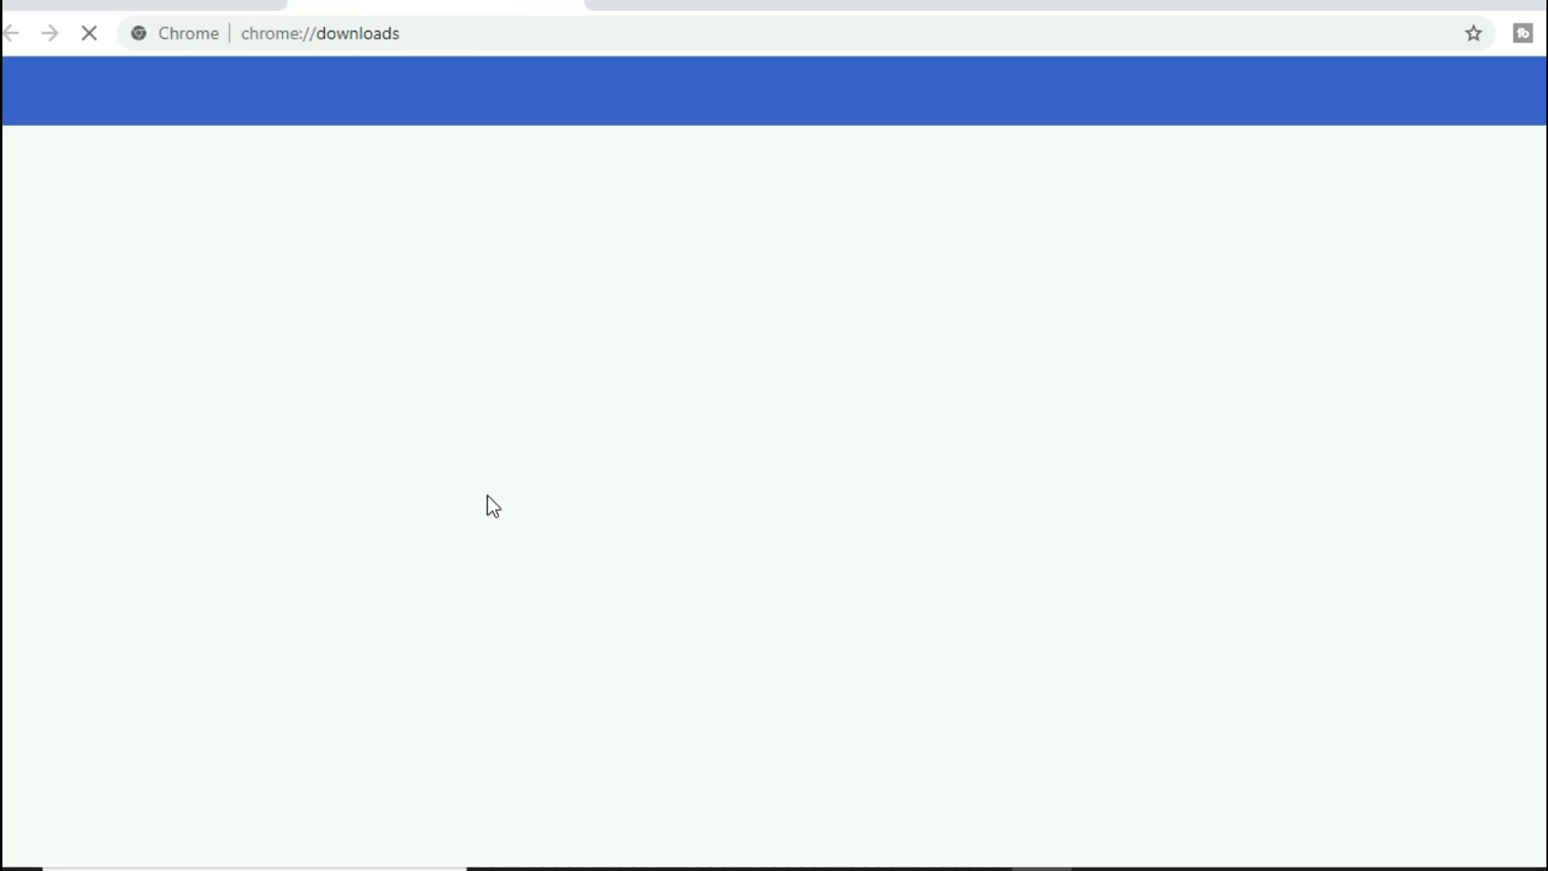
pyautogui.doubleClick(606, 260)
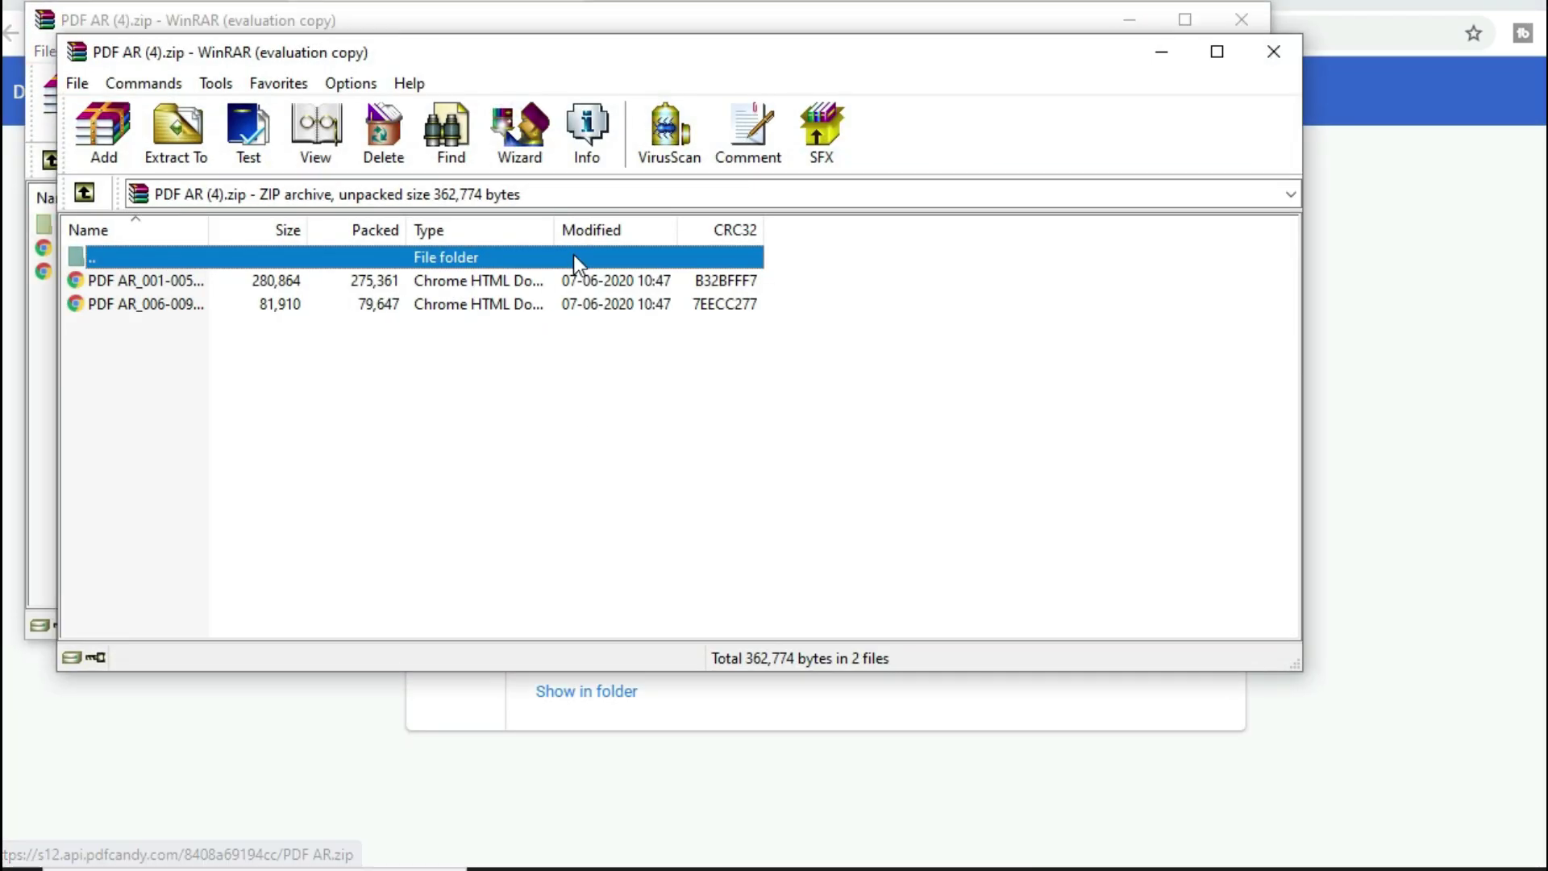
pyautogui.doubleClick(216, 278)
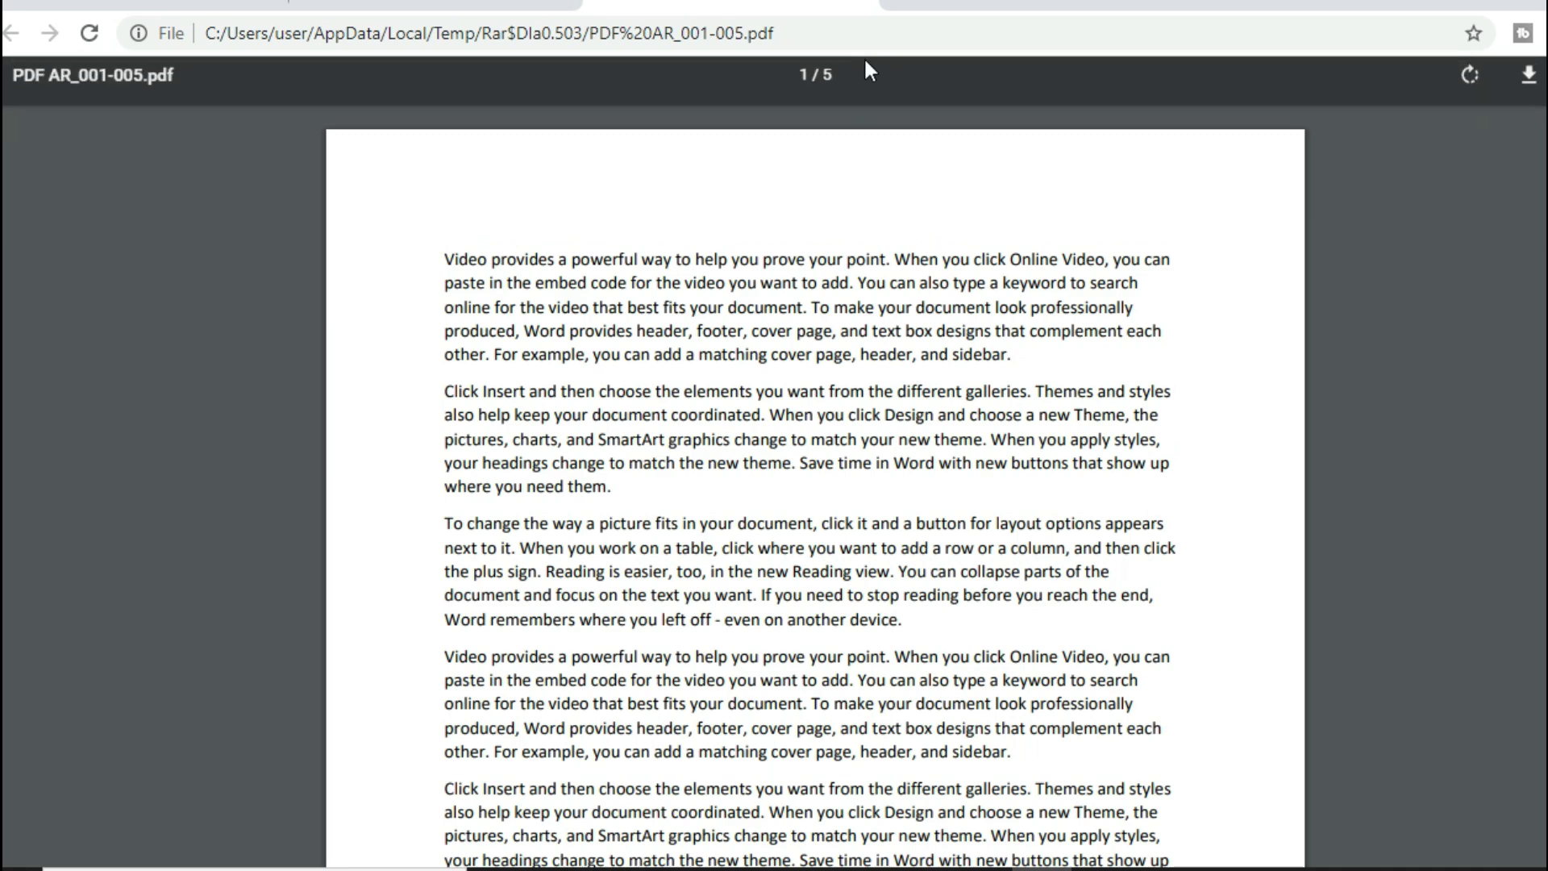
pyautogui.click(864, 7)
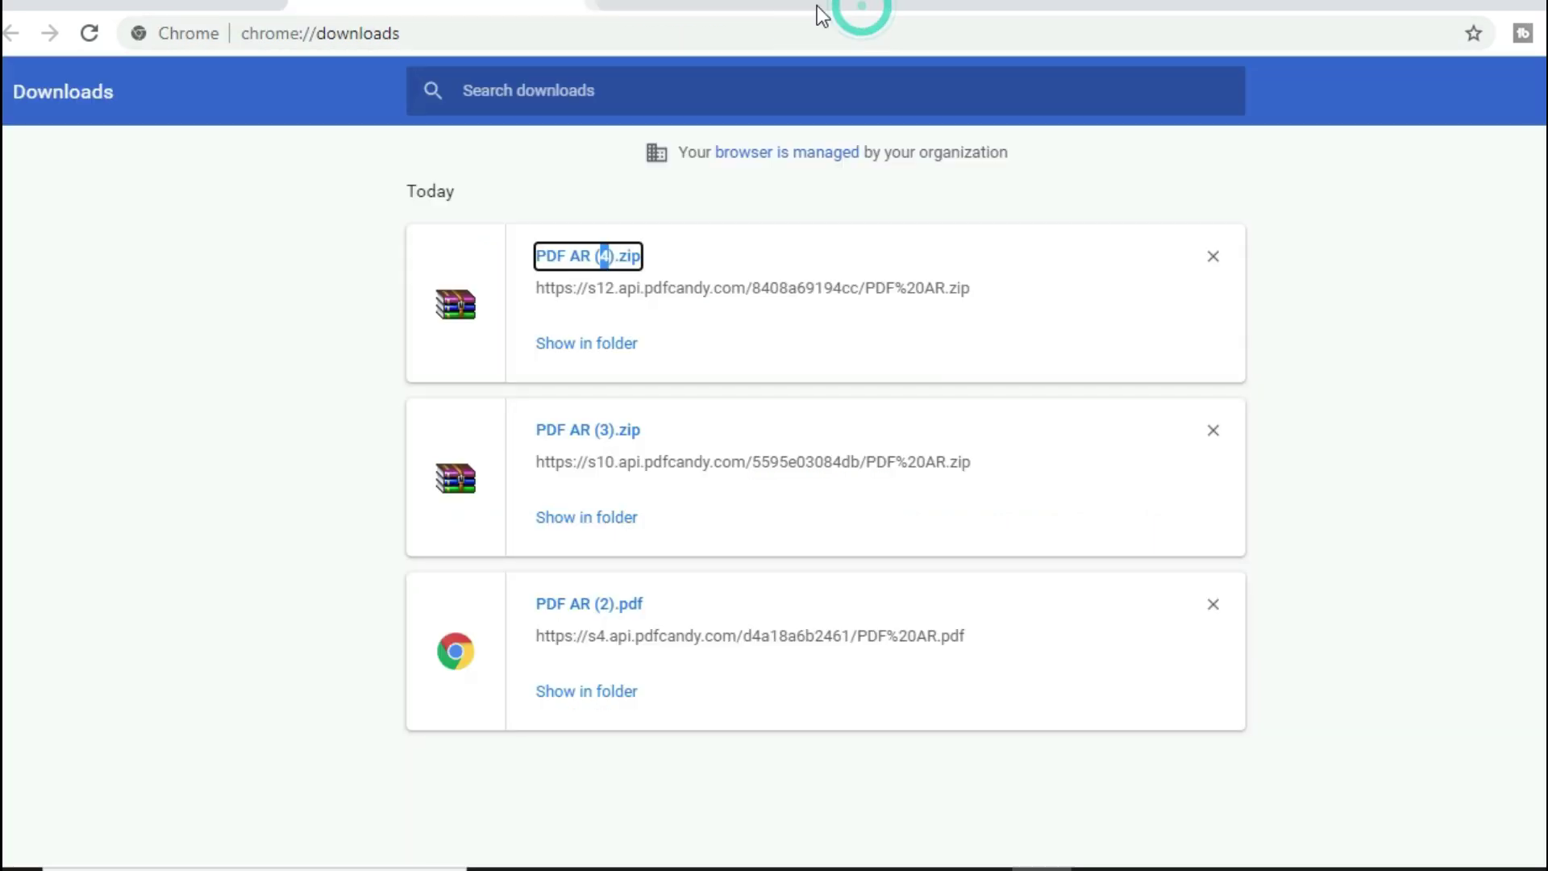
pyautogui.click(569, 7)
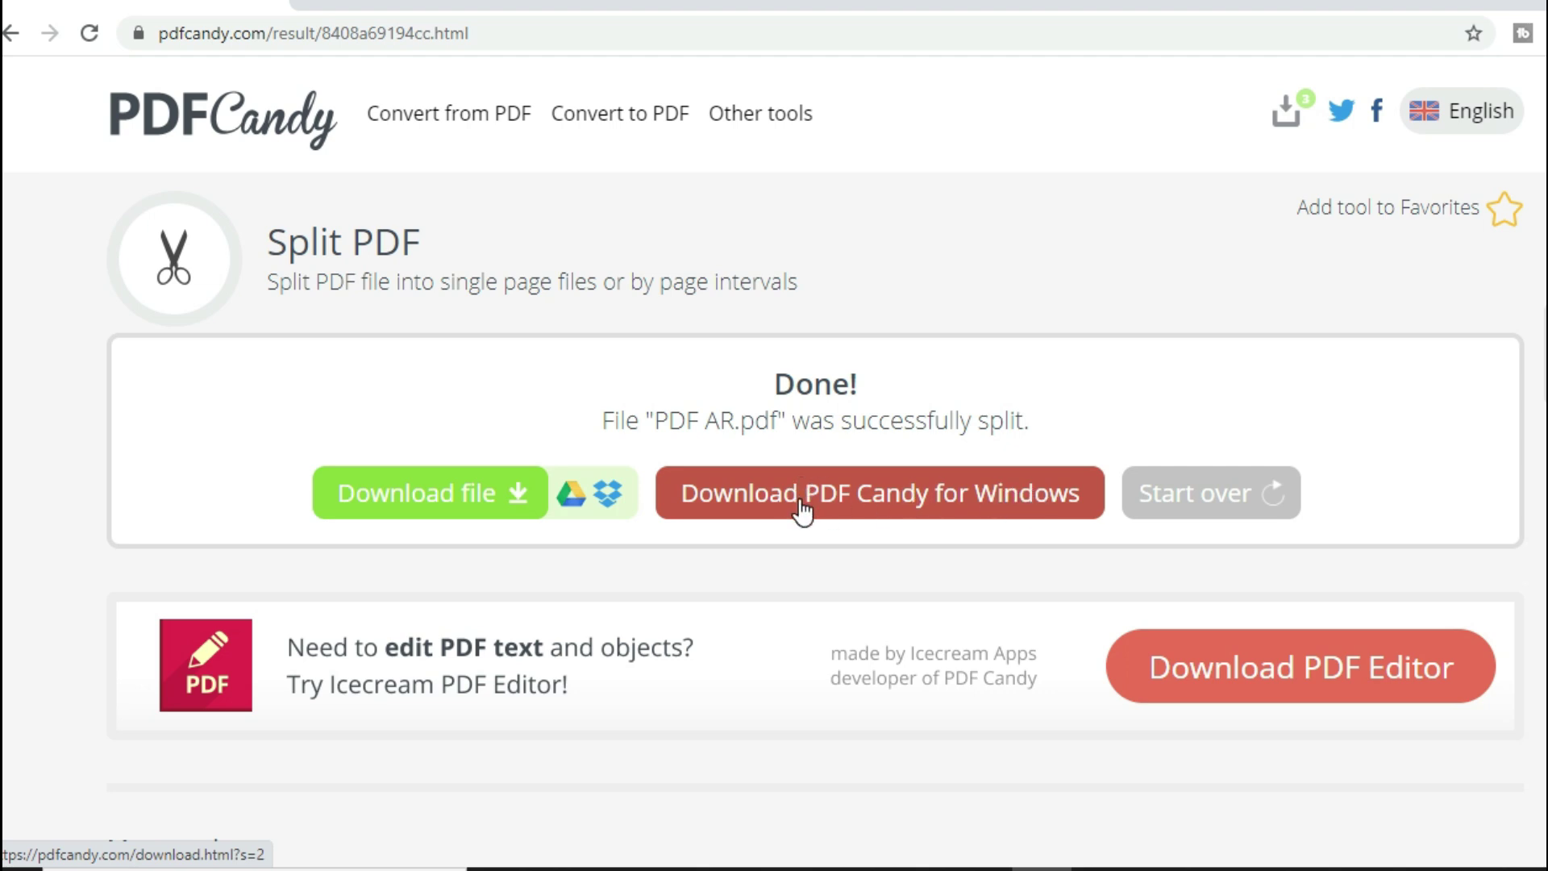
# - Open the PDF Candy for Windows page and examine its feature list, highlighting the conversion, privacy, OCR and no-internet entries
pyautogui.click(888, 500)
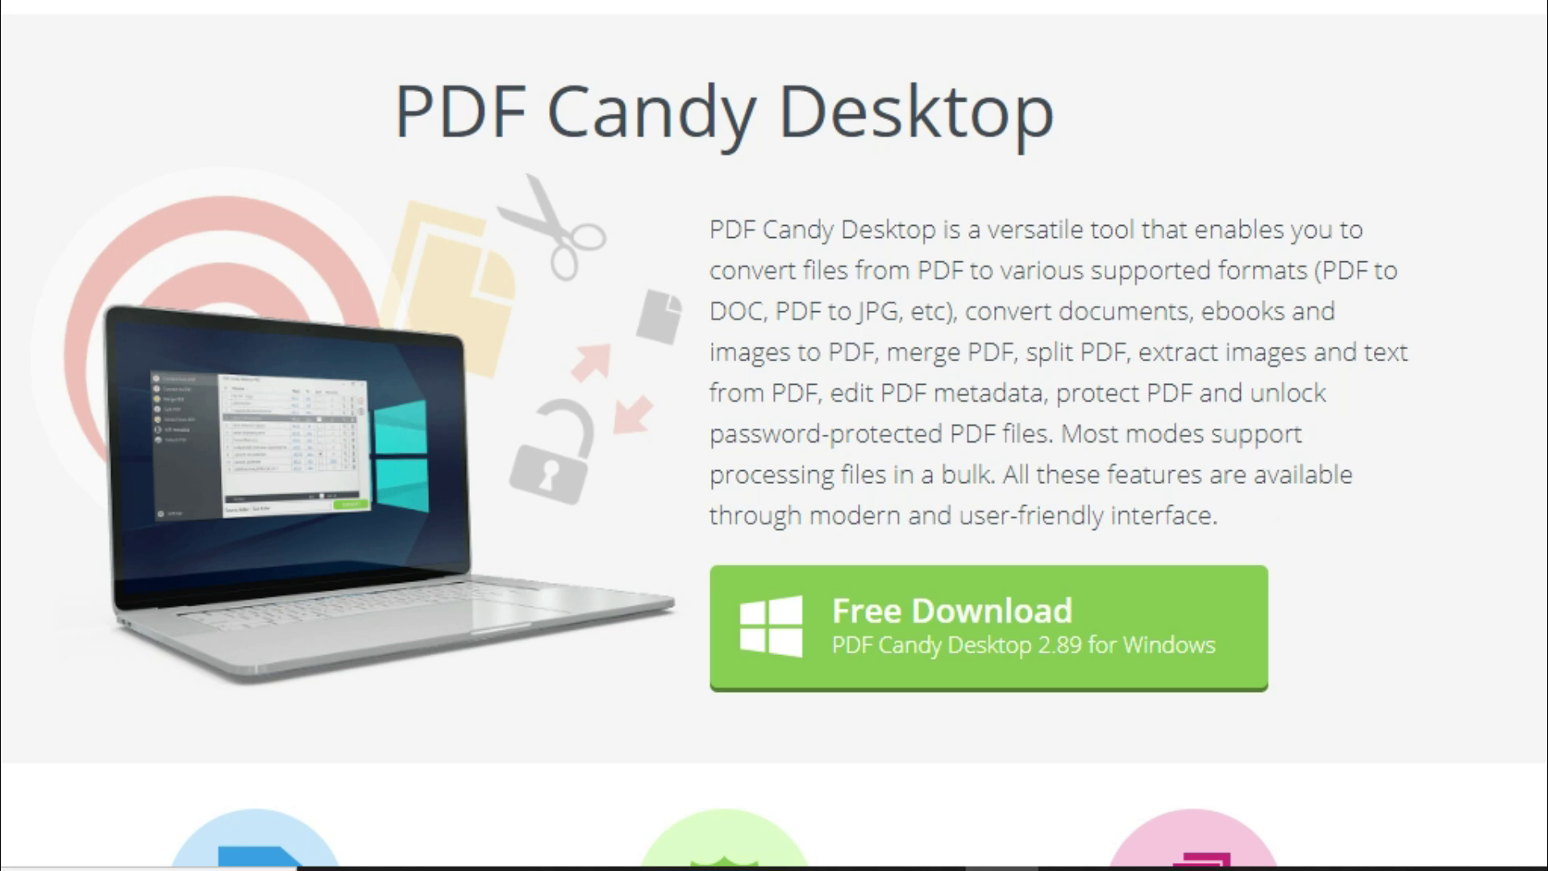
pyautogui.scroll(-2, 774, 436)
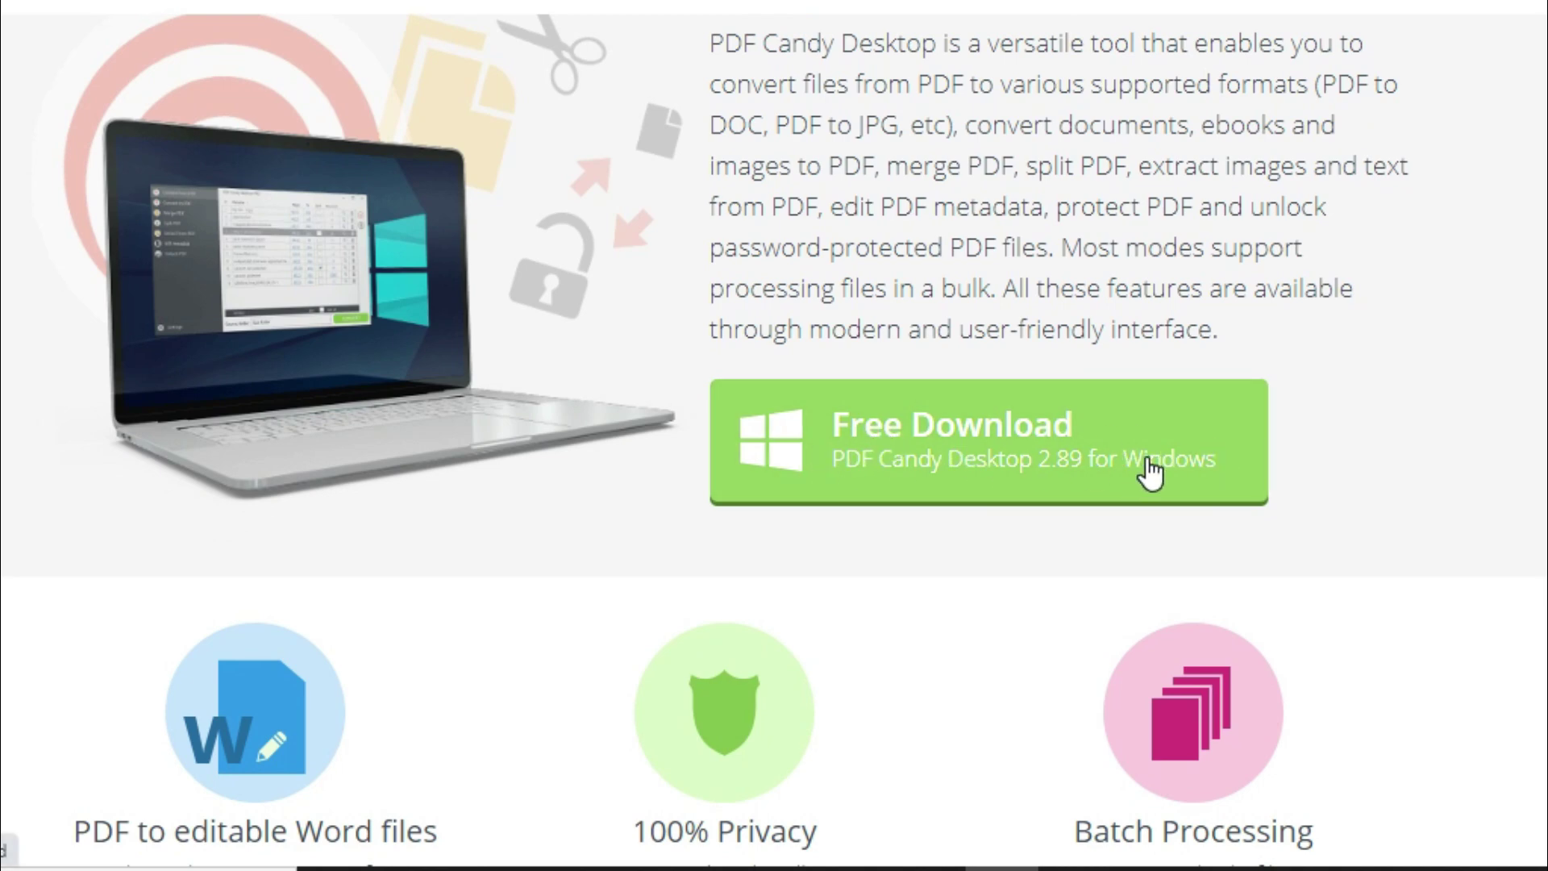
pyautogui.scroll(-3, 774, 435)
pyautogui.scroll(-3, 774, 435)
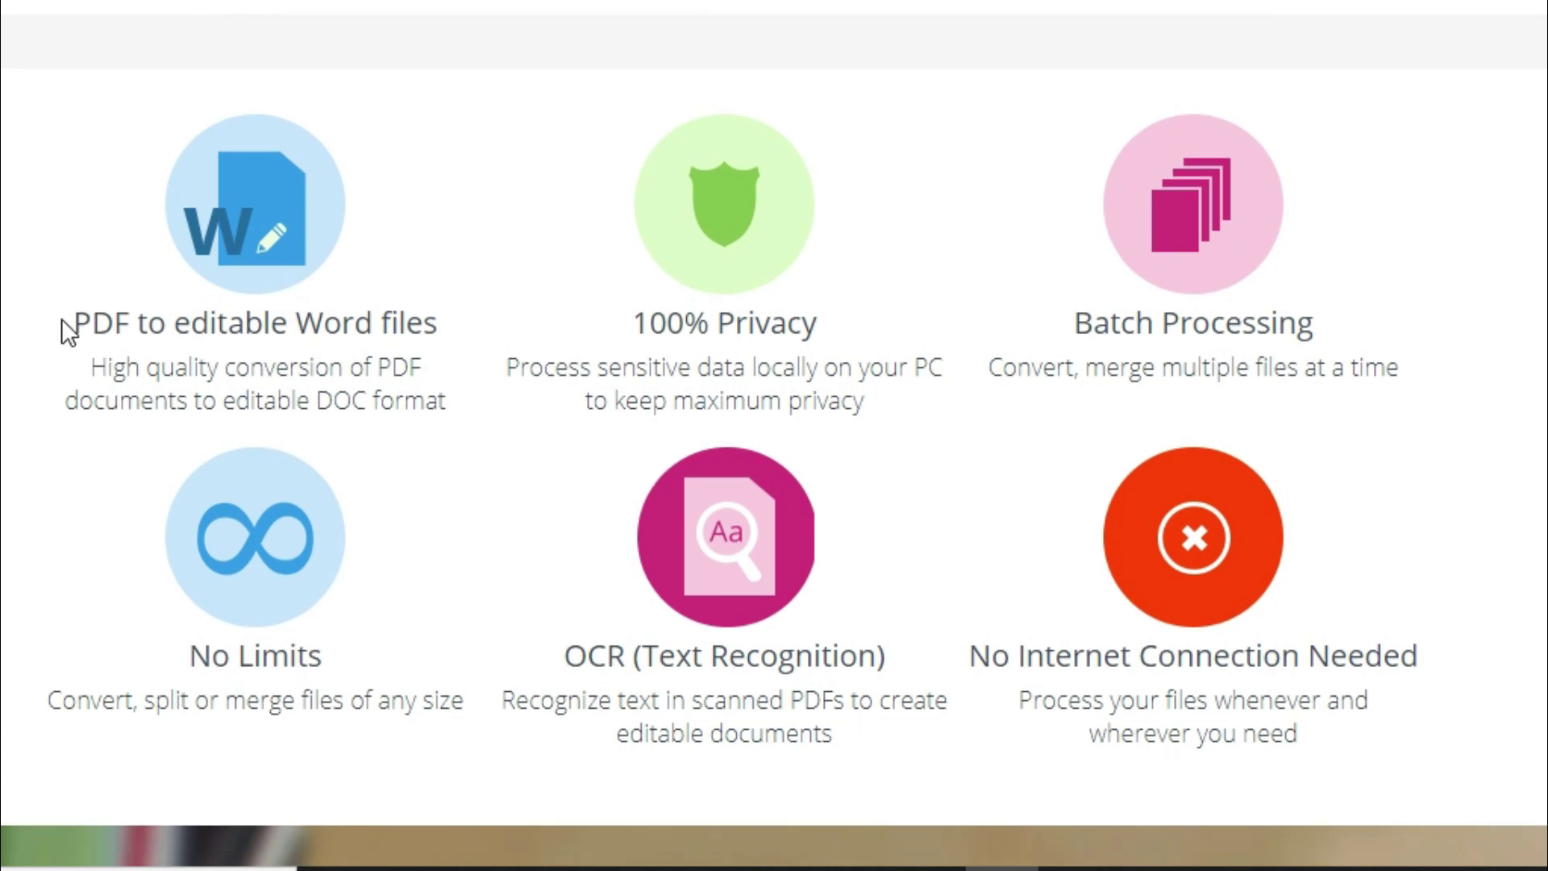
pyautogui.moveTo(59, 319); pyautogui.dragTo(442, 413)
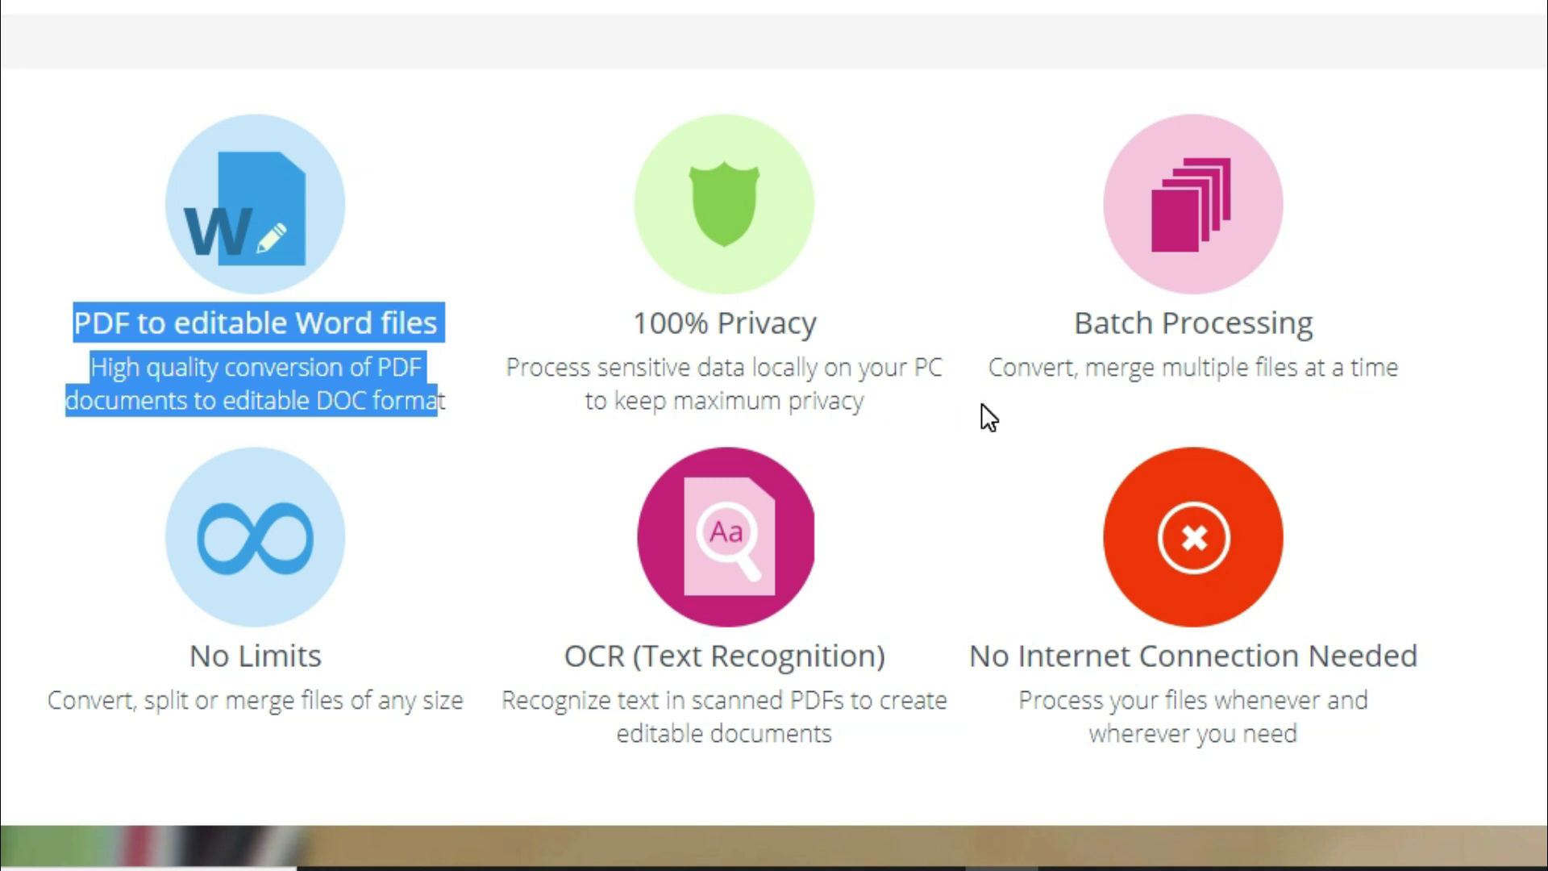
pyautogui.moveTo(1072, 318); pyautogui.dragTo(1430, 395)
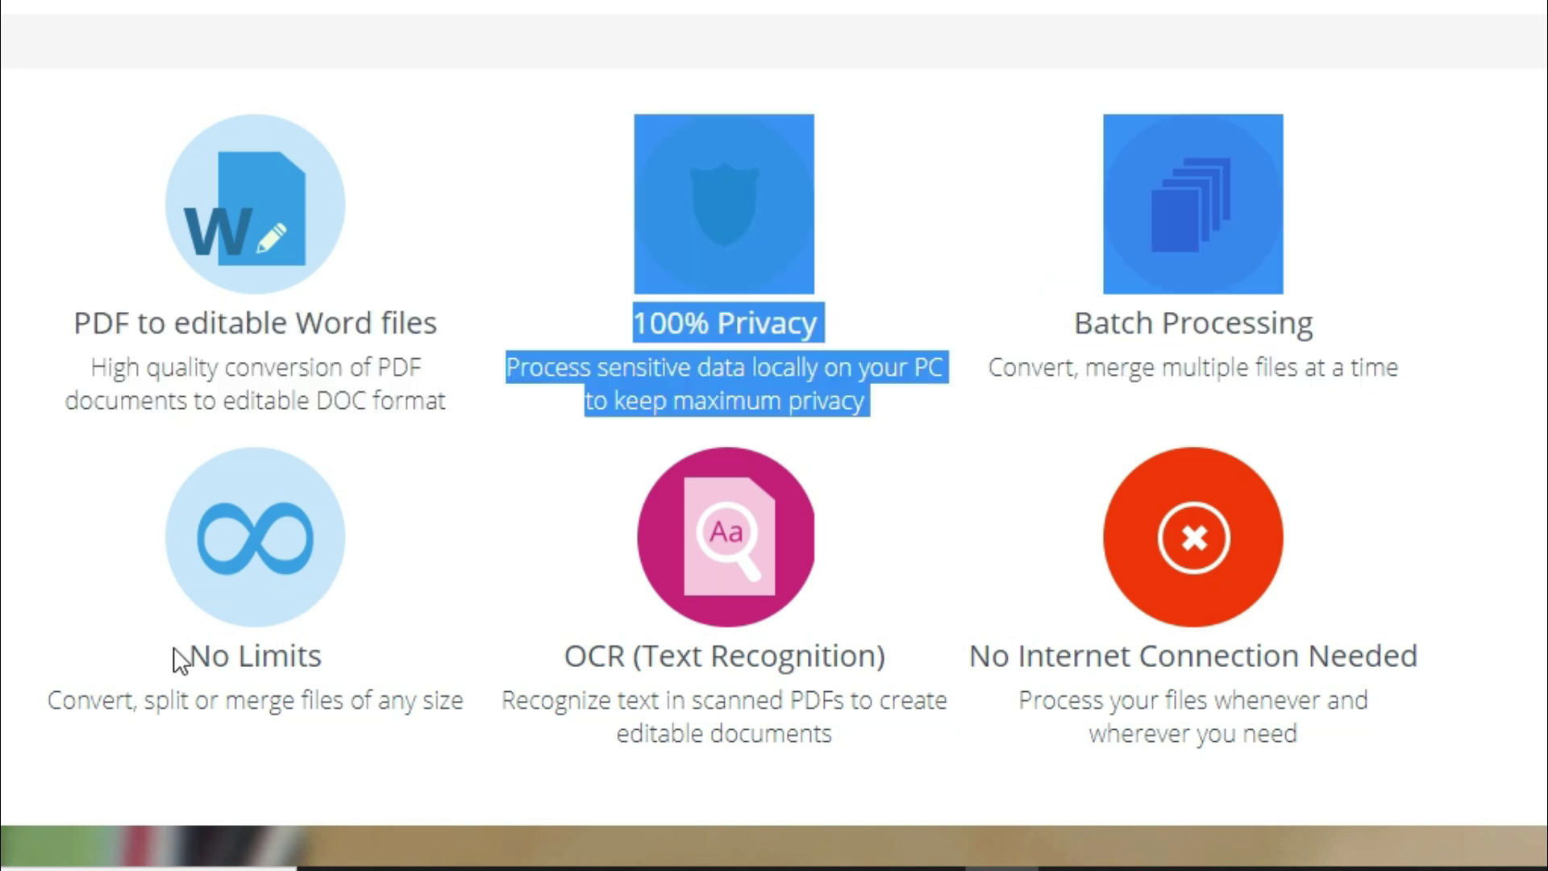
pyautogui.moveTo(173, 647); pyautogui.dragTo(351, 662)
pyautogui.moveTo(536, 656); pyautogui.dragTo(900, 664)
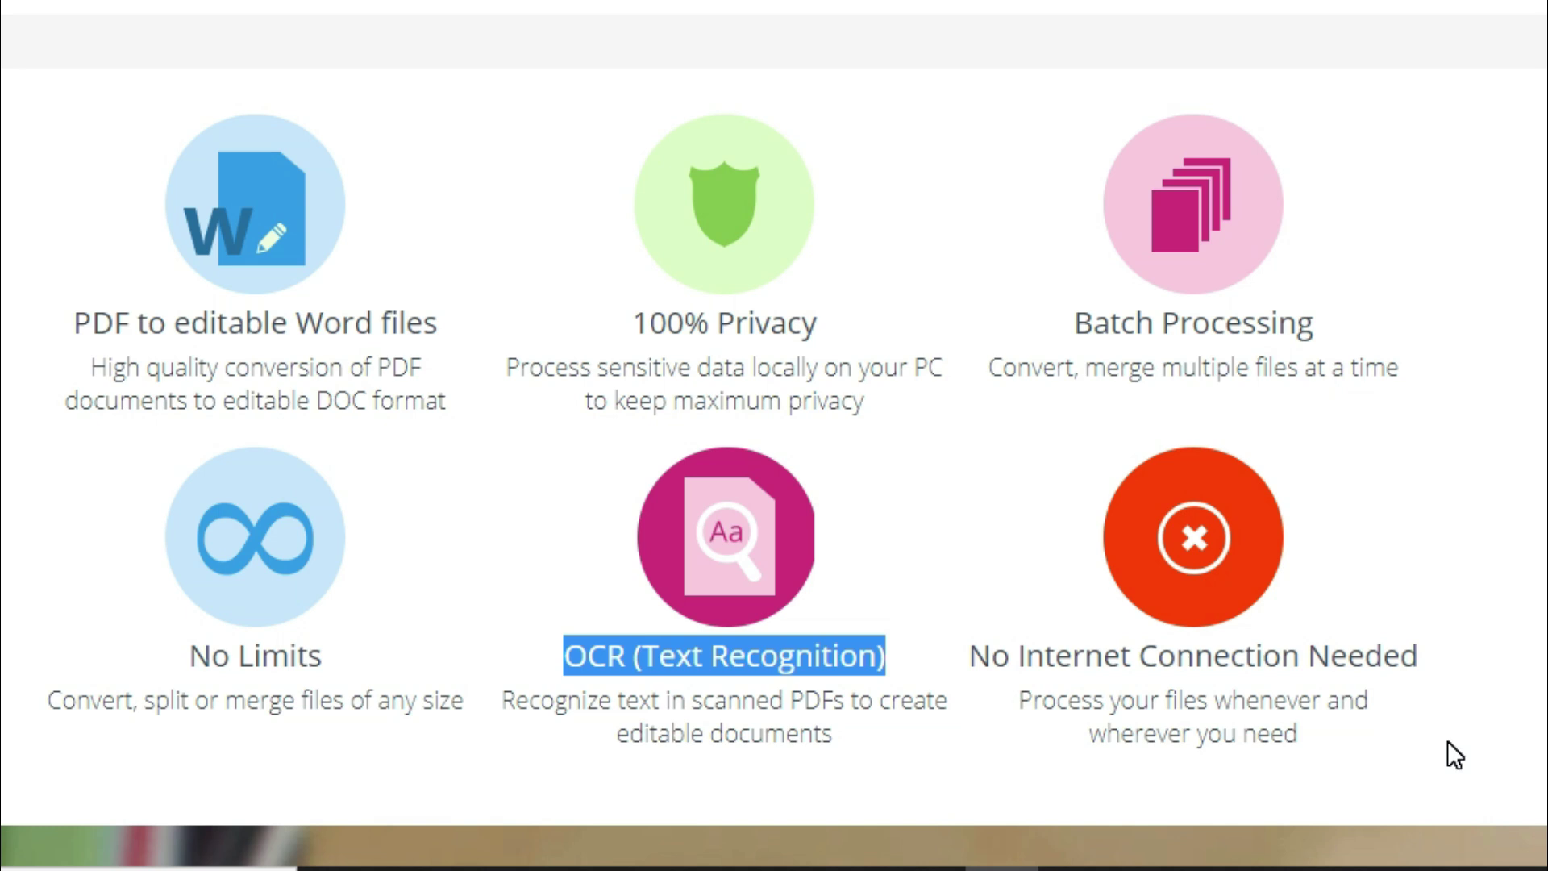
pyautogui.moveTo(1407, 744); pyautogui.dragTo(961, 657)
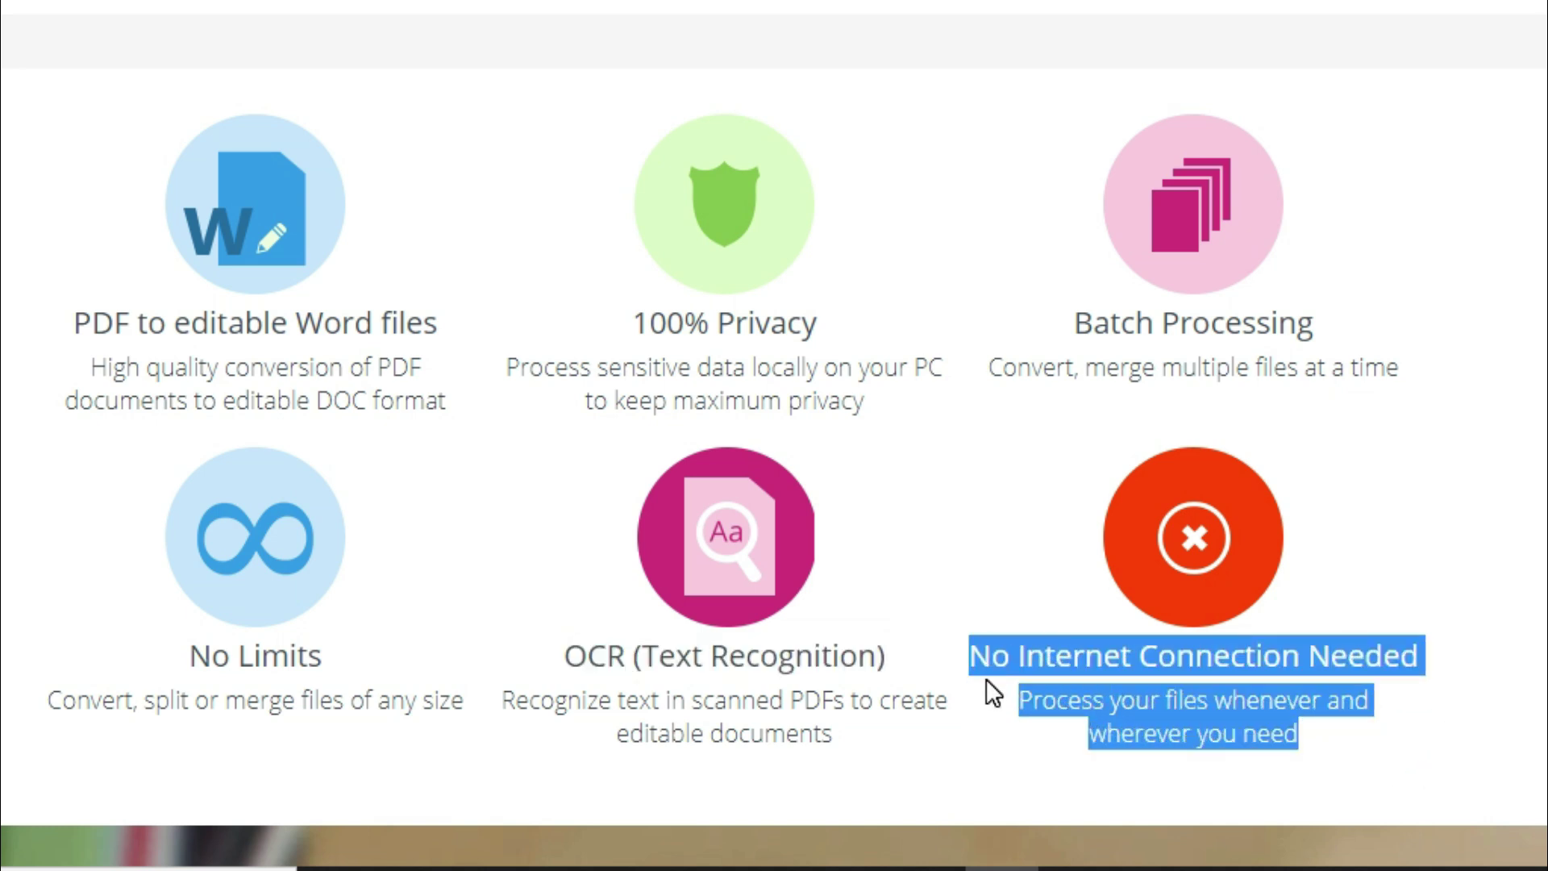
pyautogui.click(991, 681)
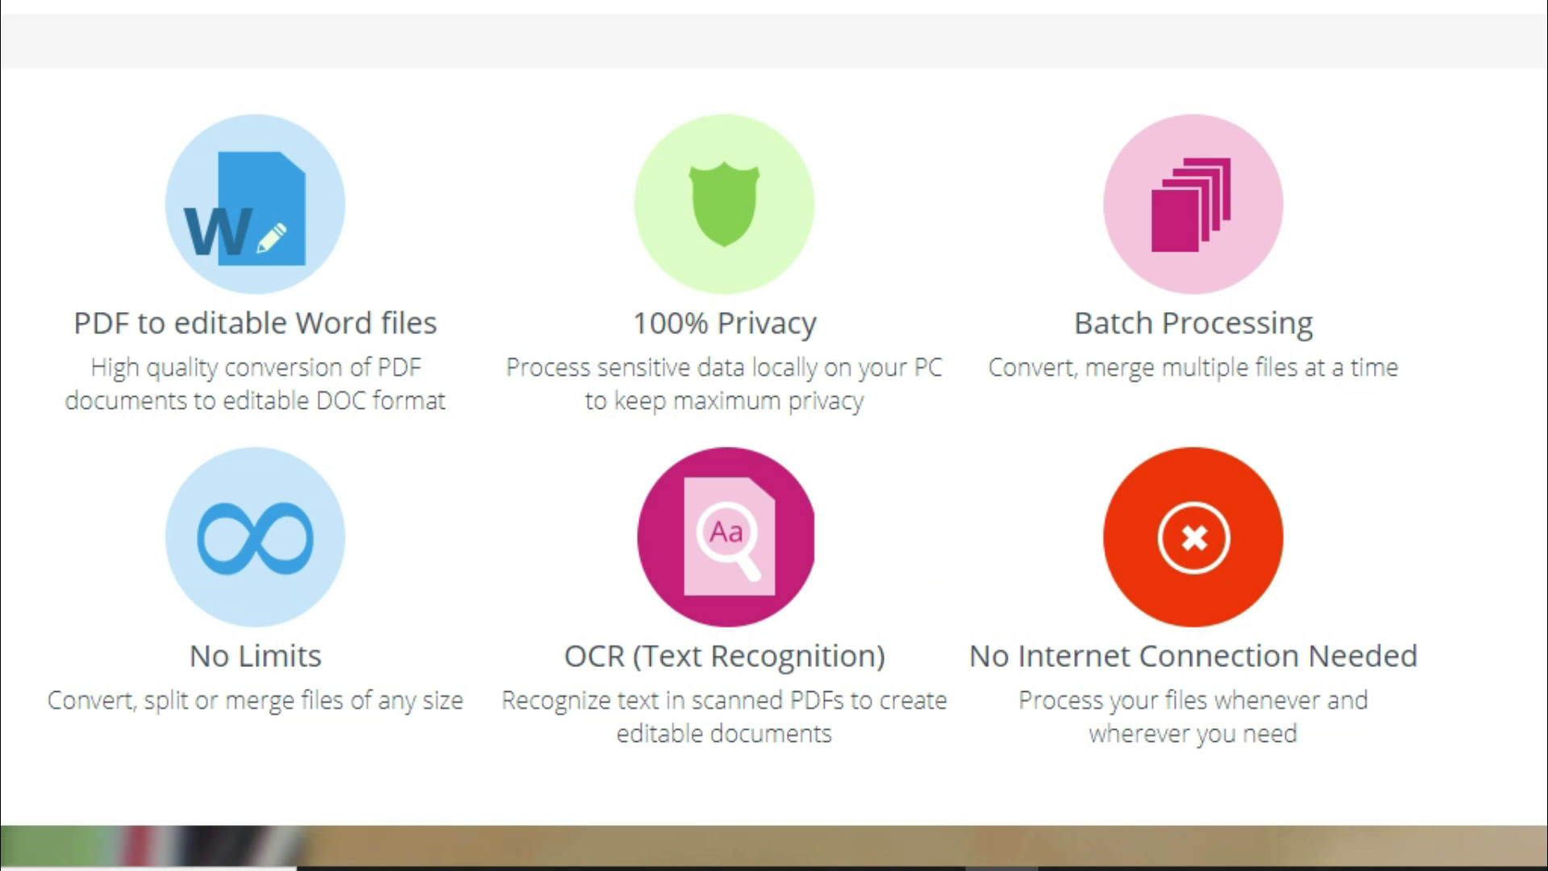
pyautogui.scroll(5, 774, 436)
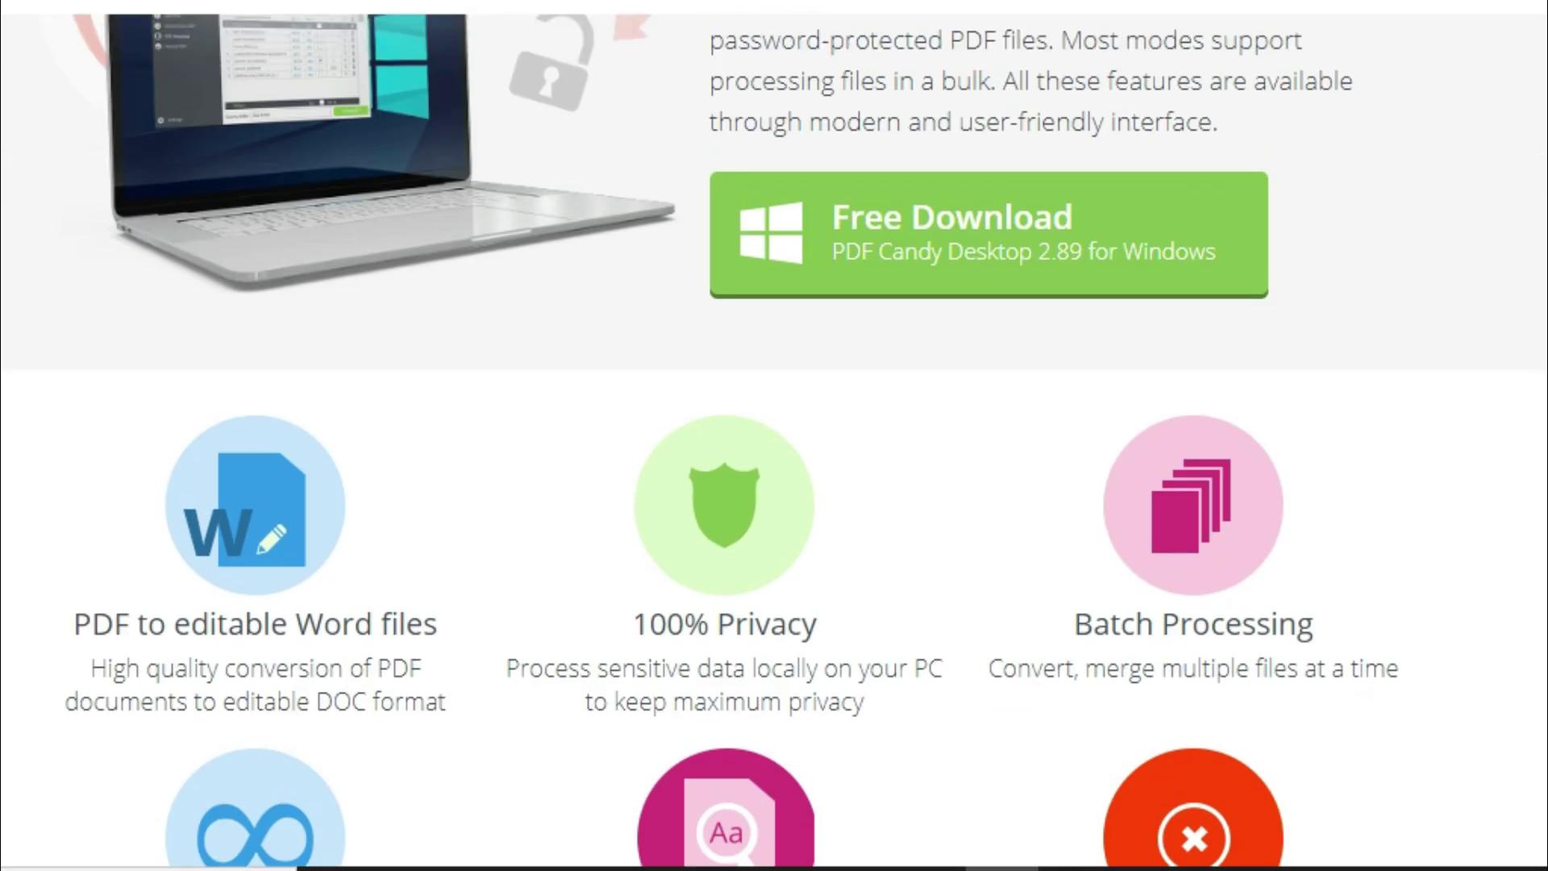